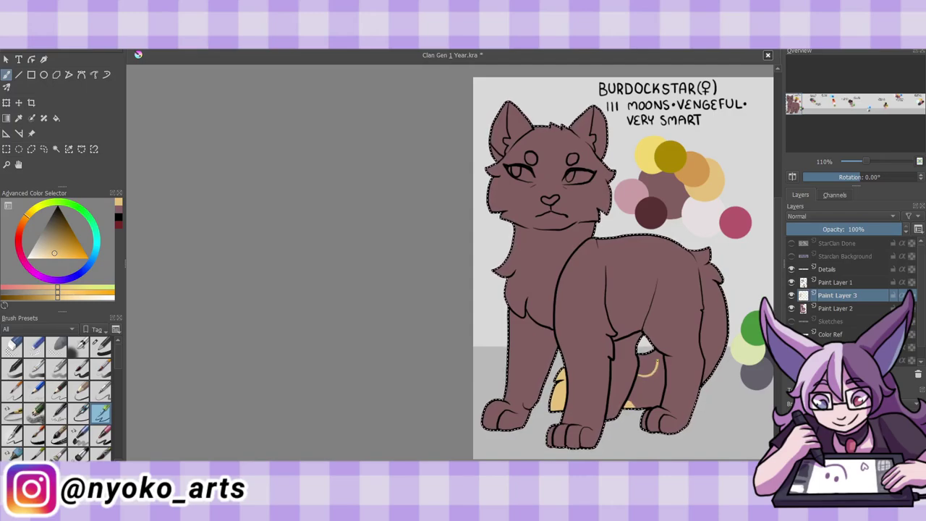
Paint golden-tan patches on the lower part of Burdockstar's tail on Paint Layer 3
left_click(100, 346)
left_click(11, 346)
key("slash")
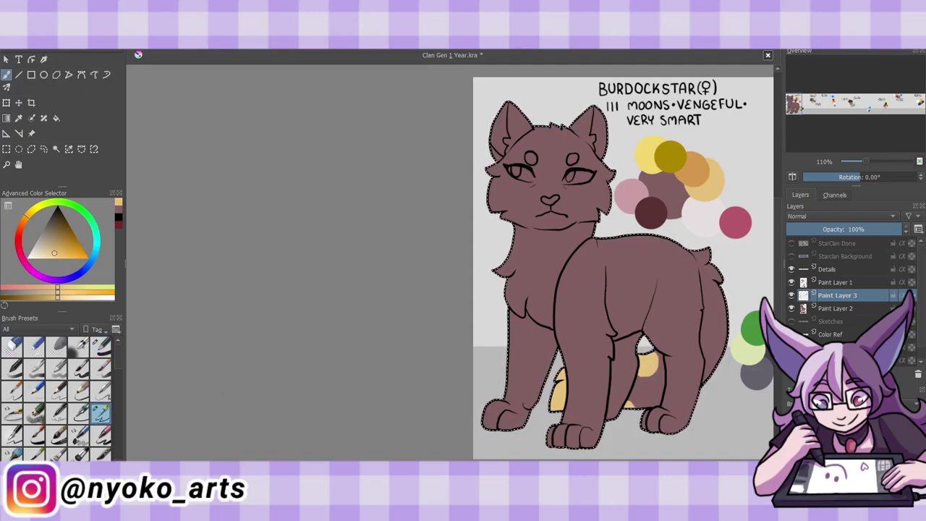
left_click_drag(691, 420, 703, 378)
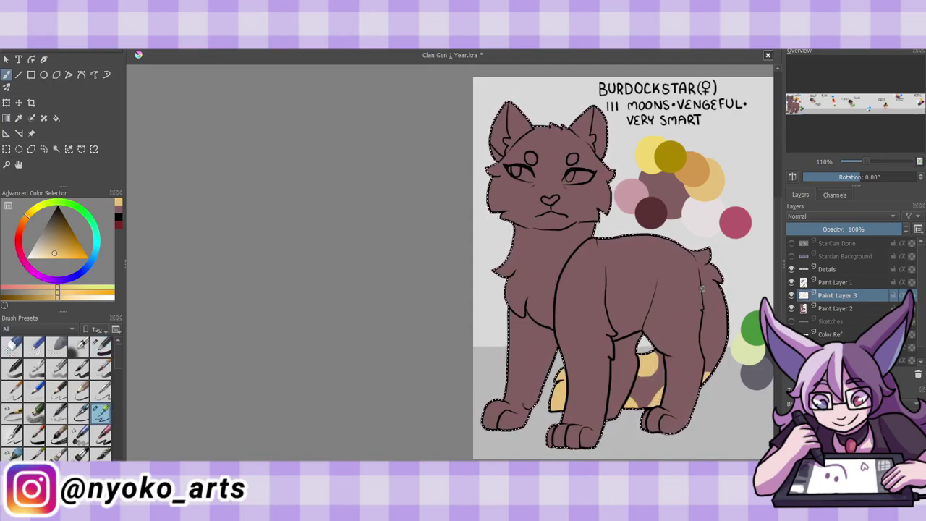
Paint golden-tan patches on Burdockstar's upper tail and back, and over one ear and half of the face
left_click_drag(702, 288, 713, 260)
left_click(101, 346)
left_click_drag(611, 250, 637, 230)
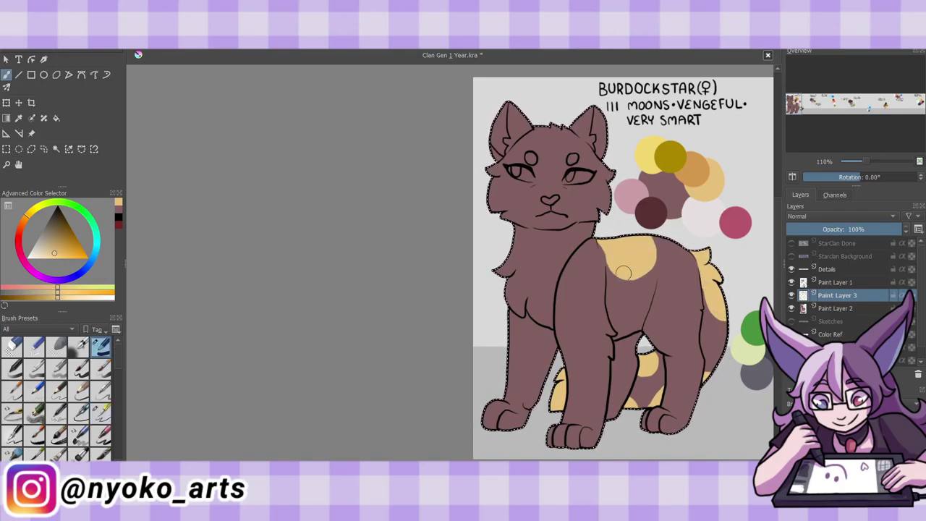
left_click_drag(527, 141, 546, 161)
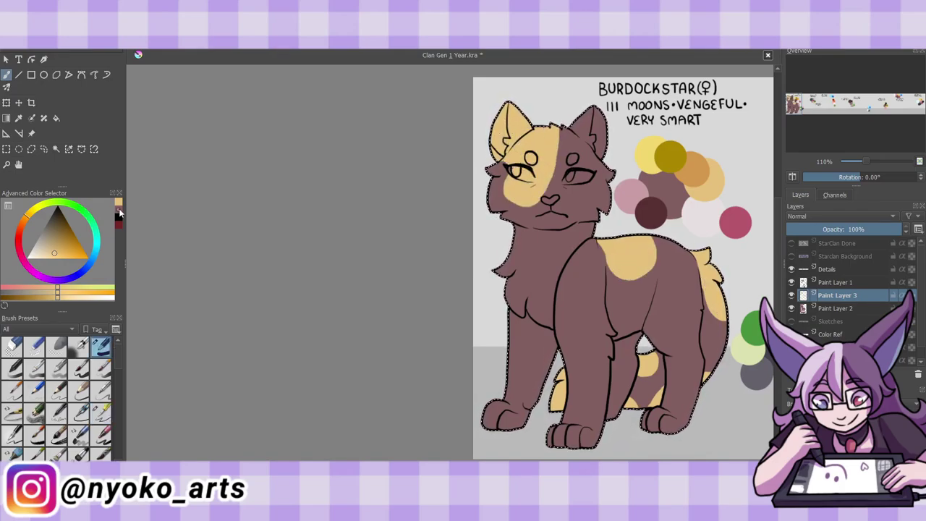
Airbrush darker orange over the tip of Burdockstar's tail and paint an orange spot on the shoulder
left_click(119, 212)
key("Insert")
left_click(79, 346)
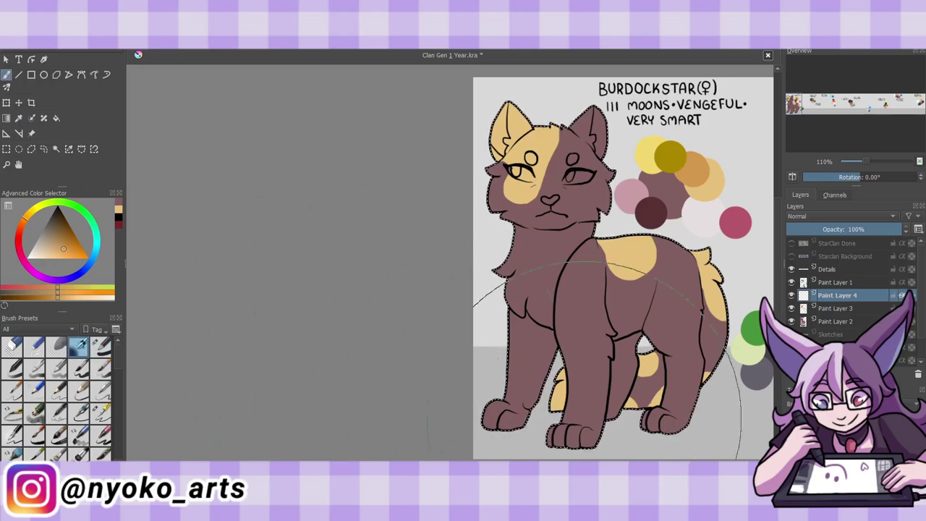
left_click_drag(601, 322, 586, 336)
key("shift+Delete")
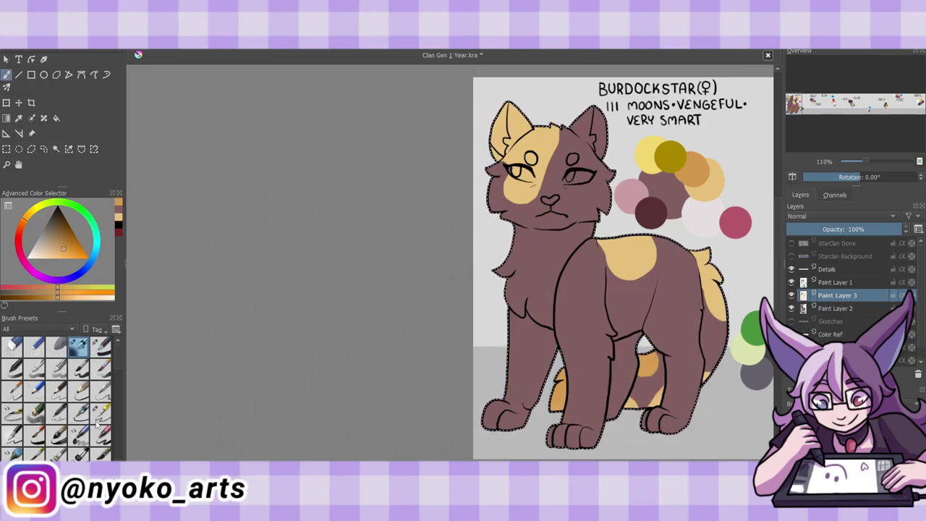
key("slash")
Sample the off-white swatch and paint Burdockstar's muzzle and nose bridge with it
left_click(701, 219, "ctrl")
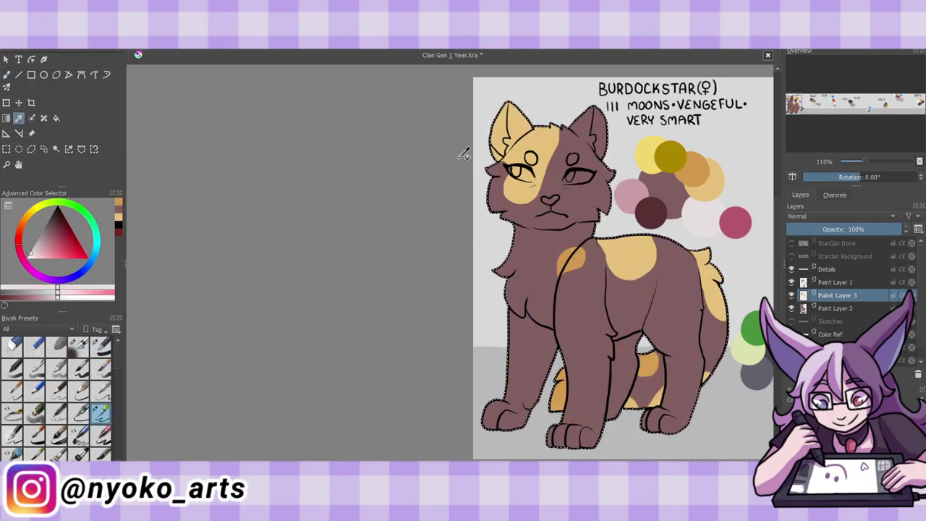
key("slash")
left_click_drag(539, 195, 561, 217)
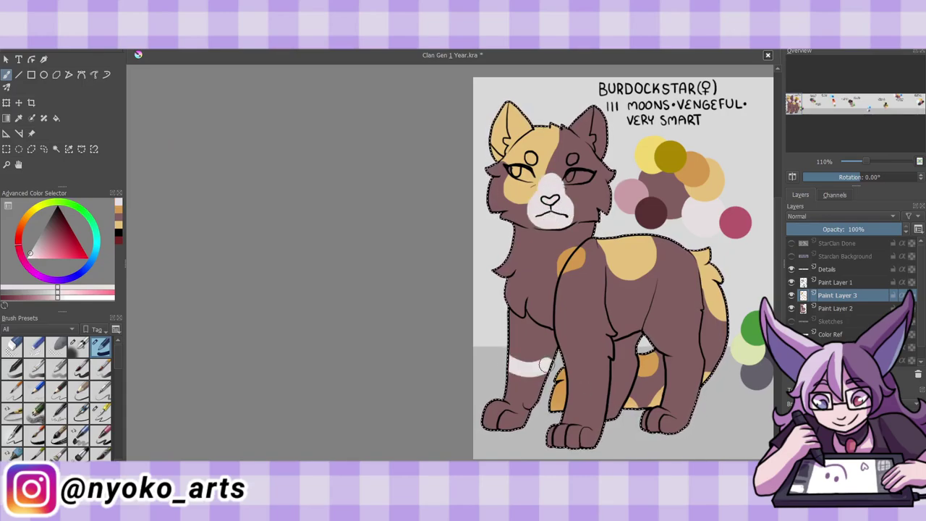
Paint off-white socks on all four of Burdockstar's legs, covering each paw
key("slash")
left_click_drag(568, 374, 609, 374)
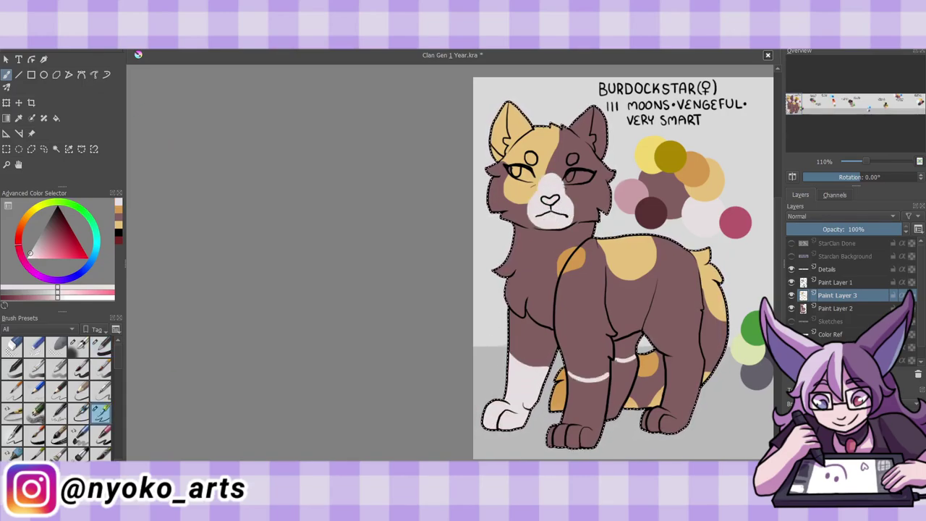
key("slash")
left_click_drag(549, 431, 556, 443)
left_click_drag(576, 400, 586, 409)
key("slash")
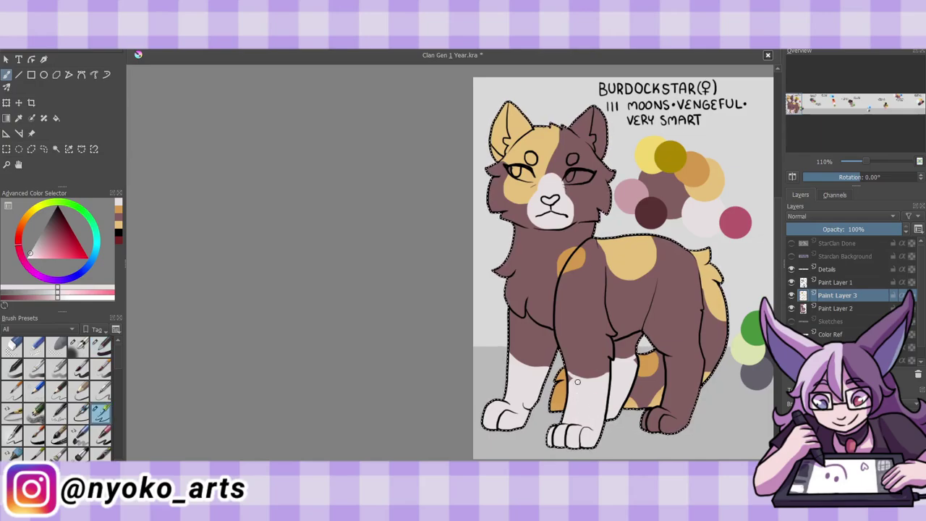
key("slash")
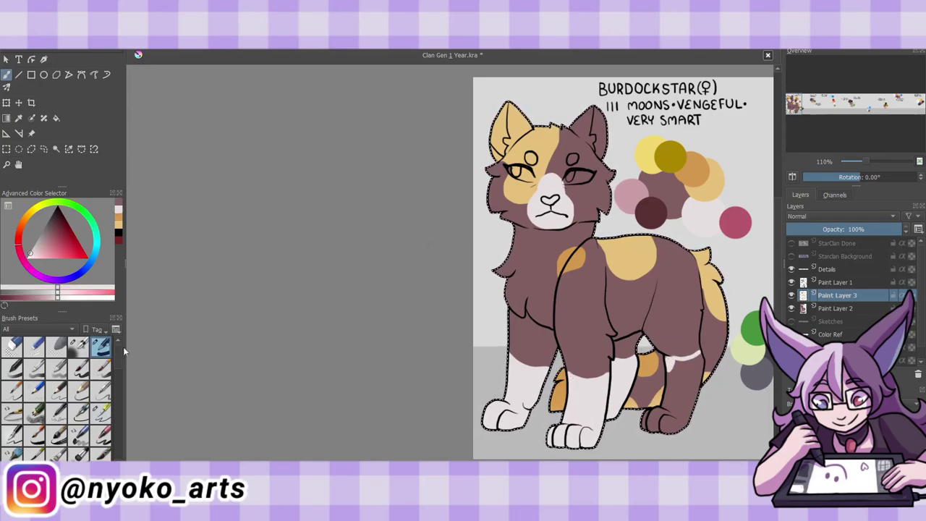
left_click_drag(692, 388, 698, 365)
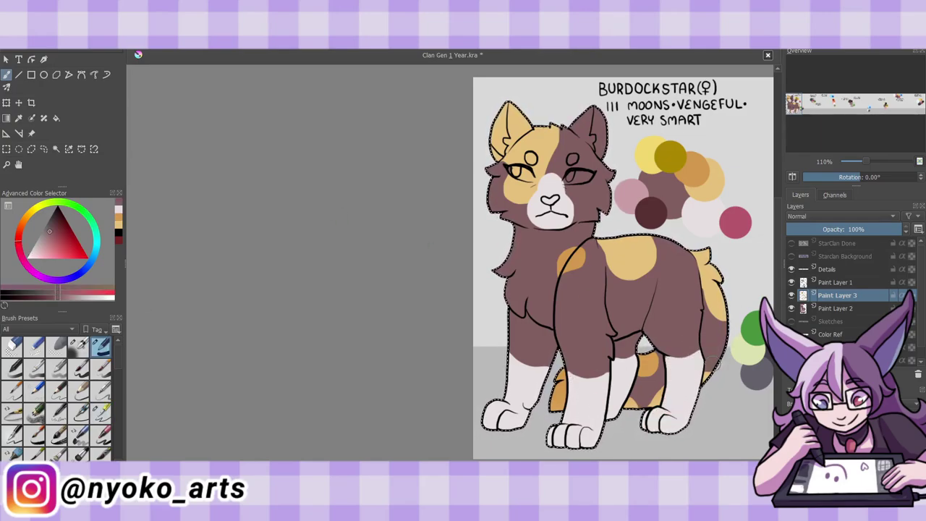
Paint a pointed off-white fur patch on Burdockstar's chest
key("slash")
left_click_drag(520, 314, 552, 327)
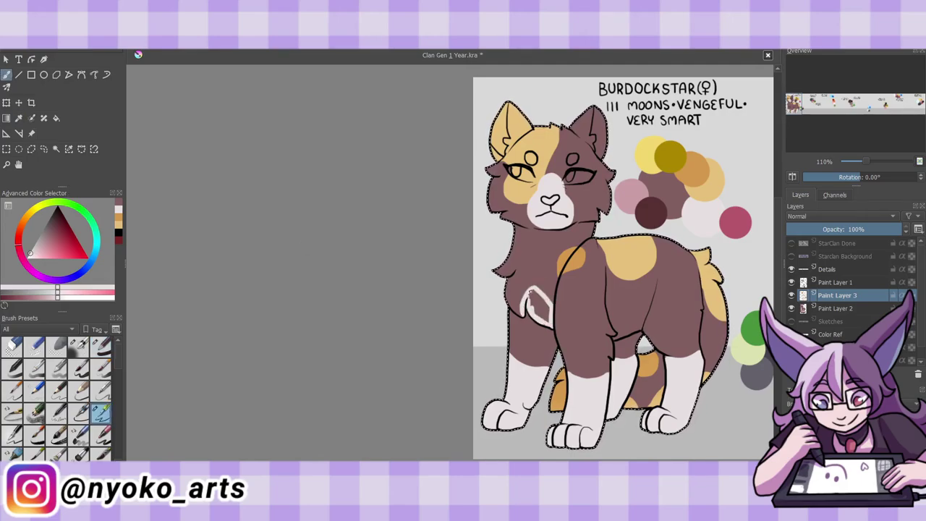
left_click_drag(531, 291, 521, 312)
Color Burdockstar's inner ears with the light pink swatch and the nose with the magenta swatch
left_click(631, 192, "ctrl")
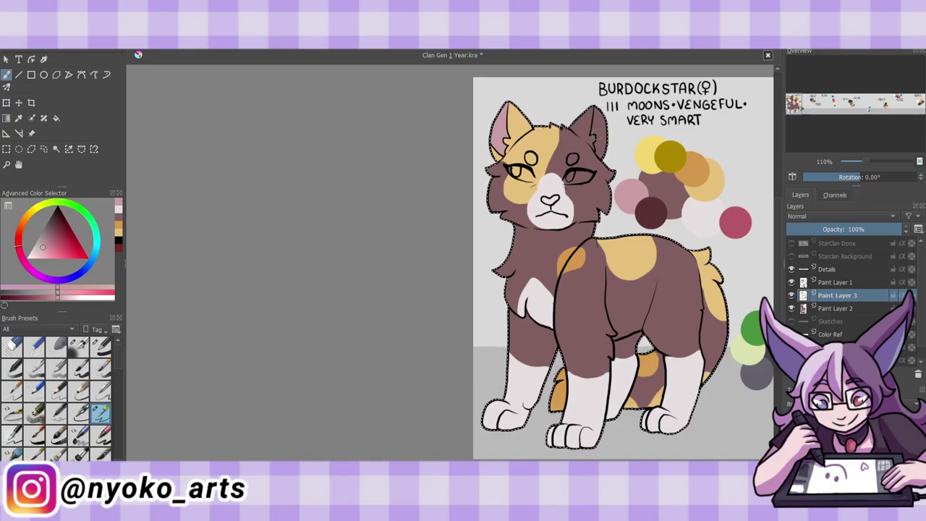
left_click(499, 134, "ctrl")
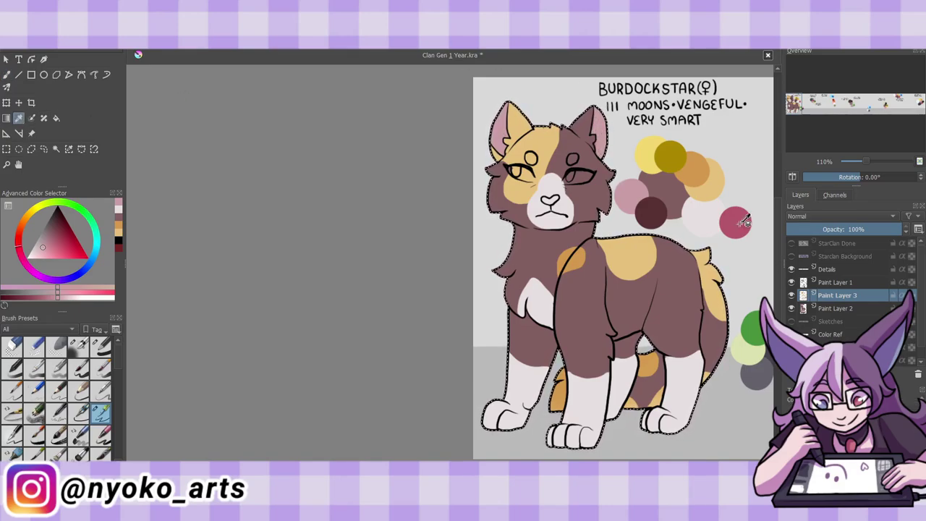
left_click(520, 171, "ctrl")
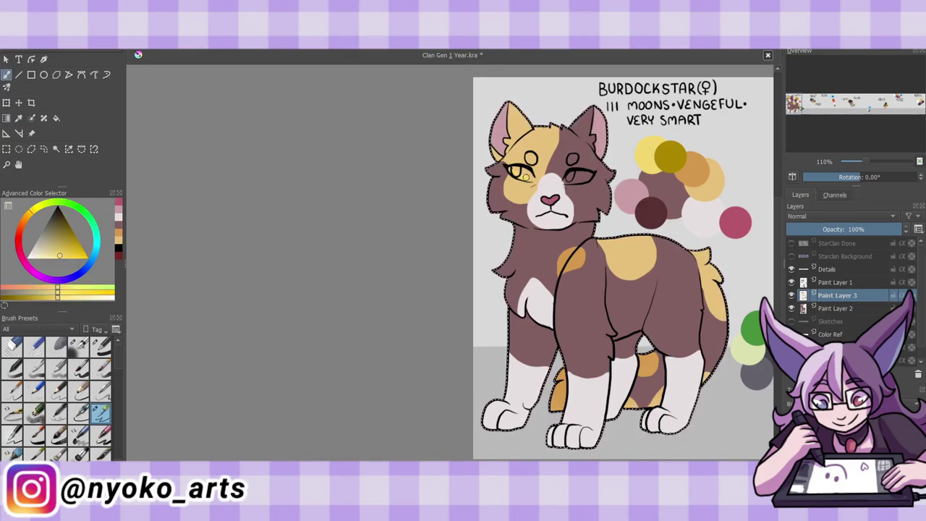
Color Burdockstar's eyes yellow with olive irises and fill both brow spots with dark maroon
left_click(661, 155, "ctrl")
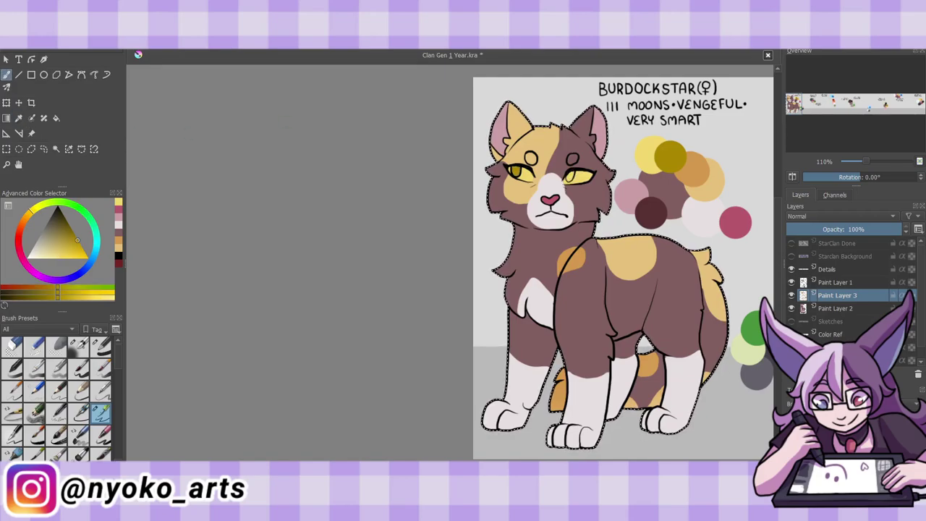
left_click(423, 115, "ctrl")
left_click(531, 158)
left_click(572, 158)
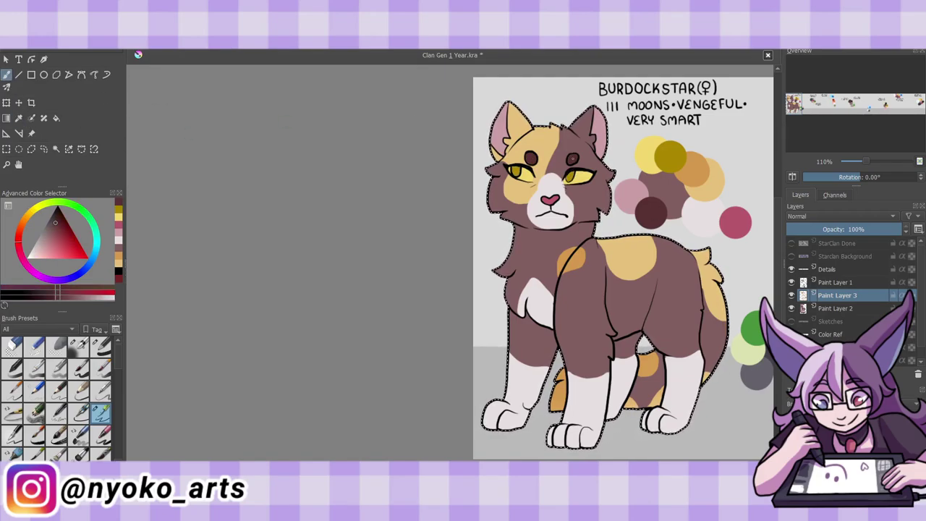
Merge Burdockstar's line art and color layers into Paint Layer 2 and add white highlights to the eyes
right_click(119, 50)
left_click(165, 72)
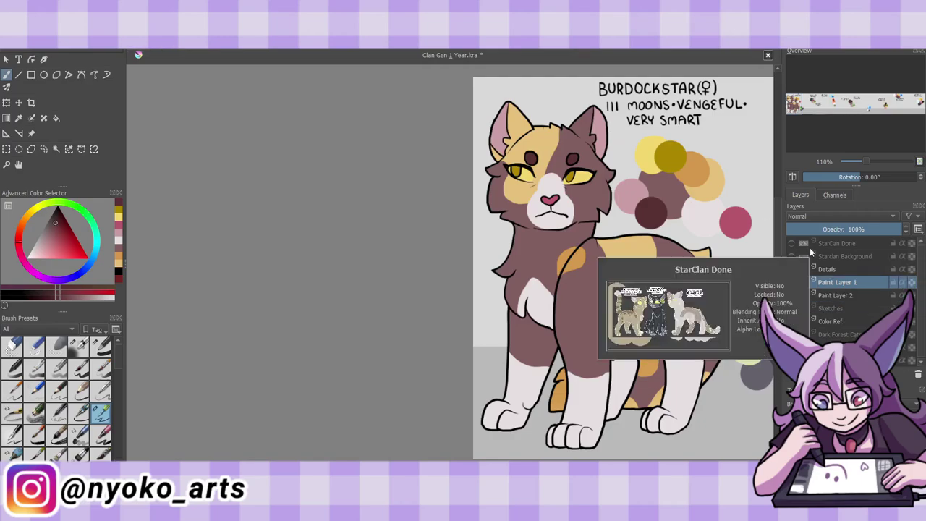
left_click(837, 286)
key("x")
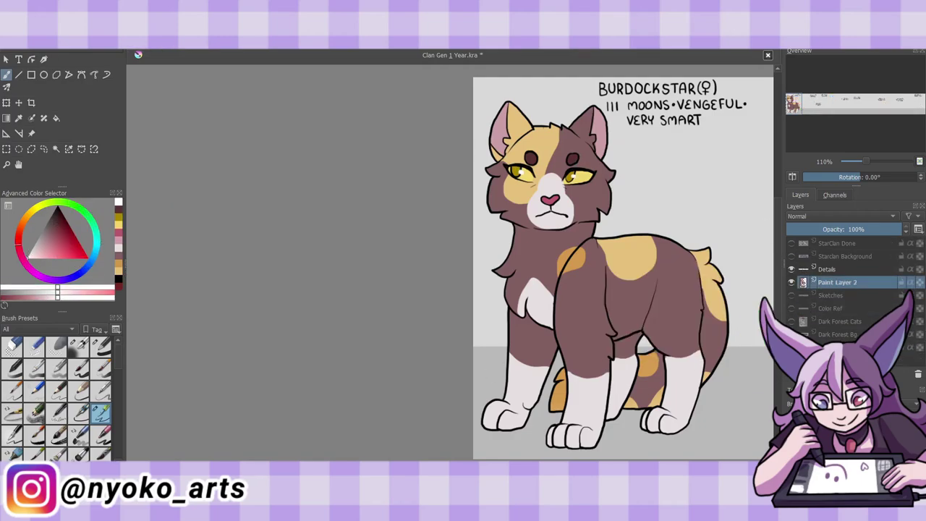
Save the document and rename the merged Burdockstar layer as Finished
key("ctrl+s")
double_click(837, 282)
type("Finished")
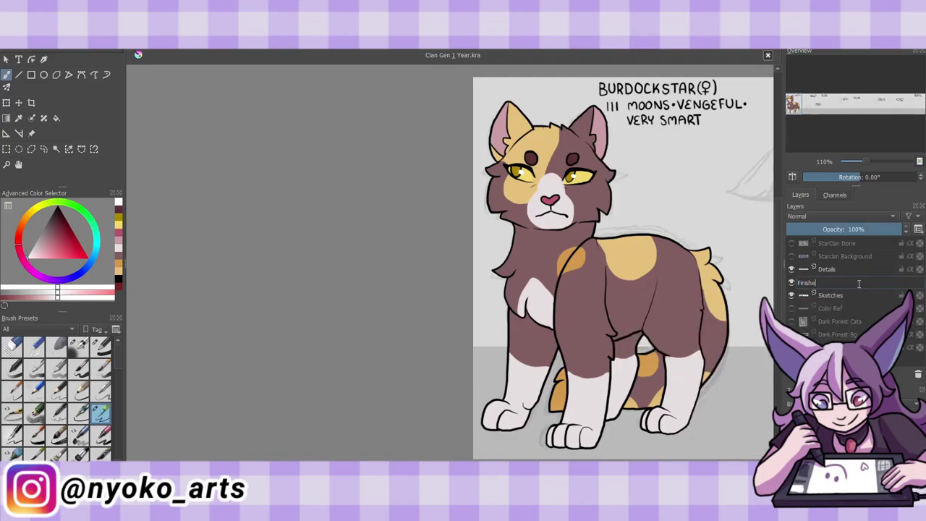
key("Return")
Add a new paint layer above Finished for lining the Ravenspot and Aspenlily sketches, and save the document
mouse_move(851, 282)
left_mouse_down()
mouse_move(852, 304)
mouse_move(839, 300)
left_mouse_up()
key("Insert")
scroll(449, 268, "right", 10)
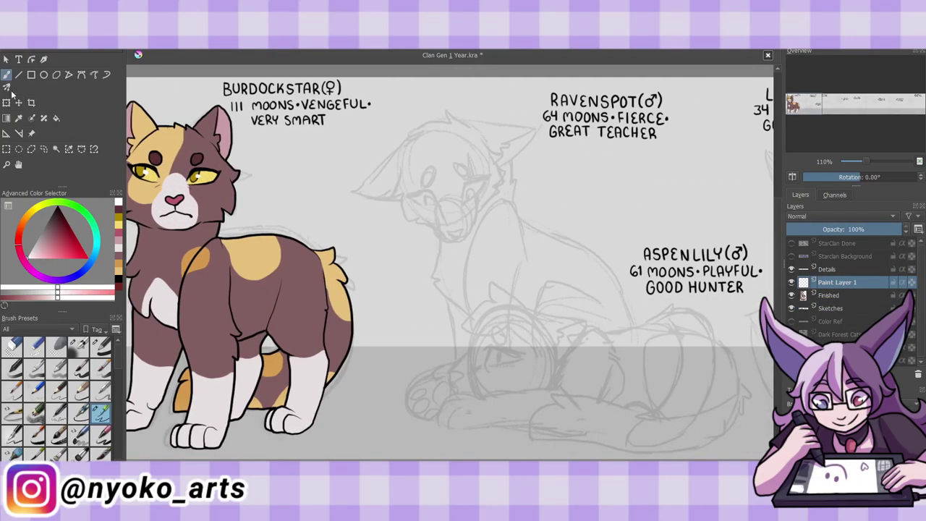
key("ctrl+s")
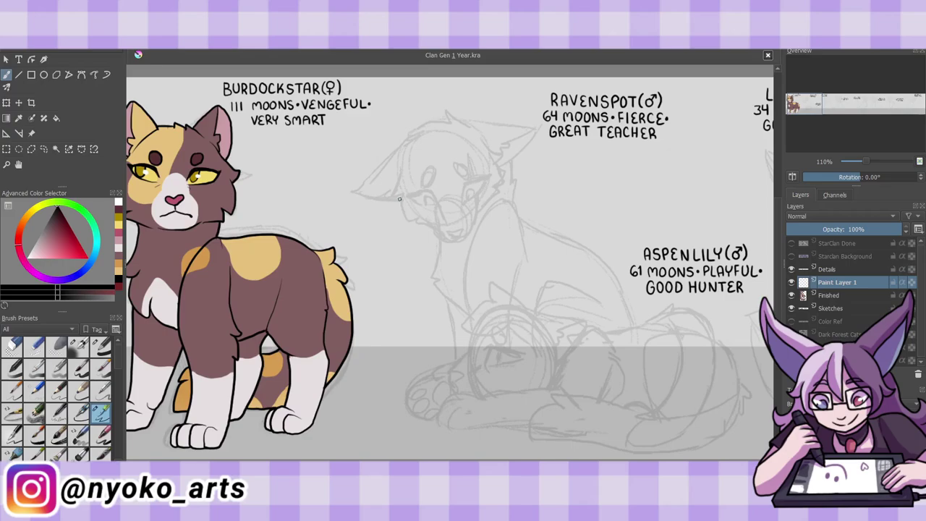
Ink Ravenspot's face in black over the sketch, including the muzzle, eyes, brow spots and cheek fur
left_click_drag(403, 168, 434, 227)
left_click_drag(407, 195, 439, 207)
mouse_move(463, 197)
left_mouse_down()
mouse_move(487, 173)
mouse_move(476, 199)
left_mouse_up()
mouse_move(431, 165)
left_mouse_down()
mouse_move(427, 186)
mouse_move(433, 166)
left_mouse_up()
left_click_drag(459, 161, 463, 181)
left_click_drag(484, 144, 507, 191)
mouse_move(505, 190)
left_mouse_down()
mouse_move(450, 237)
mouse_move(479, 241)
mouse_move(469, 243)
left_mouse_up()
Ink the top of Ravenspot's head, both drooping ears and the front of the neck and chest
left_click_drag(448, 122, 472, 133)
mouse_move(402, 156)
left_mouse_down()
mouse_move(451, 121)
mouse_move(349, 191)
left_mouse_up()
mouse_move(376, 192)
left_mouse_down()
mouse_move(389, 186)
mouse_move(393, 199)
left_mouse_up()
mouse_move(463, 125)
left_mouse_down()
mouse_move(532, 130)
mouse_move(496, 152)
left_mouse_up()
mouse_move(492, 149)
left_mouse_down()
mouse_move(515, 164)
mouse_move(536, 130)
left_mouse_up()
left_click_drag(442, 240, 469, 311)
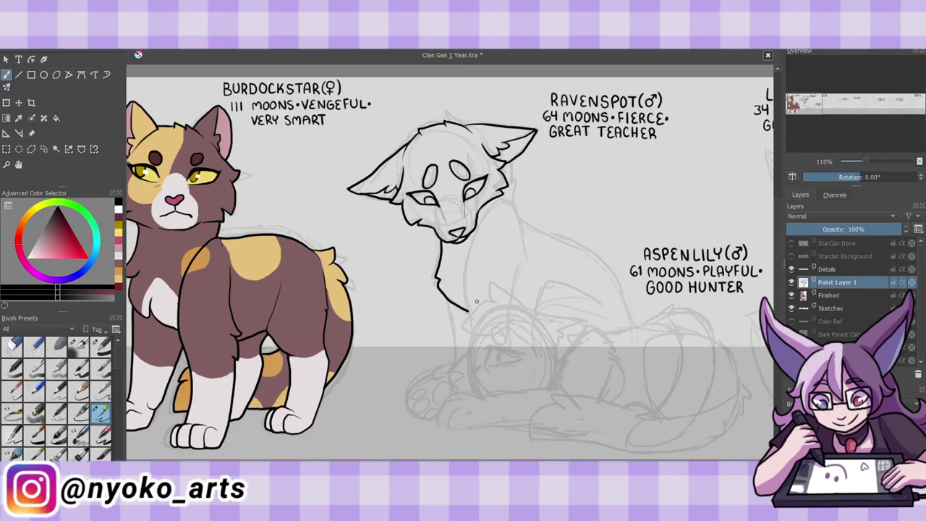
Ink the scar running above and below Ravenspot's eye
left_click_drag(468, 153, 477, 179)
key("ctrl+z")
left_click_drag(472, 194, 477, 211)
left_click_drag(467, 154, 479, 184)
Ink Aspenlily's ears, head top and cheek fur, along with Ravenspot's shoulder line and neck tuft
mouse_move(492, 302)
left_mouse_down()
mouse_move(528, 311)
mouse_move(460, 331)
left_mouse_up()
left_click_drag(460, 331, 506, 332)
key("ctrl+z")
left_click_drag(515, 204, 524, 313)
left_click_drag(519, 163, 510, 207)
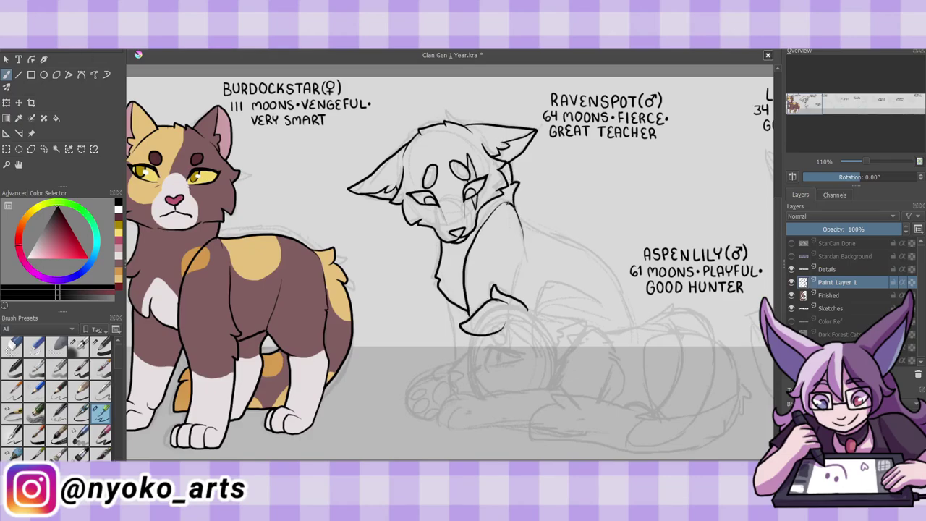
mouse_move(525, 315)
left_mouse_down()
mouse_move(547, 308)
mouse_move(567, 340)
mouse_move(557, 391)
left_mouse_up()
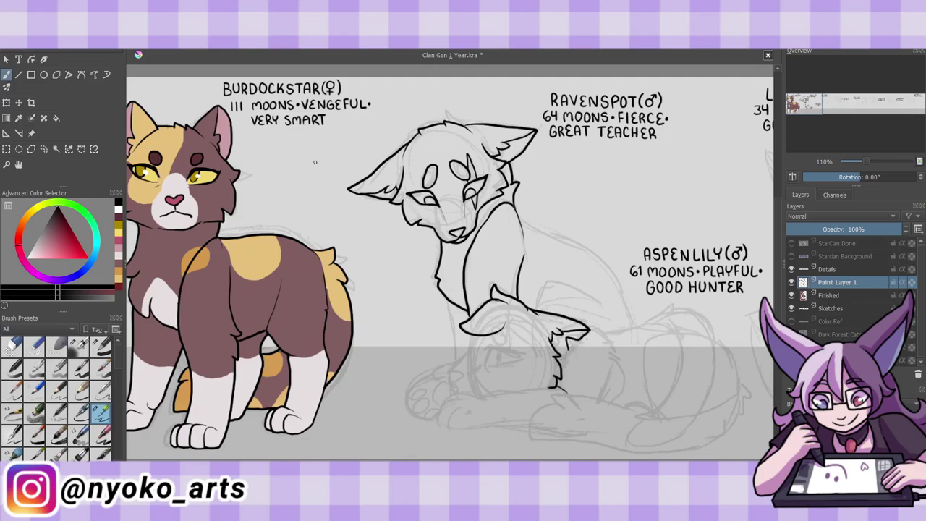
Ink Aspenlily's back, hind leg and curled fluffy tail over the lying-down sketch
mouse_move(568, 332)
left_mouse_down()
mouse_move(590, 333)
mouse_move(620, 364)
mouse_move(717, 408)
left_mouse_up()
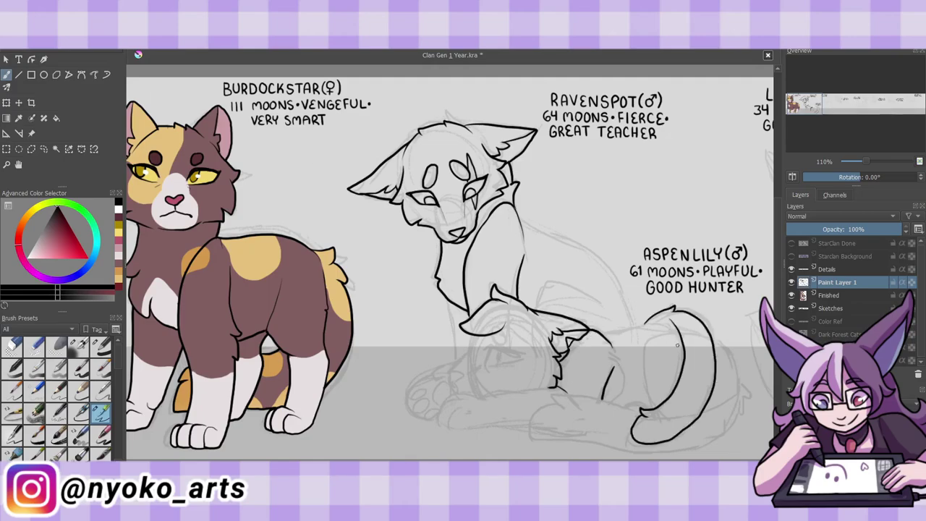
left_click_drag(680, 332, 643, 405)
left_click_drag(602, 402, 639, 416)
mouse_move(543, 402)
left_mouse_down()
mouse_move(733, 385)
mouse_move(745, 370)
left_mouse_up()
left_click_drag(723, 339, 735, 379)
key("ctrl+z")
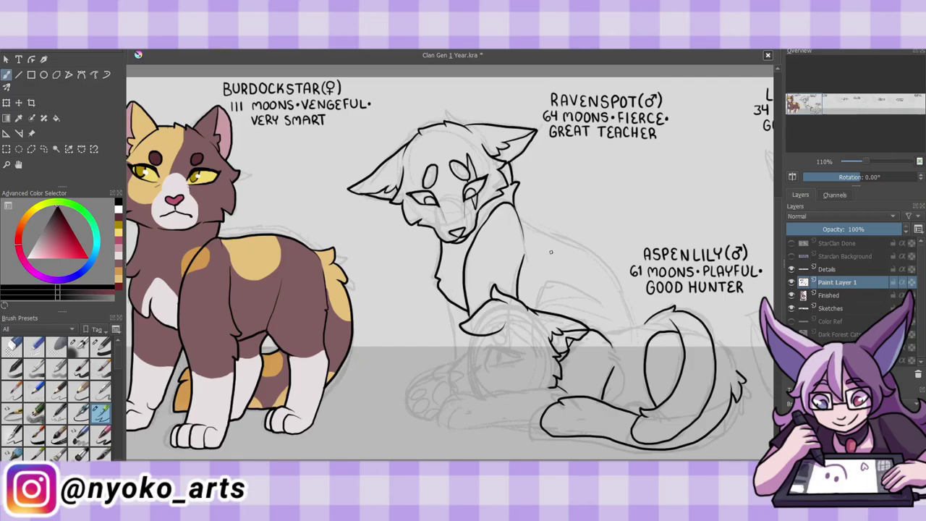
left_click_drag(724, 340, 735, 378)
left_click_drag(713, 384, 717, 393)
left_click_drag(599, 331, 664, 327)
Ink Aspenlily's eye, brow, muzzle and front paws, and complete Ravenspot's front leg, back and haunch
mouse_move(476, 337)
left_mouse_down()
mouse_move(450, 390)
mouse_move(518, 354)
mouse_move(509, 352)
left_mouse_up()
mouse_move(488, 357)
left_mouse_down()
mouse_move(519, 362)
mouse_move(498, 346)
left_mouse_up()
mouse_move(453, 406)
left_mouse_down()
mouse_move(469, 430)
mouse_move(541, 430)
mouse_move(465, 427)
mouse_move(549, 386)
mouse_move(483, 386)
left_mouse_up()
key("ctrl+z")
mouse_move(431, 377)
left_mouse_down()
mouse_move(411, 393)
mouse_move(427, 414)
left_mouse_up()
mouse_move(415, 409)
left_mouse_down()
mouse_move(441, 418)
mouse_move(455, 383)
left_mouse_up()
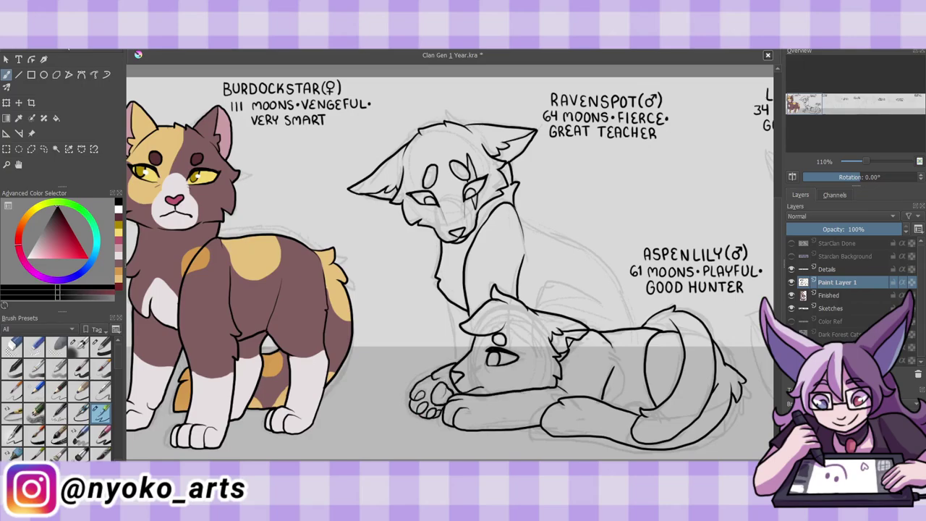
left_click_drag(453, 324, 458, 347)
left_click_drag(515, 209, 636, 325)
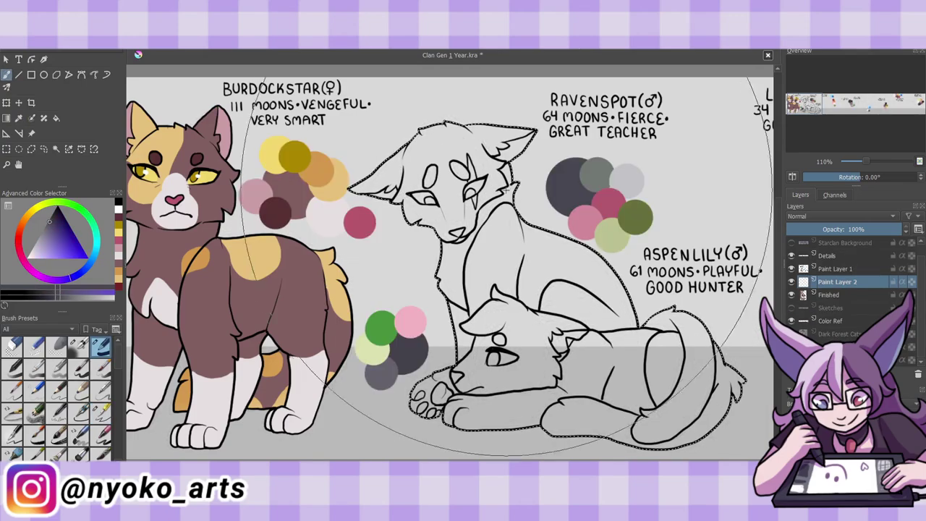
Fill Aspenlily's head, legs, body and tail with dark blue-gray on a separate layer under the line art
left_click_drag(427, 401, 481, 369)
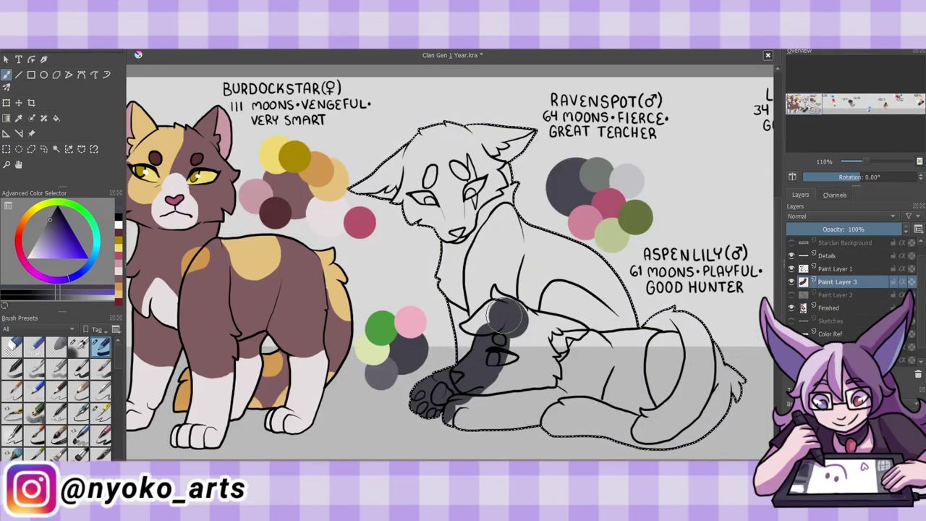
left_click_drag(549, 331, 600, 422)
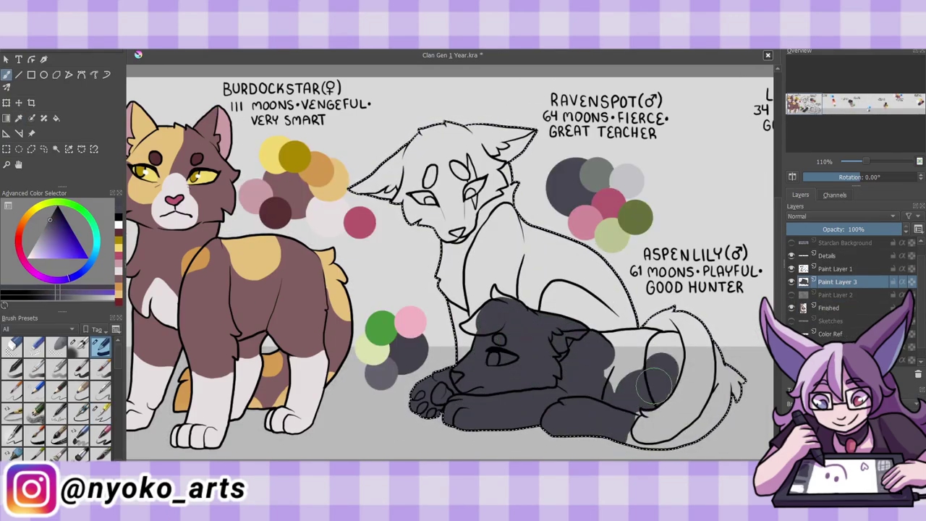
mouse_move(654, 384)
left_mouse_down()
mouse_move(658, 355)
mouse_move(615, 445)
left_mouse_up()
left_click_drag(710, 433, 730, 362)
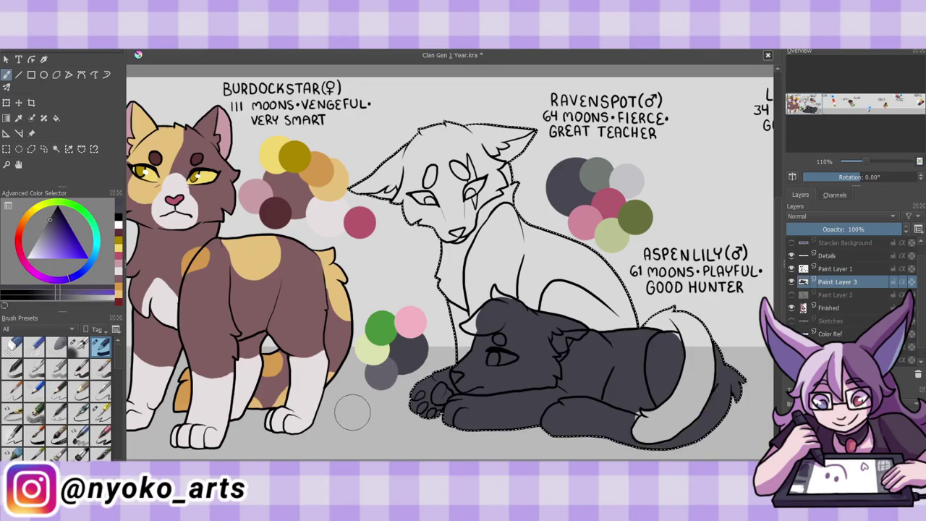
left_click(100, 413)
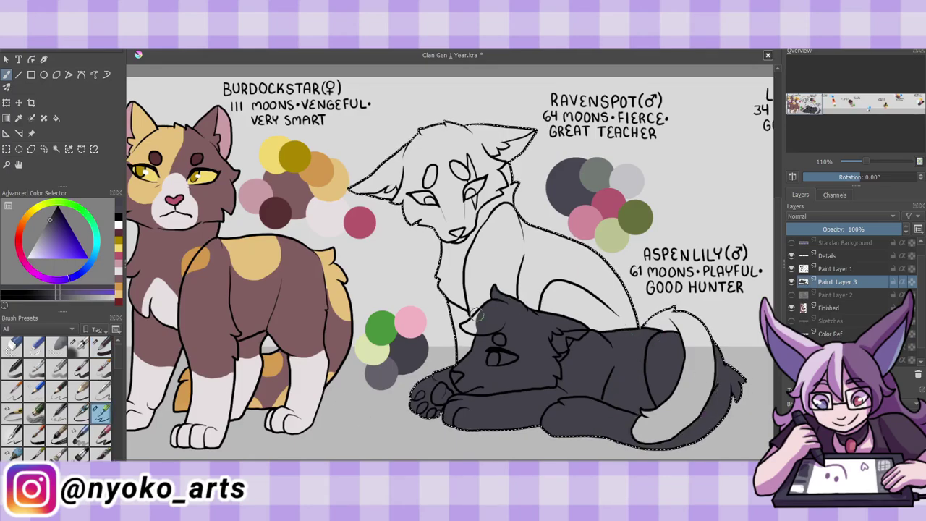
Show Paint Layer 2 again and paint Aspenlily's nose with the light pink swatch
left_click(792, 294)
left_click(410, 320, "ctrl")
left_click(455, 377)
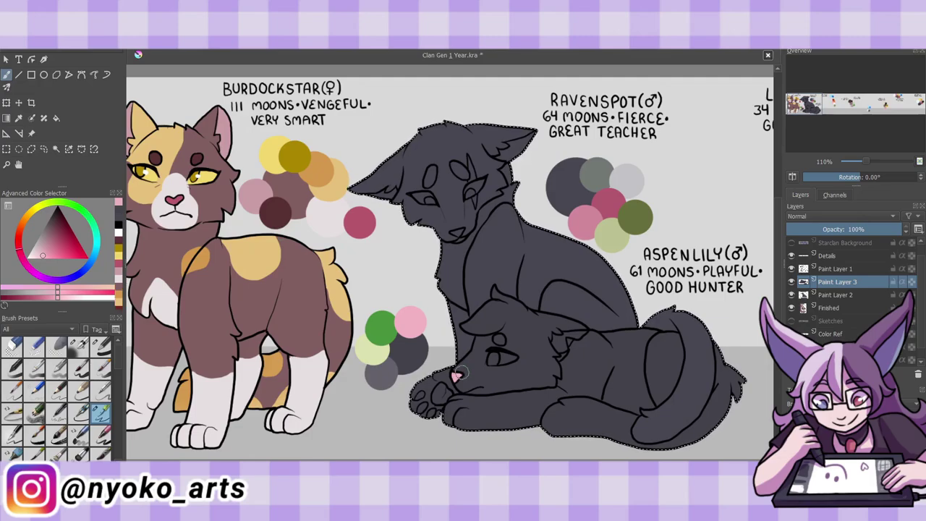
Paint Aspenlily's inner ear lighter gray, his paw pads dark, and his eye pale green with a green iris
left_click(408, 349, "ctrl")
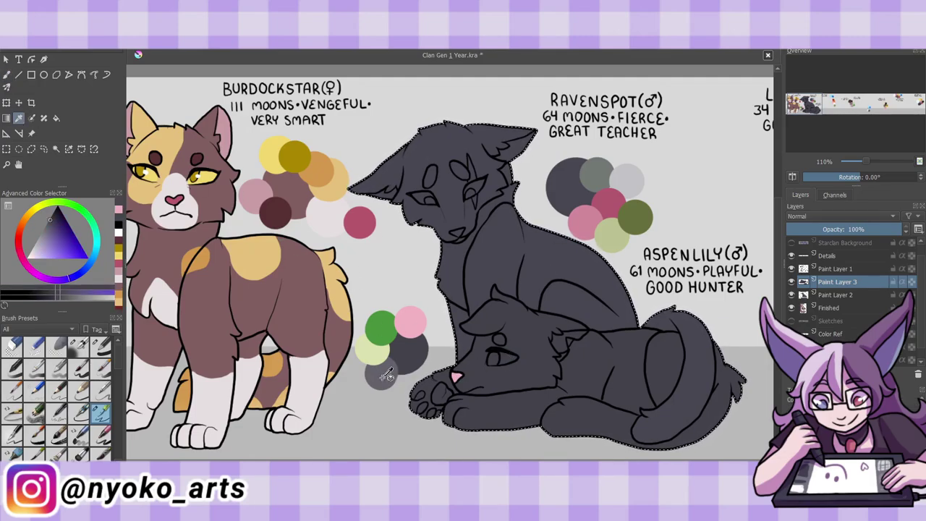
left_click(558, 345, "ctrl")
left_click_drag(561, 342, 576, 336)
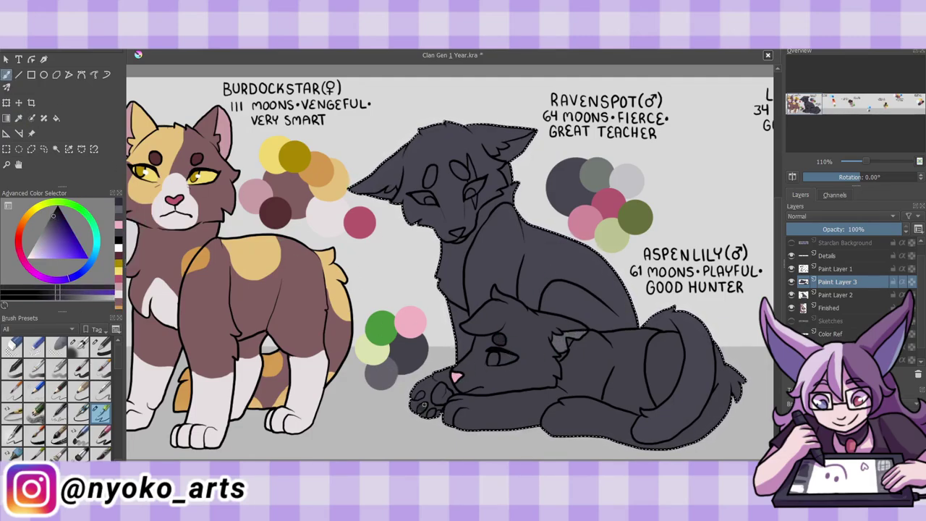
left_click(380, 327, "ctrl")
left_click_drag(490, 357, 511, 358)
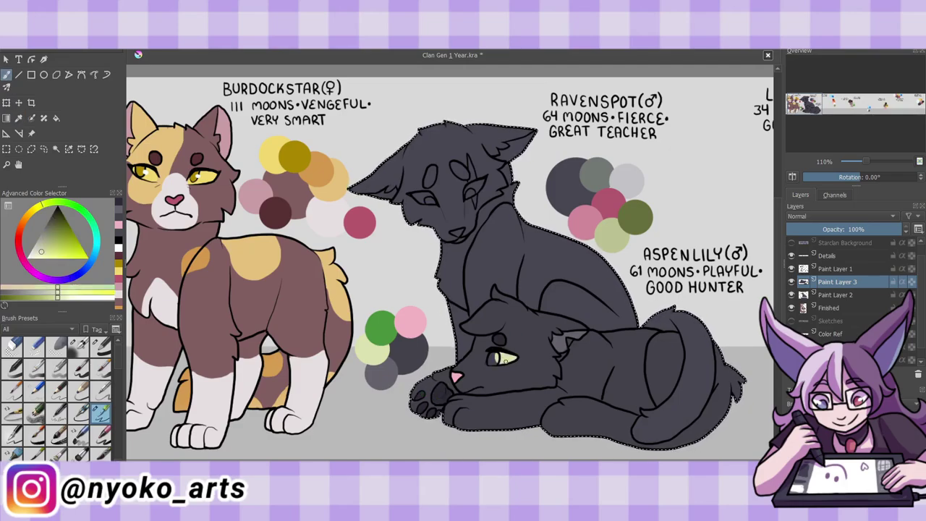
Paint Ravenspot's gray-green brow spots and face and cheek stripes on a new layer below Paint Layer 3
key("Insert")
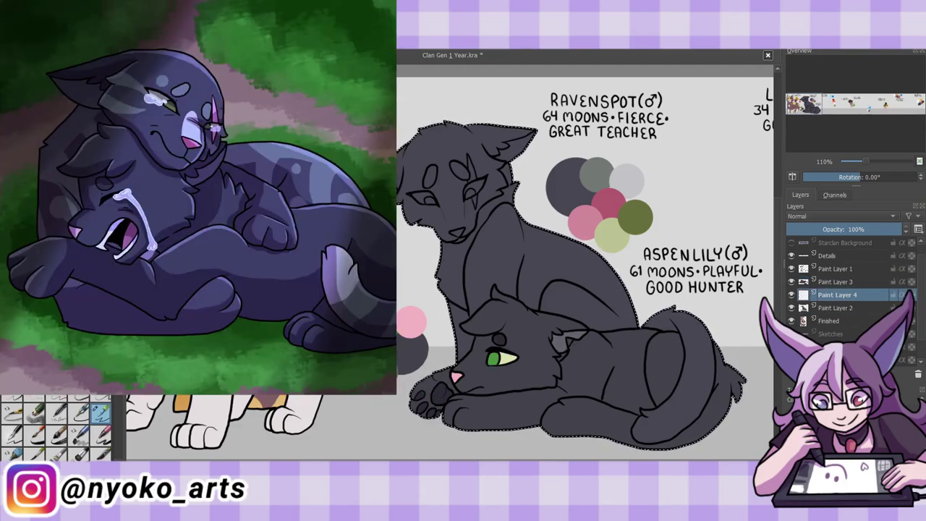
mouse_move(429, 171)
left_mouse_down()
mouse_move(434, 180)
mouse_move(463, 174)
left_mouse_up()
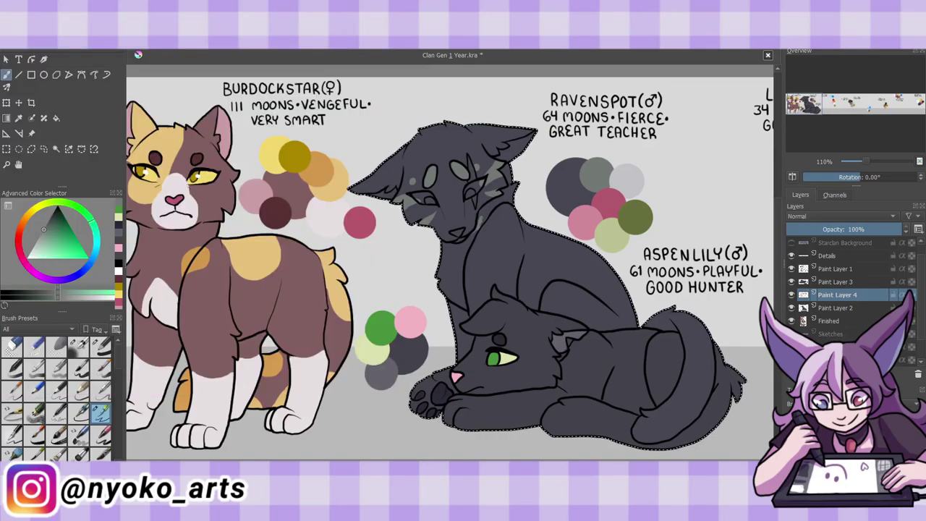
key("slash")
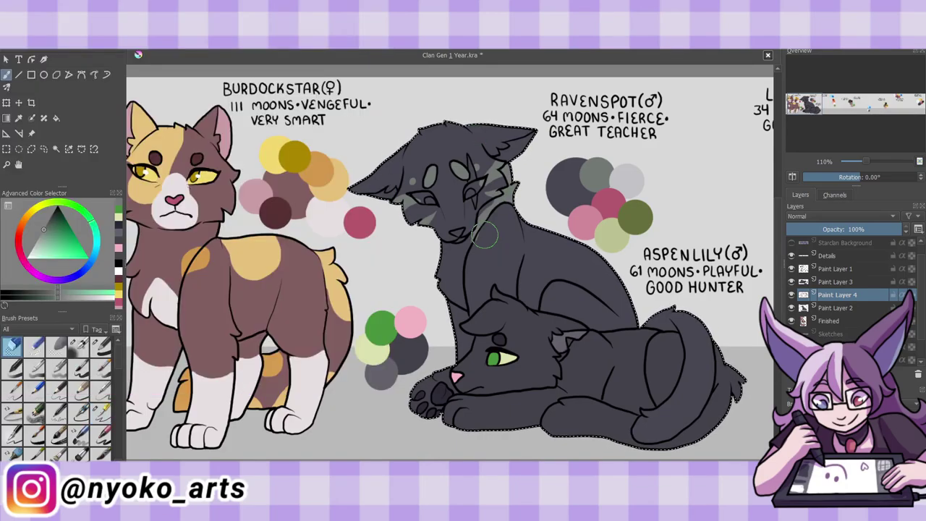
left_click(102, 413)
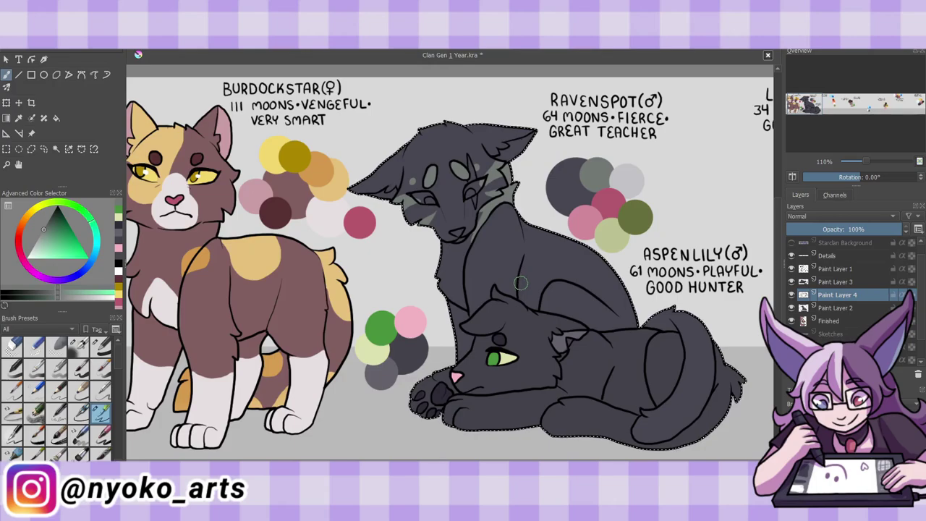
Paint gray-green tabby stripes and spots on Ravenspot's shoulder, back, haunch and tail, cleaning up their edges
left_click_drag(519, 278, 527, 209)
key("slash")
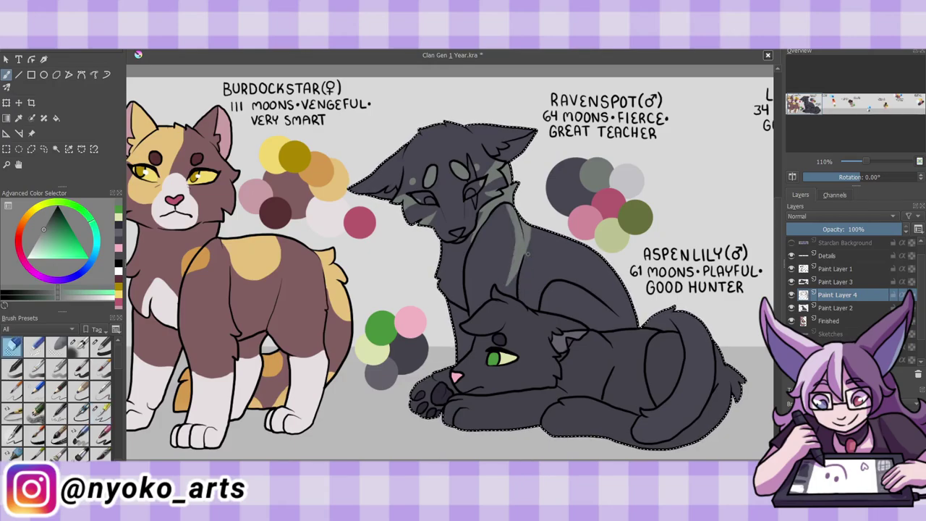
left_click(100, 413)
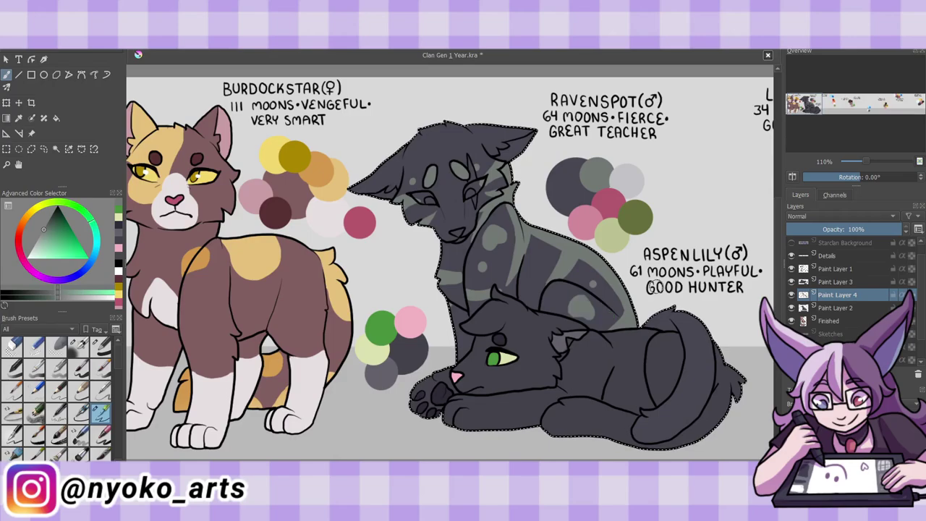
left_click_drag(684, 340, 727, 395)
Paint Ravenspot's tail tip, chest patch and muzzle stripe with the light gray swatch
key("p")
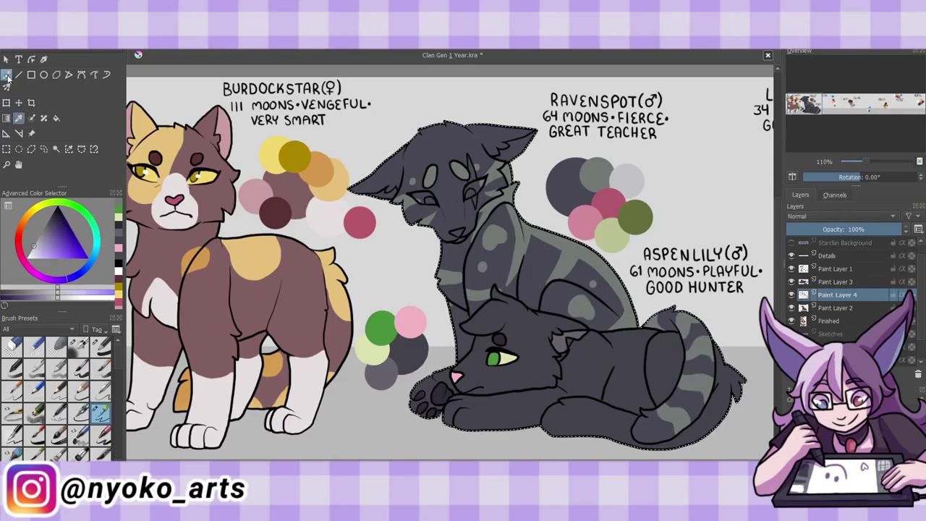
left_click(7, 78)
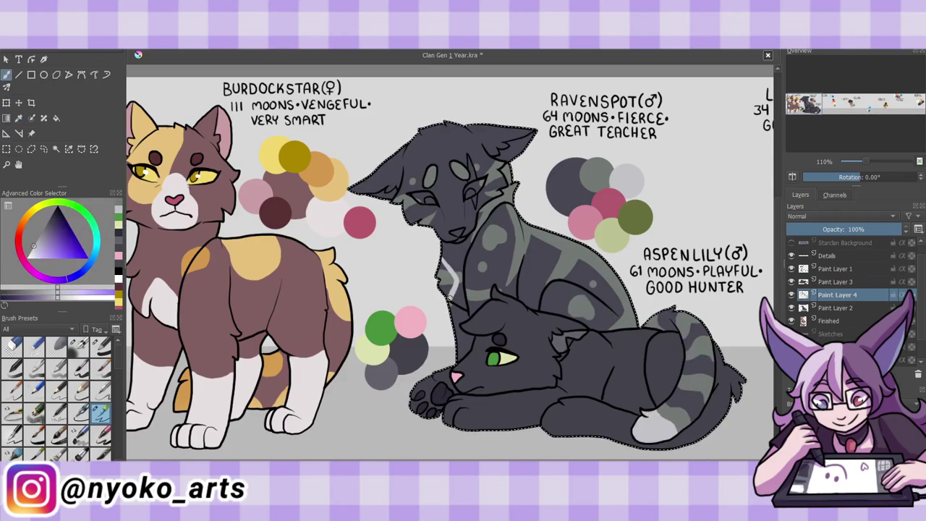
left_click(481, 239, "ctrl")
left_click_drag(445, 275, 452, 293)
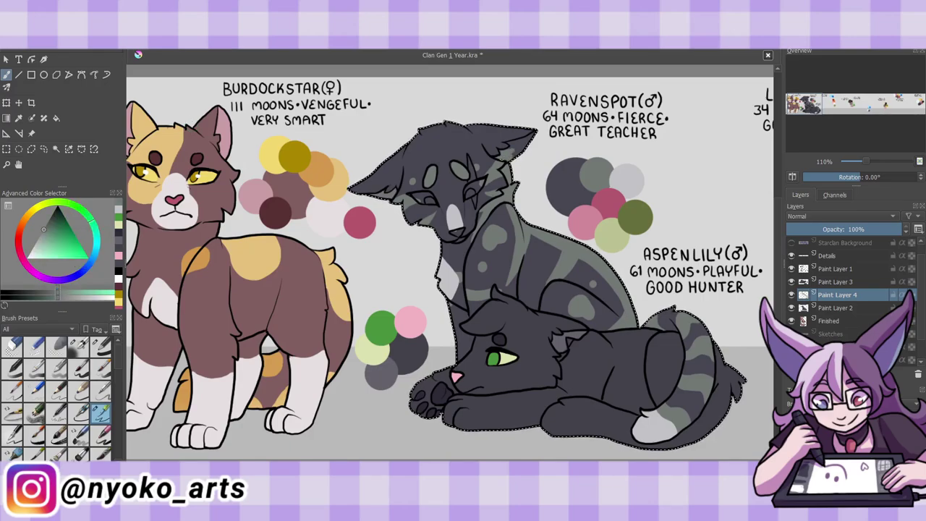
Paint Ravenspot's nose dark pink, his eye scar pink, and his eyes pale green with olive irises
left_click(455, 377, "ctrl")
left_click_drag(452, 230, 460, 233)
key("p")
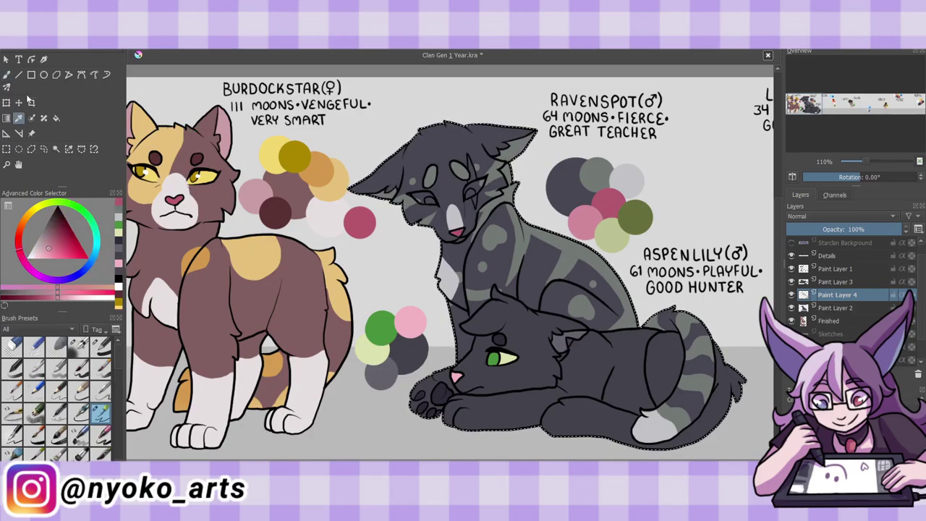
key("b")
left_click_drag(467, 163, 472, 181)
left_click(373, 353, "ctrl")
left_click_drag(409, 195, 479, 191)
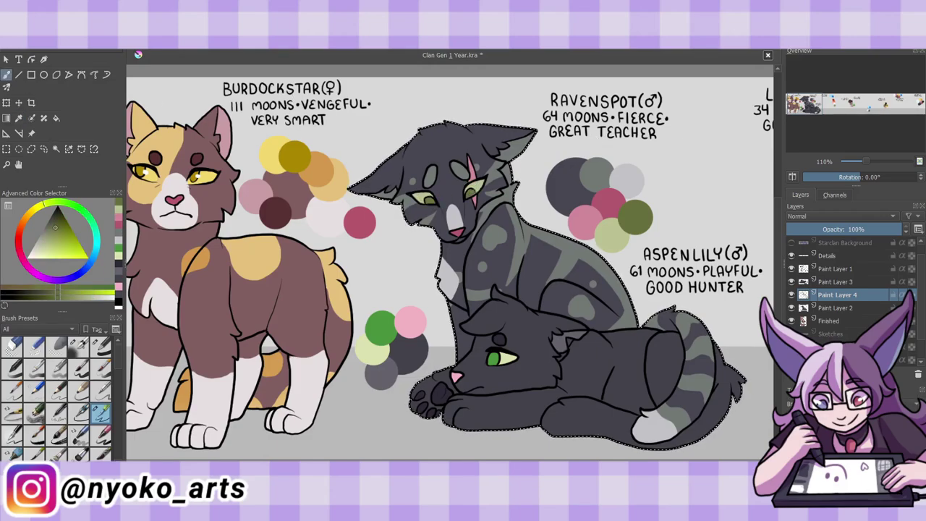
Clear the selection, merge the paint layers down into the Finished layer, and save the file
key("ctrl+shift+a")
key("ctrl+e")
key("ctrl+e")
key("ctrl+e")
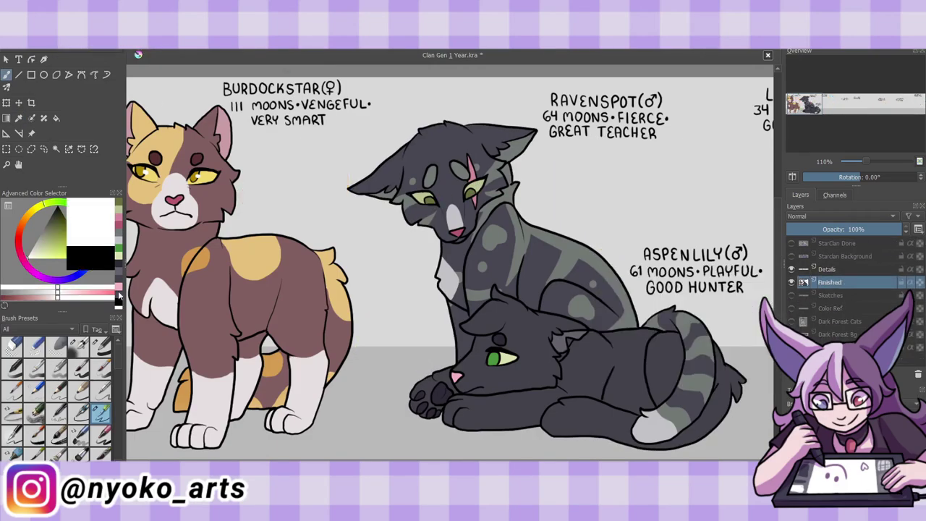
key("ctrl+s")
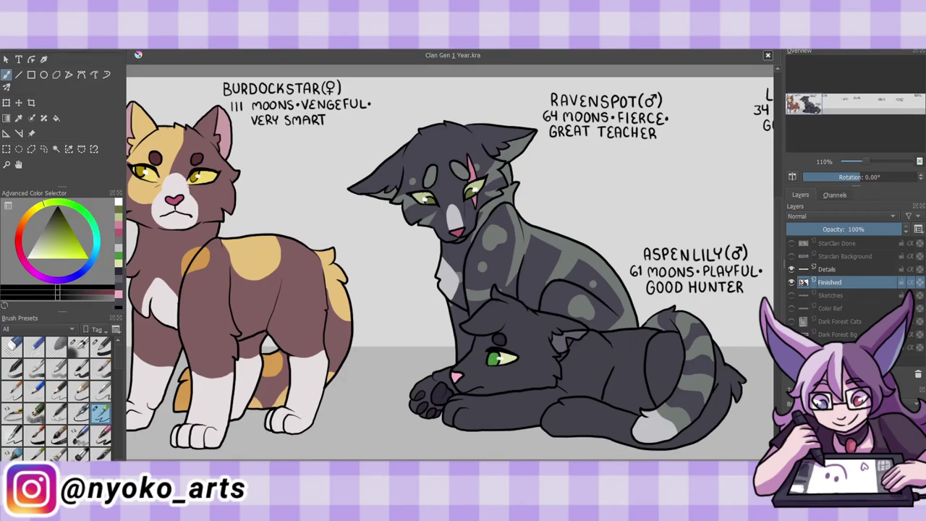
Ink Laketree's eyes, brows, muzzle and one fluffy cheek over her sketch on a new layer
scroll(449, 275, "right", 5)
key("Insert")
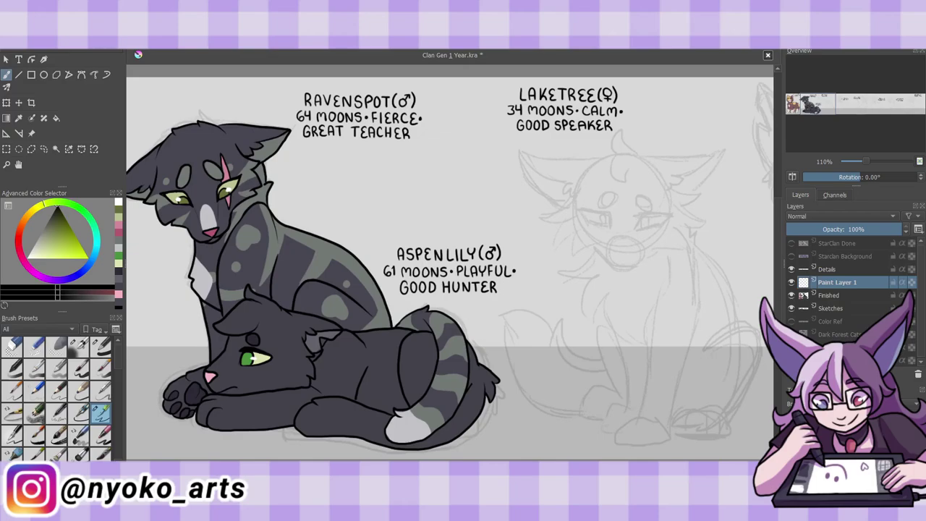
mouse_move(664, 186)
left_mouse_down()
mouse_move(696, 210)
mouse_move(680, 250)
left_mouse_up()
mouse_move(616, 253)
left_mouse_down()
mouse_move(635, 265)
mouse_move(626, 254)
mouse_move(634, 255)
mouse_move(635, 265)
mouse_move(624, 267)
left_mouse_up()
key("ctrl+z")
left_click_drag(620, 262, 679, 250)
mouse_move(637, 217)
left_mouse_down()
mouse_move(673, 212)
mouse_move(672, 221)
mouse_move(646, 226)
mouse_move(659, 228)
mouse_move(641, 198)
left_mouse_up()
left_click_drag(578, 211, 612, 220)
mouse_move(594, 224)
left_mouse_down()
mouse_move(610, 227)
mouse_move(609, 196)
left_mouse_up()
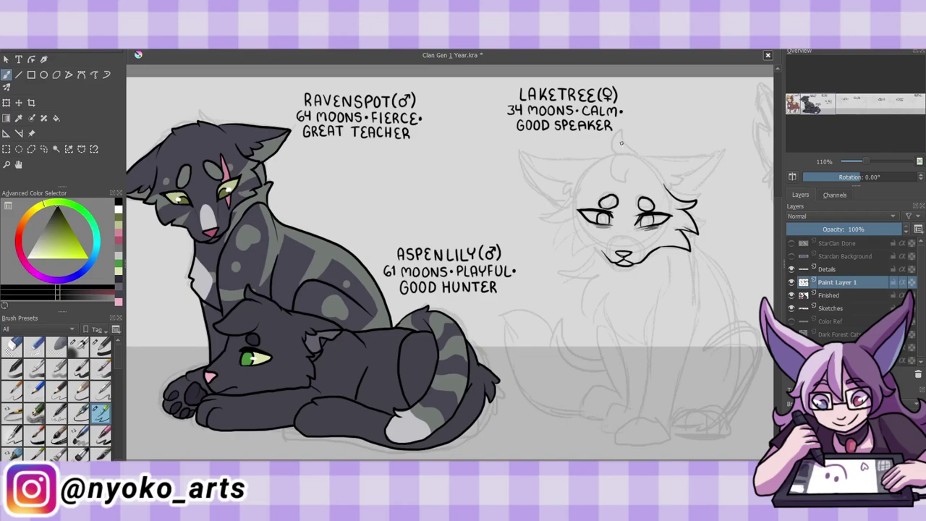
Ink the top of Laketree's head with its hair tuft and a leaf, plus her other fluffy cheek
mouse_move(640, 153)
left_mouse_down()
mouse_move(637, 173)
mouse_move(635, 147)
mouse_move(612, 175)
left_mouse_up()
key("/")
key("/")
left_click_drag(637, 158, 651, 165)
left_click_drag(582, 183, 576, 198)
mouse_move(579, 193)
left_mouse_down()
mouse_move(555, 216)
mouse_move(571, 246)
left_mouse_up()
left_click_drag(570, 244, 601, 258)
key("ctrl+z")
left_click_drag(555, 209, 579, 253)
left_click_drag(572, 251, 604, 255)
mouse_move(599, 161)
left_mouse_down()
mouse_move(528, 156)
mouse_move(579, 185)
left_mouse_up()
key("ctrl+z")
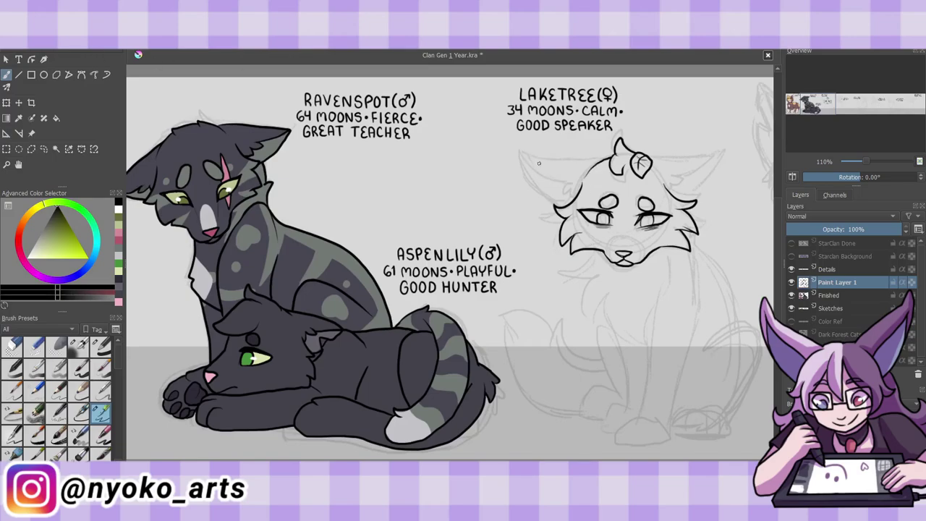
Ink both of Laketree's ears with their inner fur and add a second leaf on her head
left_click_drag(528, 157, 581, 189)
mouse_move(528, 156)
left_mouse_down()
mouse_move(599, 161)
mouse_move(540, 168)
mouse_move(571, 201)
left_mouse_up()
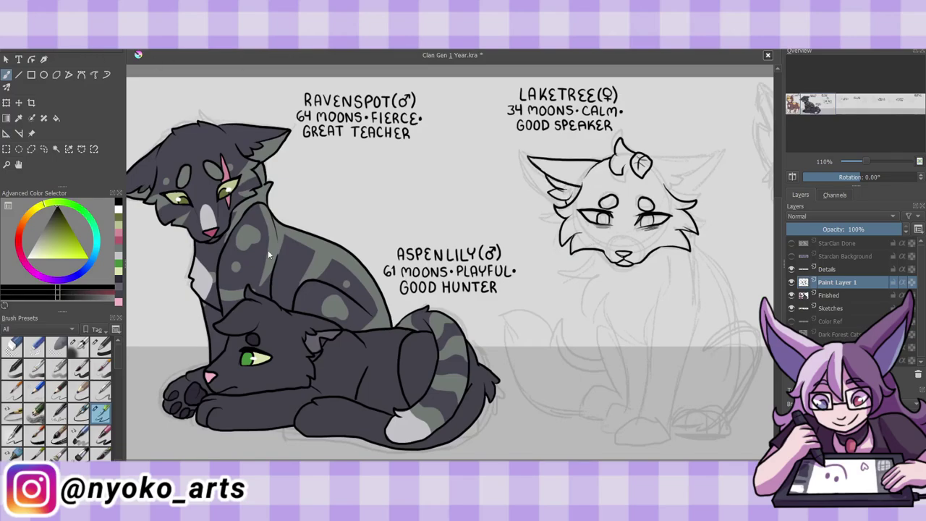
mouse_move(594, 149)
left_mouse_down()
mouse_move(567, 174)
mouse_move(532, 174)
mouse_move(559, 206)
left_mouse_up()
mouse_move(656, 171)
left_mouse_down()
mouse_move(722, 151)
mouse_move(663, 189)
mouse_move(721, 152)
mouse_move(681, 193)
left_mouse_up()
key("ctrl+z")
key("ctrl+z")
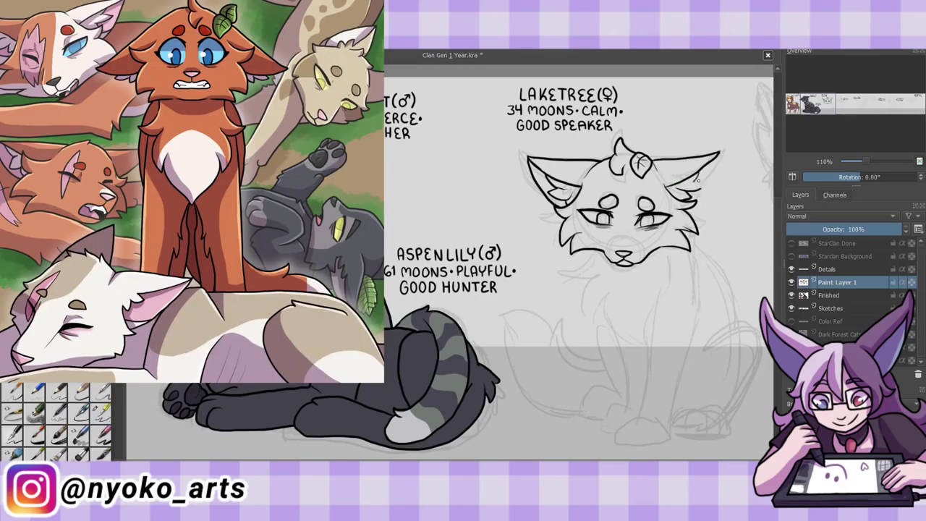
left_click_drag(645, 146, 662, 155)
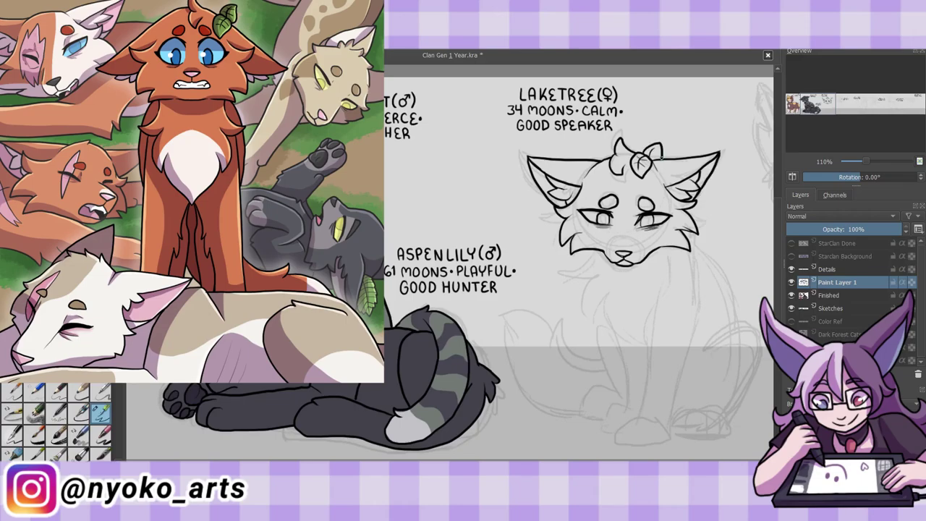
Ink Laketree's fluffy chest, both front legs and their paws
mouse_move(575, 254)
left_mouse_down()
mouse_move(590, 290)
mouse_move(650, 345)
left_mouse_up()
mouse_move(683, 255)
left_mouse_down()
mouse_move(637, 412)
mouse_move(641, 445)
mouse_move(671, 447)
mouse_move(673, 431)
left_mouse_up()
left_click_drag(631, 334, 615, 435)
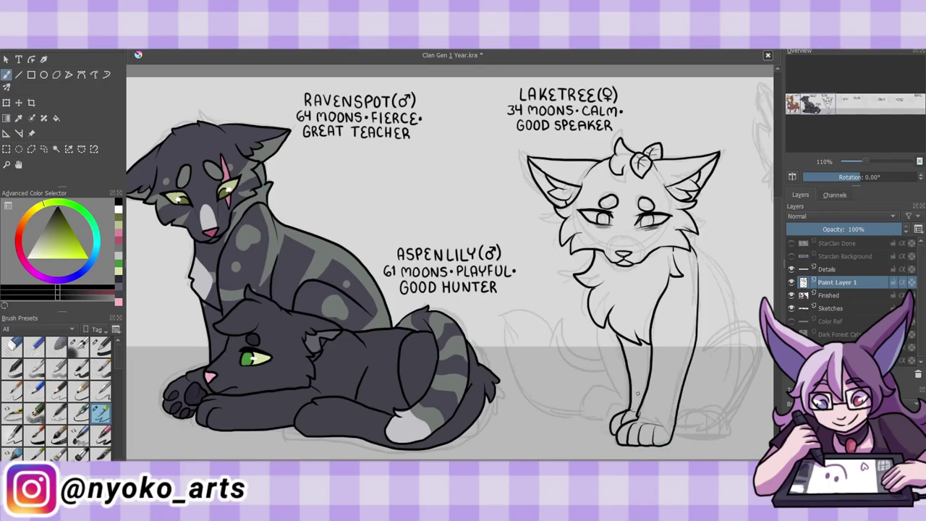
left_click_drag(626, 327, 597, 400)
mouse_move(596, 402)
left_mouse_down()
mouse_move(607, 396)
mouse_move(596, 419)
left_mouse_up()
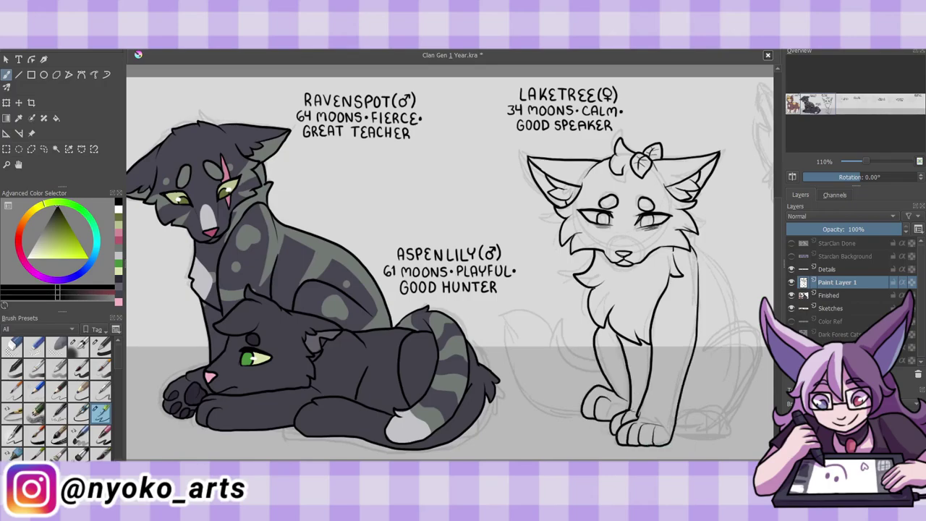
Ink Laketree's hind paw, haunch, back and curved fluffy tail to complete her outline
left_click_drag(678, 409, 724, 434)
mouse_move(705, 408)
left_mouse_down()
mouse_move(708, 432)
mouse_move(696, 432)
left_mouse_up()
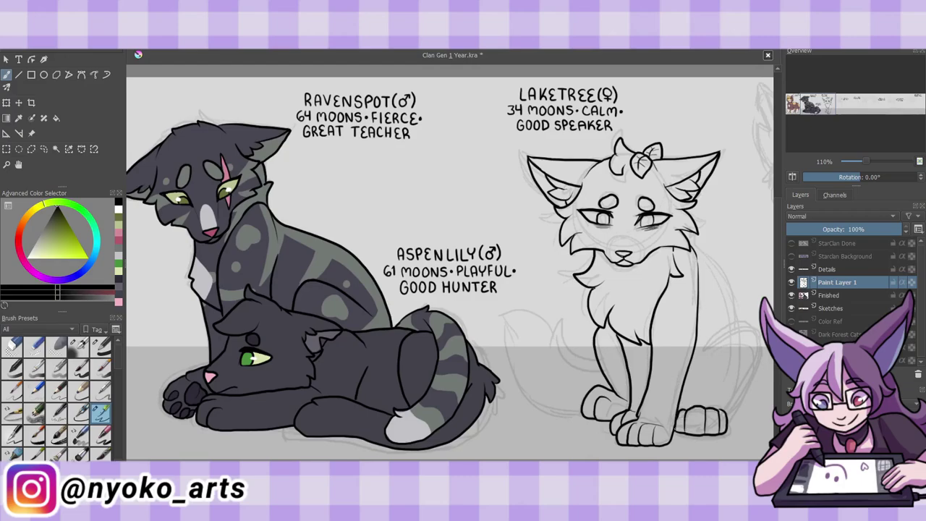
left_click_drag(701, 321, 730, 420)
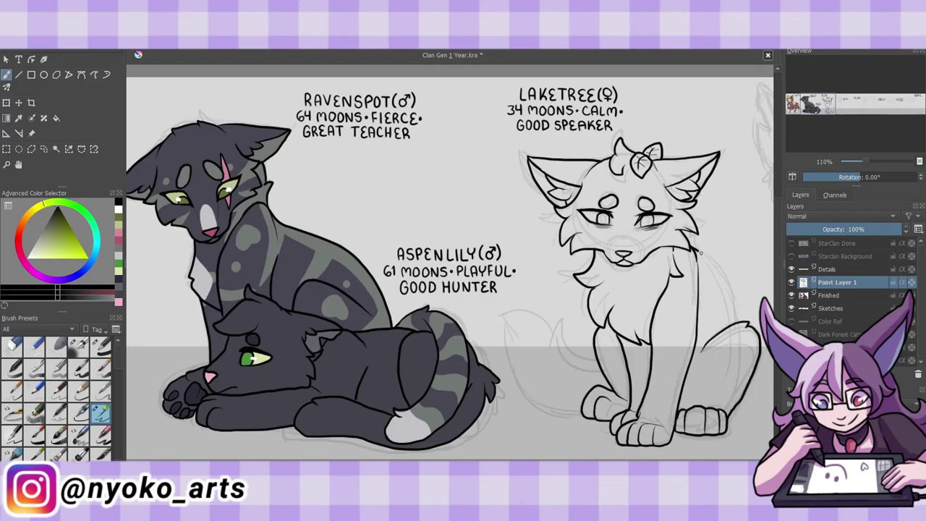
left_click_drag(696, 250, 735, 321)
left_click_drag(594, 342, 579, 410)
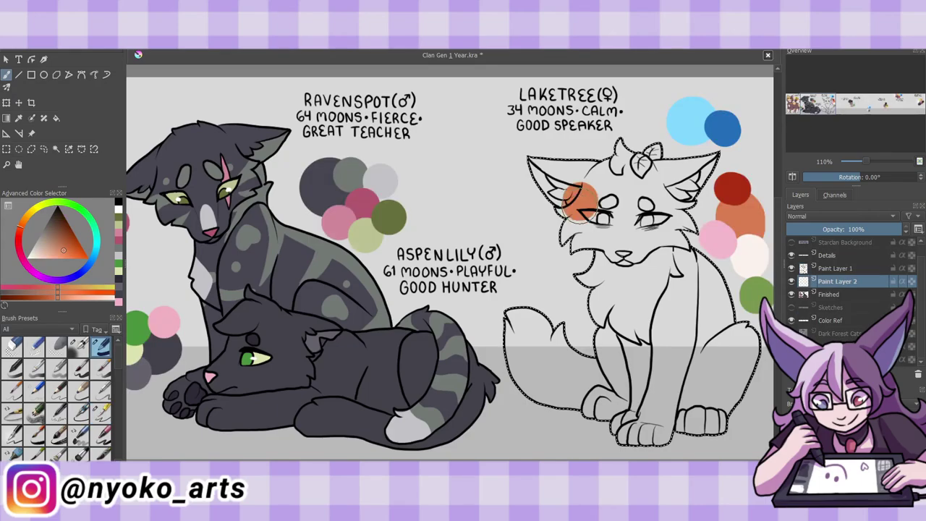
Fill Laketree's silhouette with orange on Paint Layer 2 and paint her front paw and tail tip off-white
left_click(29, 257)
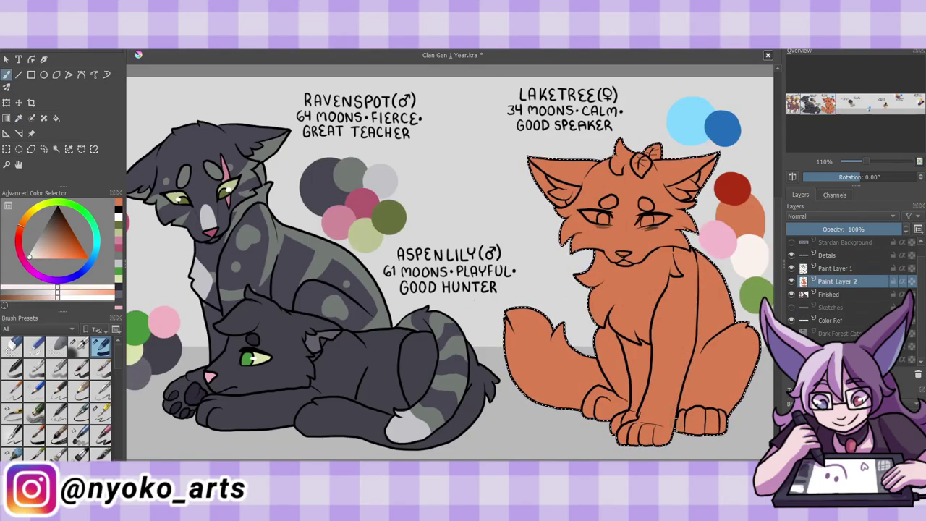
left_click_drag(628, 430, 640, 435)
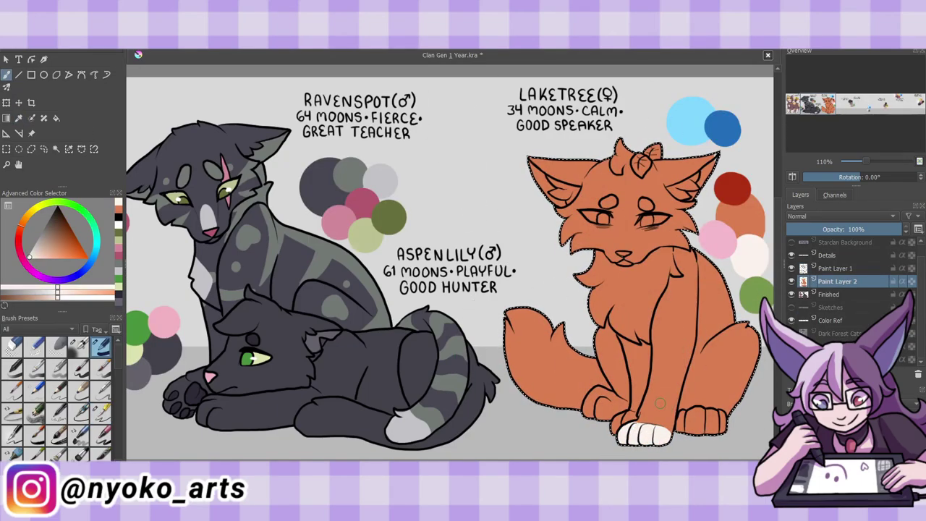
left_click_drag(569, 331, 531, 351)
Outline and fill Laketree's chest patch with off-white, and color the fur tufts inside her ears the same
left_click_drag(595, 303, 611, 282)
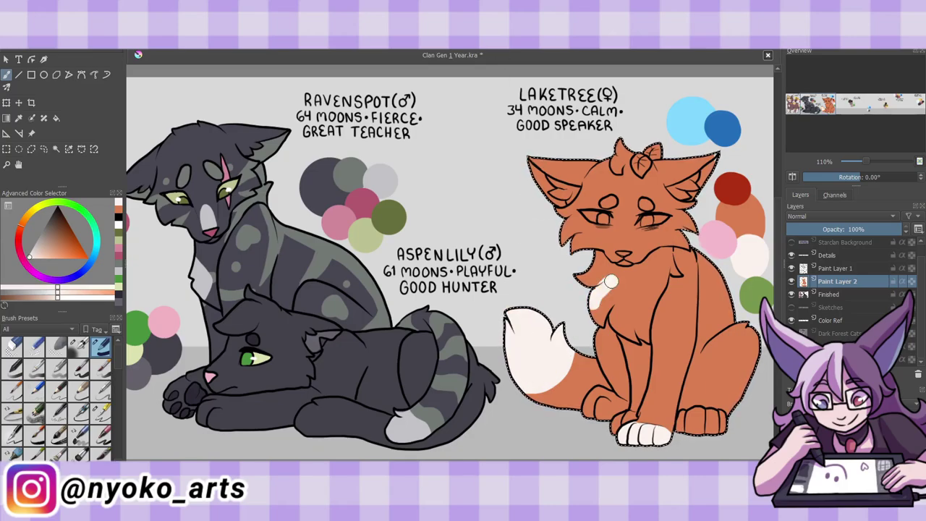
key("slash")
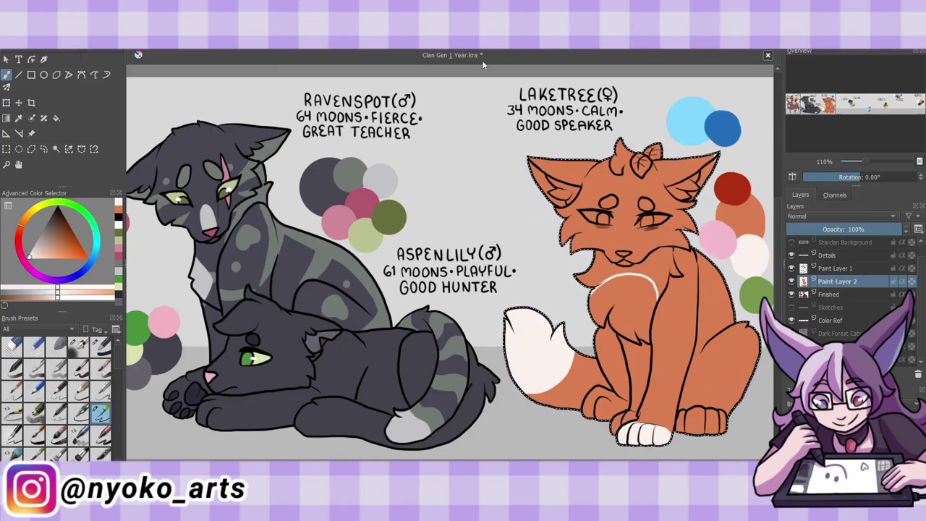
left_click_drag(639, 330, 642, 339)
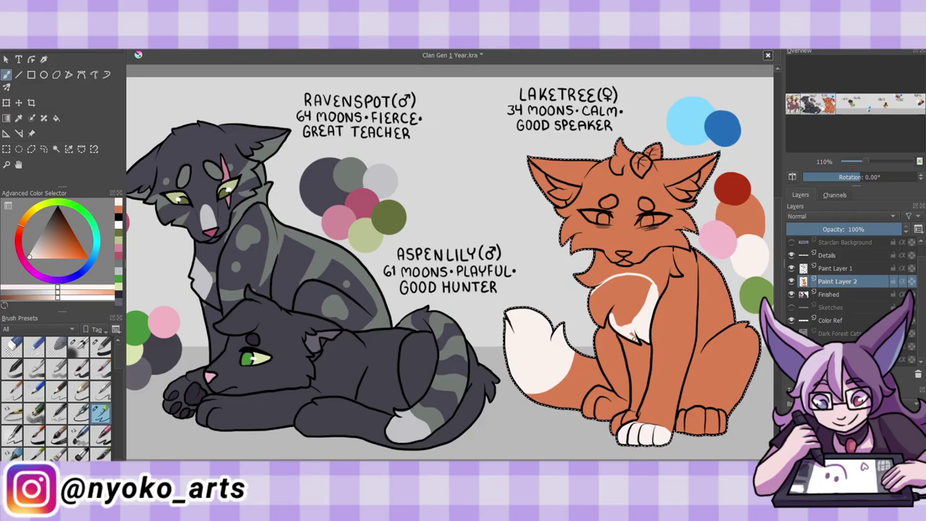
left_click_drag(628, 319, 615, 304)
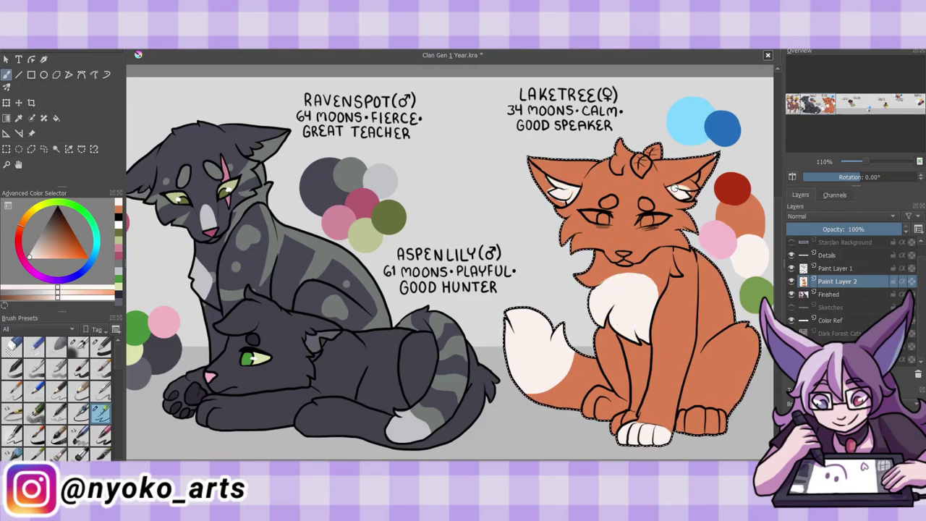
Paint the two leaves on Laketree's head green and her inner ears light pink
left_click(389, 217, "ctrl")
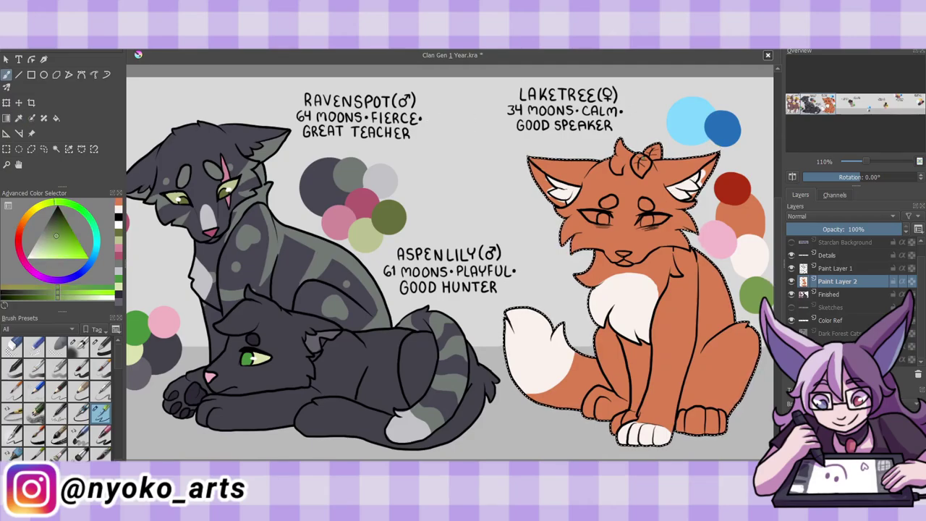
left_click_drag(638, 163, 653, 154)
left_click(223, 168, "ctrl")
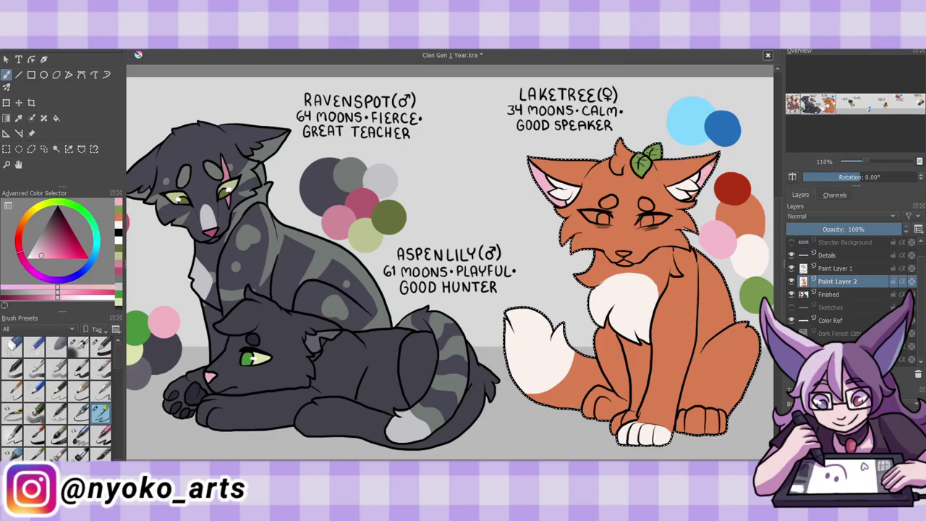
Paint Laketree's eyebrow spots dark red, her nose pink, and her eyes light blue with darker blue irises
left_click(608, 201, "ctrl")
left_click(645, 205)
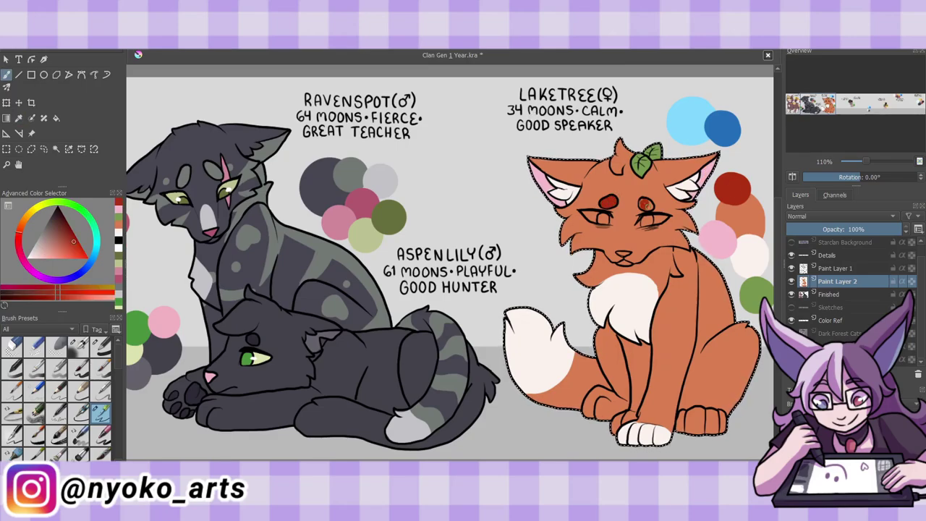
left_click(719, 238, "ctrl")
left_click(691, 120, "ctrl")
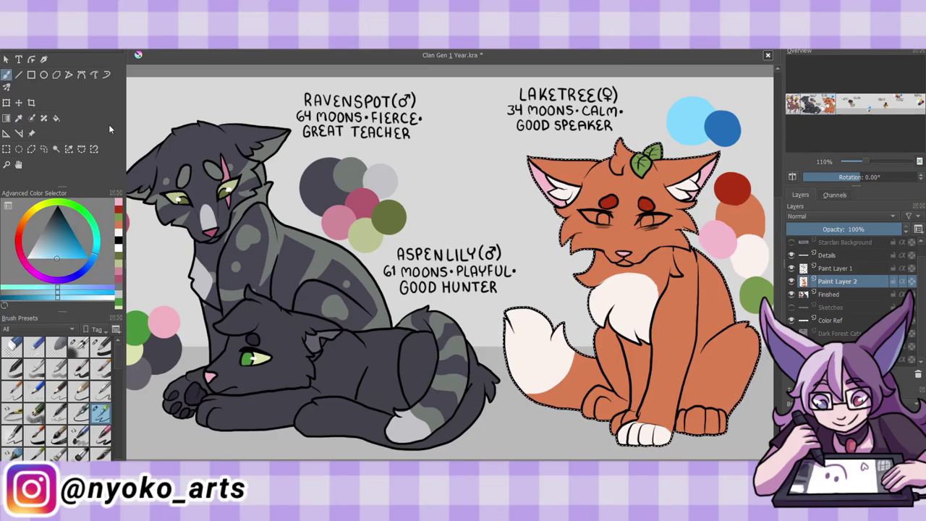
left_click_drag(583, 215, 667, 219)
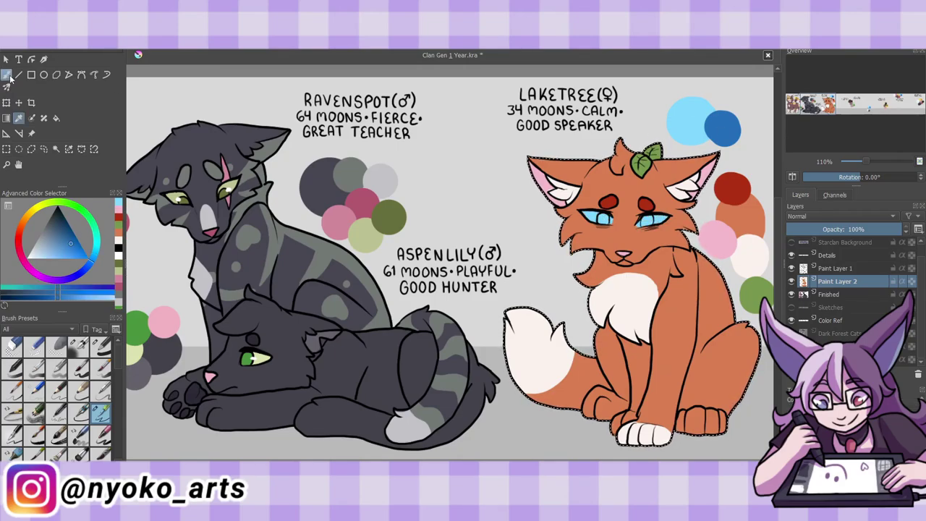
left_click(145, 45)
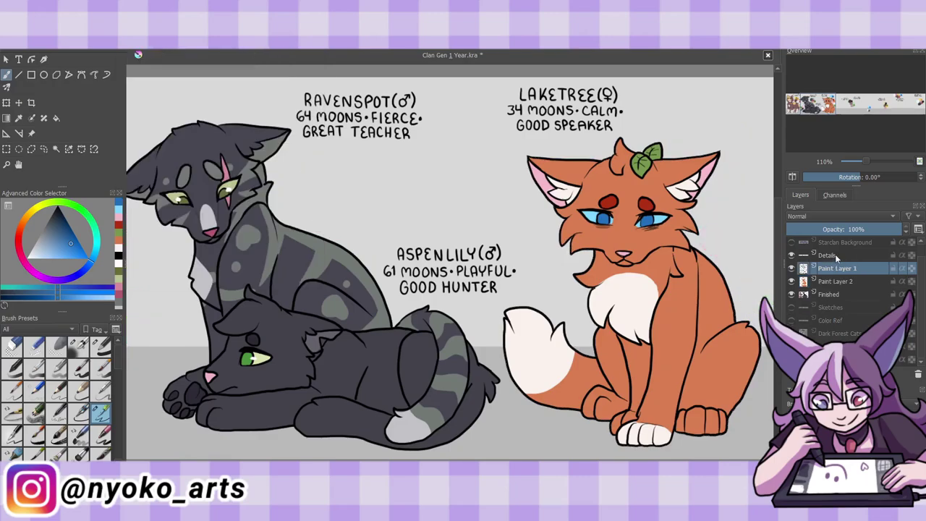
Merge Laketree's paint layers into Finished, add white highlights to her eyes, and save the file
key("ctrl+s")
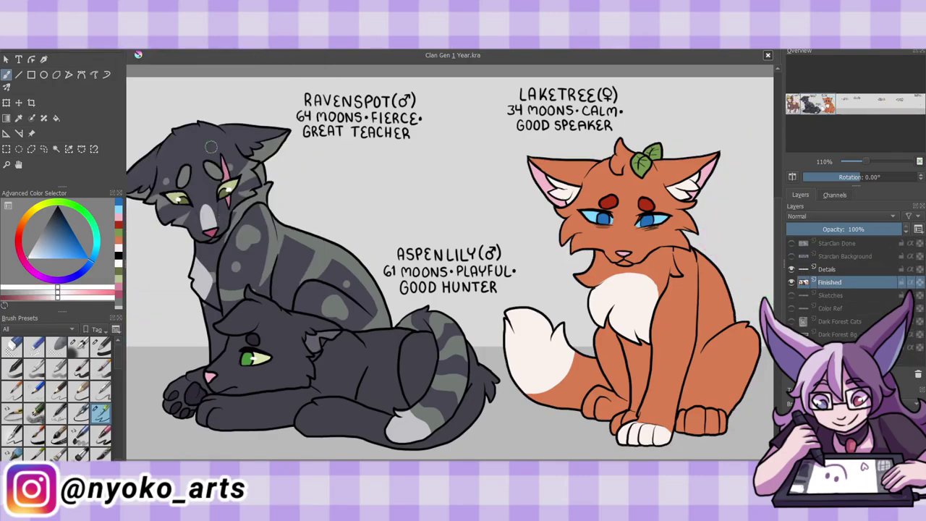
left_click(594, 216)
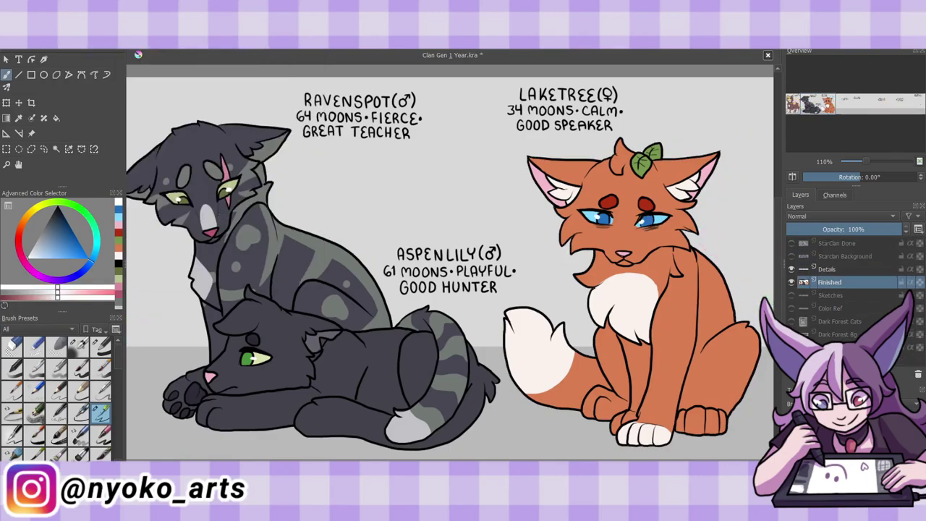
key("ctrl+s")
Show the Sketches layer and add a new paint layer above Finished, with black chosen for inking Mintfur
left_click(791, 296)
key("Insert")
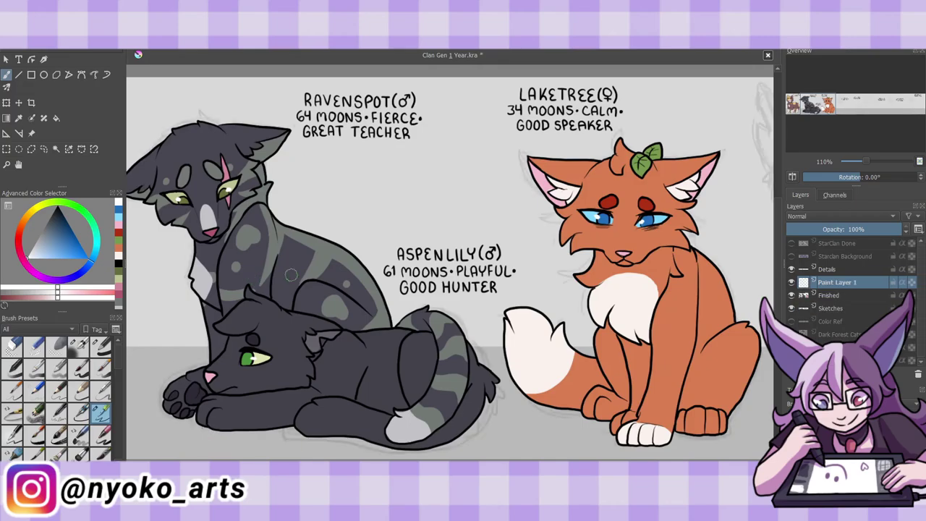
left_click(119, 266)
scroll(448, 268, "right", 5)
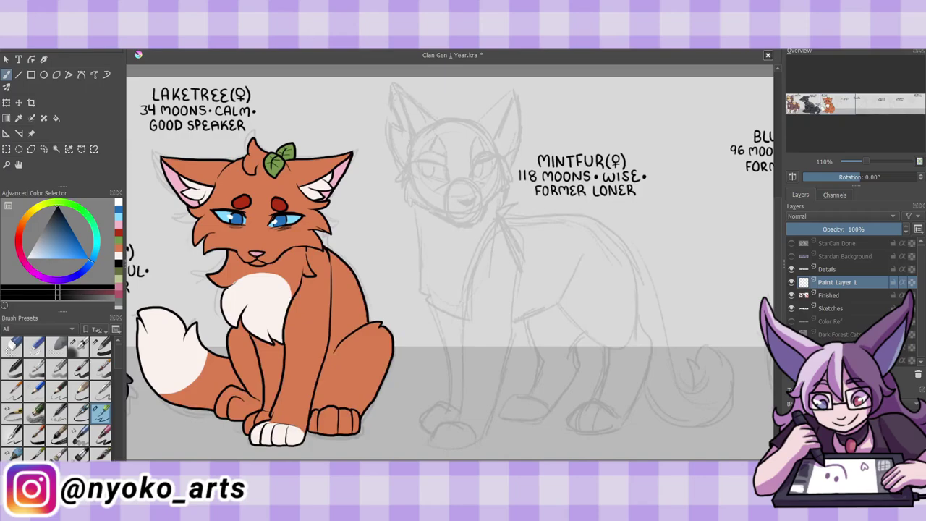
Ink Mintfur's head contour, cheek fur, eyebrows, eyes, nose and mouth over the sketch
mouse_move(438, 122)
left_mouse_down()
mouse_move(416, 122)
mouse_move(397, 175)
mouse_move(422, 208)
mouse_move(483, 206)
left_mouse_up()
mouse_move(498, 145)
left_mouse_down()
mouse_move(511, 171)
mouse_move(489, 206)
left_mouse_up()
mouse_move(444, 164)
left_mouse_down()
mouse_move(448, 178)
mouse_move(444, 161)
left_mouse_up()
mouse_move(440, 164)
left_mouse_down()
mouse_move(448, 177)
mouse_move(434, 175)
left_mouse_up()
mouse_move(430, 156)
left_mouse_down()
mouse_move(439, 138)
mouse_move(443, 154)
left_mouse_up()
mouse_move(421, 155)
left_mouse_down()
mouse_move(490, 155)
mouse_move(480, 137)
mouse_move(500, 161)
mouse_move(485, 177)
left_mouse_up()
key("e")
key("e")
left_click_drag(437, 181, 448, 189)
Ink Mintfur's two pointed ears, including the notch and inner fur line of the ear beside Laketree
mouse_move(394, 84)
left_mouse_down()
mouse_move(439, 120)
mouse_move(416, 139)
mouse_move(438, 120)
left_mouse_up()
key("ctrl+z")
key("ctrl+z")
left_click_drag(395, 85, 392, 165)
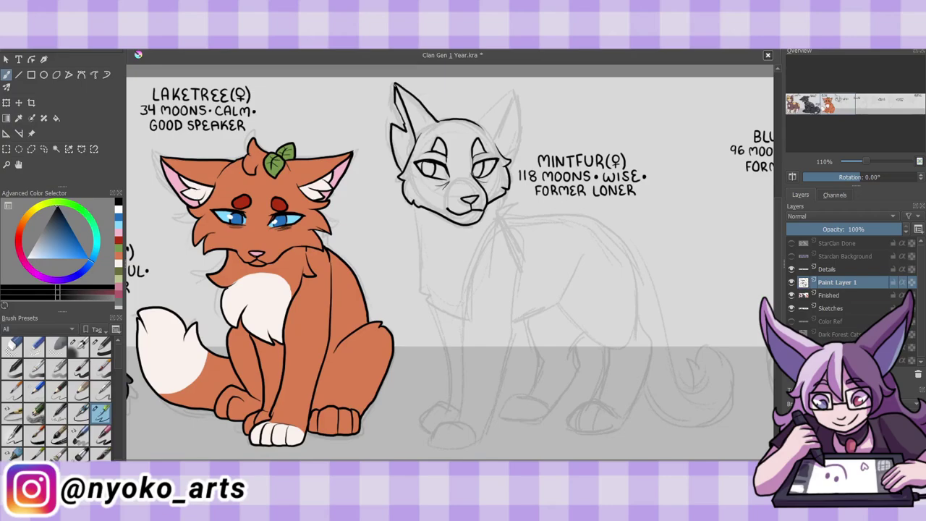
left_click_drag(397, 106, 403, 122)
left_click_drag(395, 150, 406, 164)
mouse_move(479, 118)
left_mouse_down()
mouse_move(512, 90)
mouse_move(517, 158)
left_mouse_up()
Ink Mintfur's neck, chest, front legs and paws, then her back and belly line
left_click_drag(418, 207, 463, 323)
mouse_move(495, 195)
left_mouse_down()
mouse_move(506, 218)
mouse_move(478, 255)
left_mouse_up()
left_click_drag(477, 255, 457, 423)
mouse_move(517, 269)
left_mouse_down()
mouse_move(477, 447)
mouse_move(435, 447)
left_mouse_up()
mouse_move(430, 407)
left_mouse_down()
mouse_move(443, 434)
mouse_move(438, 317)
left_mouse_up()
left_click_drag(497, 222, 635, 318)
left_click_drag(635, 262, 643, 334)
left_click_drag(583, 258, 513, 322)
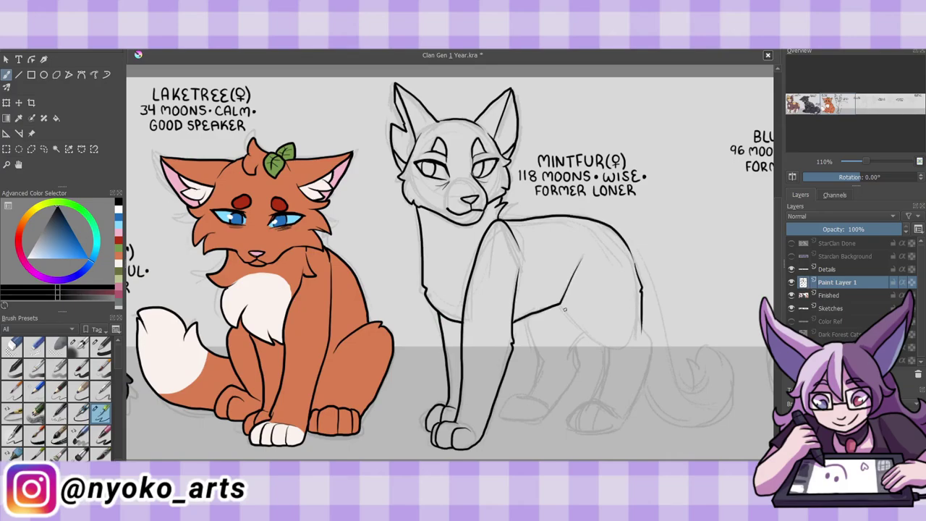
Ink Mintfur's haunch, both hind legs with their paws, and the long curled tail to complete her outline
left_click_drag(559, 303, 579, 401)
left_click_drag(579, 402, 613, 429)
left_click_drag(651, 335, 600, 431)
left_click_drag(577, 402, 587, 427)
left_click_drag(584, 334, 552, 420)
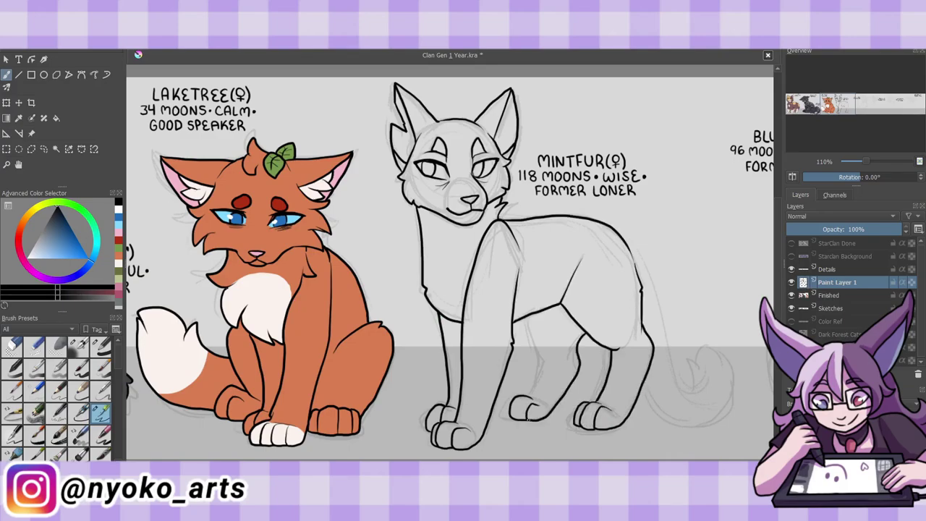
left_click_drag(538, 317, 528, 395)
left_click_drag(623, 233, 727, 402)
left_click_drag(727, 402, 694, 361)
Show the color reference, fill Mintfur's silhouette with greyish brown on a new layer, and paint her paws and muzzle paler
left_click(791, 321)
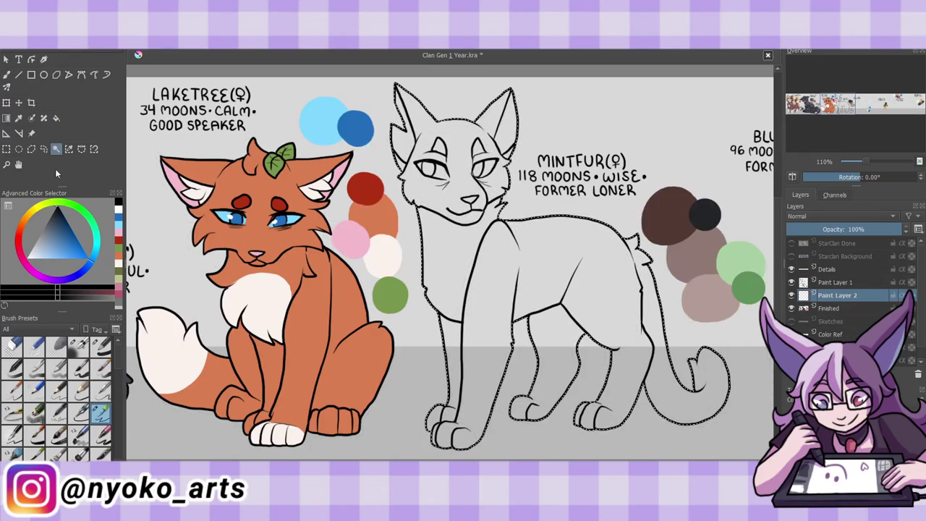
key("shift+BackSpace")
left_click(689, 230)
key("b")
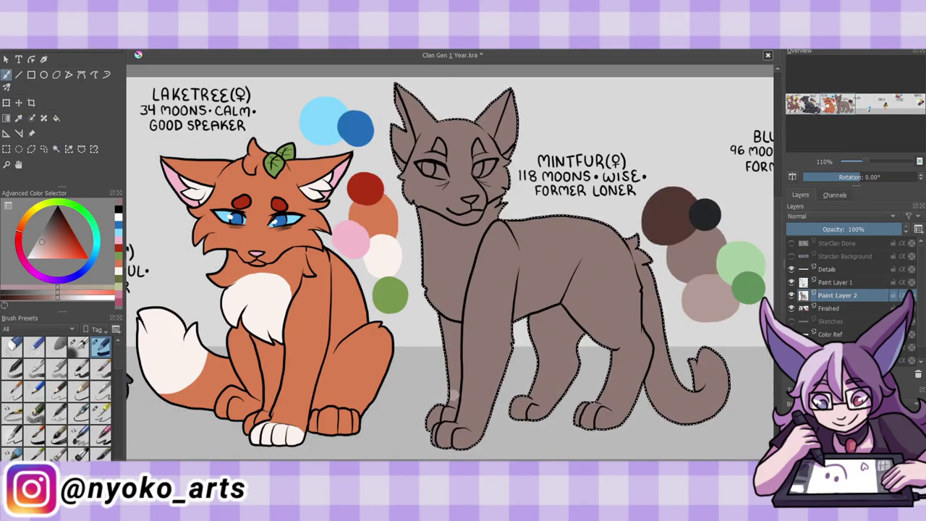
mouse_move(456, 402)
left_mouse_down()
mouse_move(487, 432)
mouse_move(504, 403)
left_mouse_up()
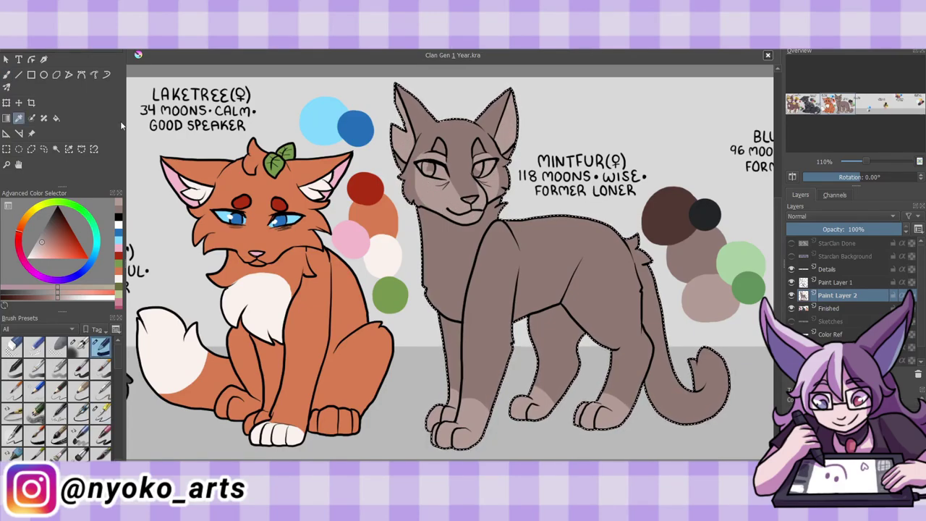
Paint dark brown eyebrows, neck and body spots, leg stripes, tail bands and a dark tail tip on Mintfur
left_click(54, 222)
left_click(101, 413)
left_click_drag(483, 228, 455, 243)
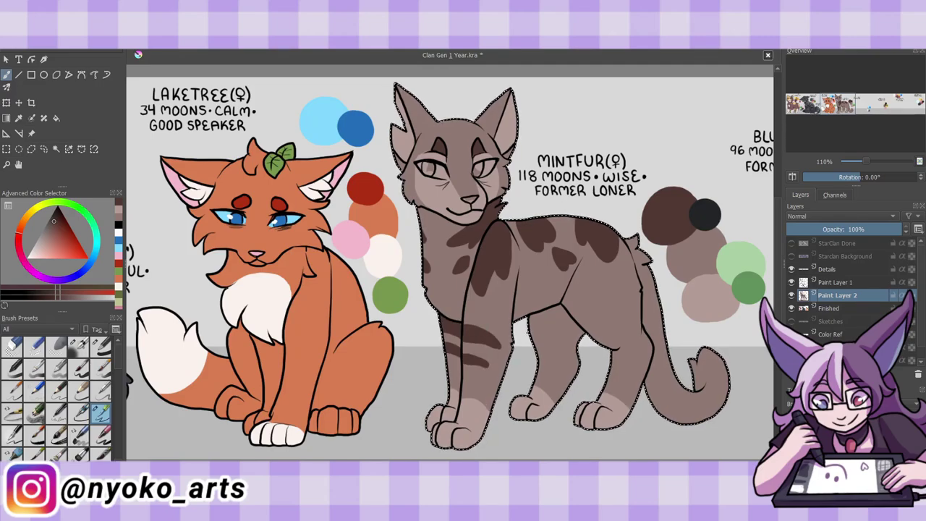
left_click_drag(598, 339, 627, 319)
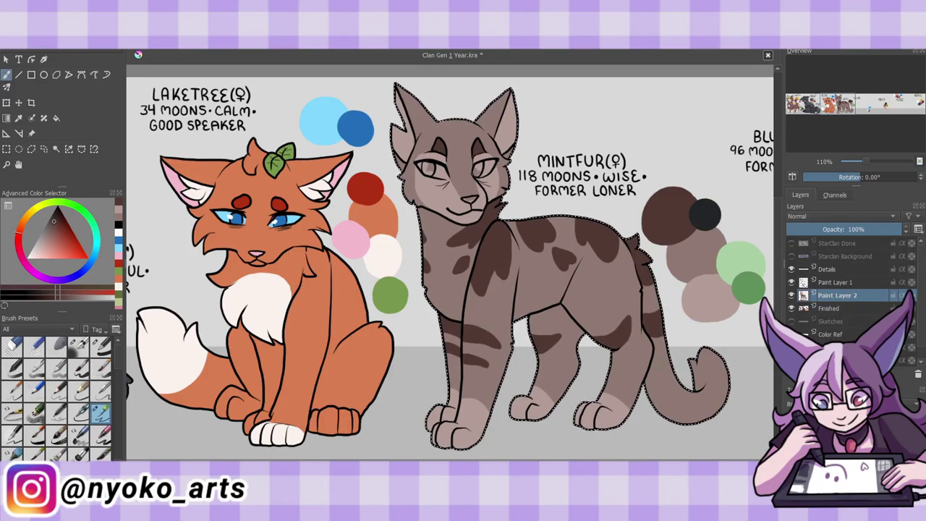
left_click(101, 348)
left_click(696, 352, "ctrl")
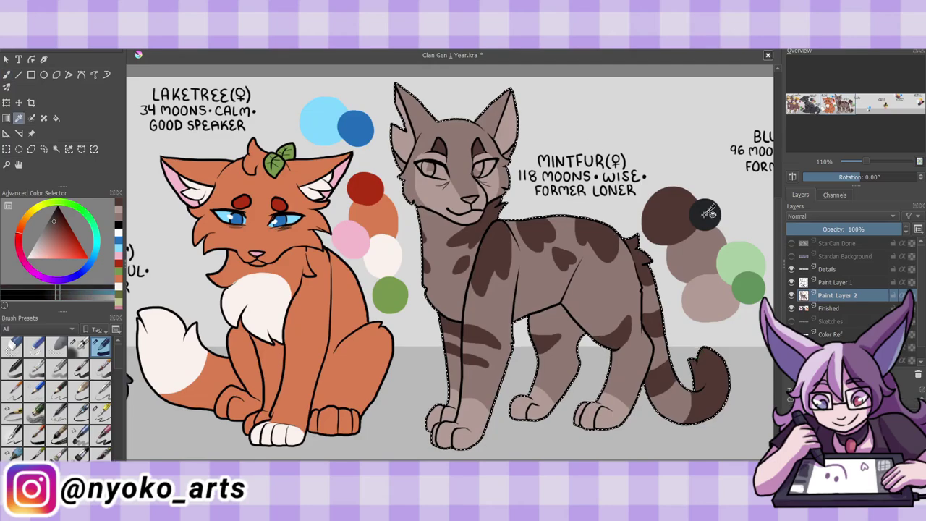
Paint Mintfur's nose near-black and her eyes light green with darker green irises, and save the file
key("slash")
left_click(738, 253, "ctrl")
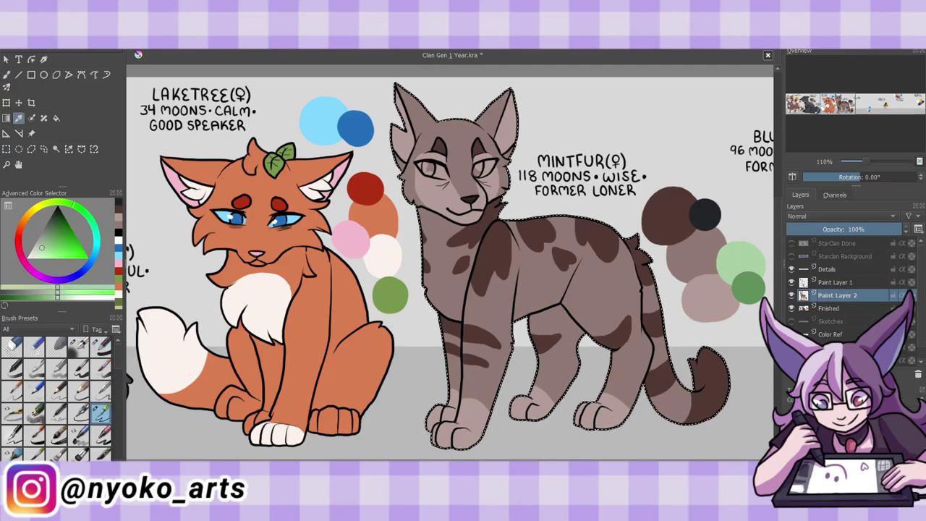
mouse_move(423, 168)
left_mouse_down()
mouse_move(493, 163)
mouse_move(490, 173)
mouse_move(441, 169)
left_mouse_up()
key("ctrl+s")
left_click(748, 285, "ctrl")
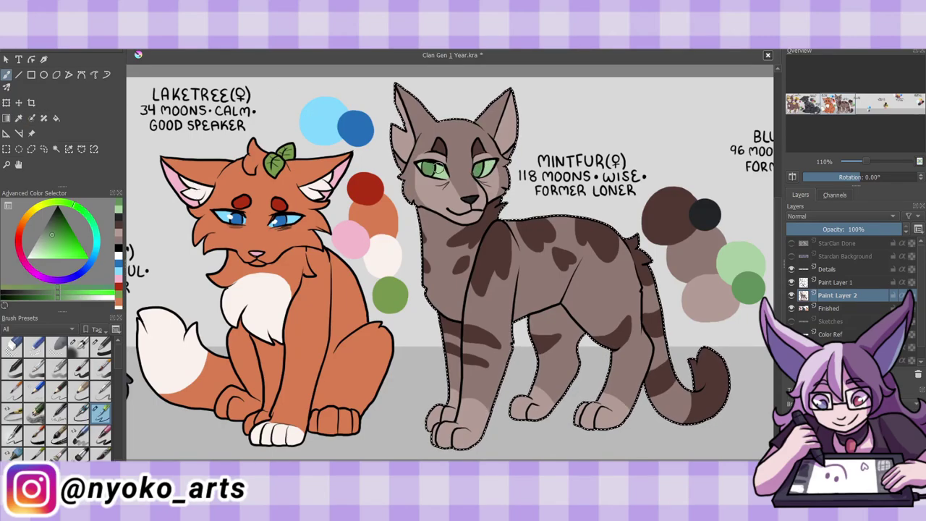
Deselect Mintfur, merge her layers into Finished, and prepare a new paint layer over Bluelight's sketch
key("ctrl+shift+a")
key("ctrl+e")
left_click_drag(579, 290, 253, 289)
Ink Bluelight's cheek fur, chin, nose and mouth over the sketch
left_click_drag(584, 139, 592, 224)
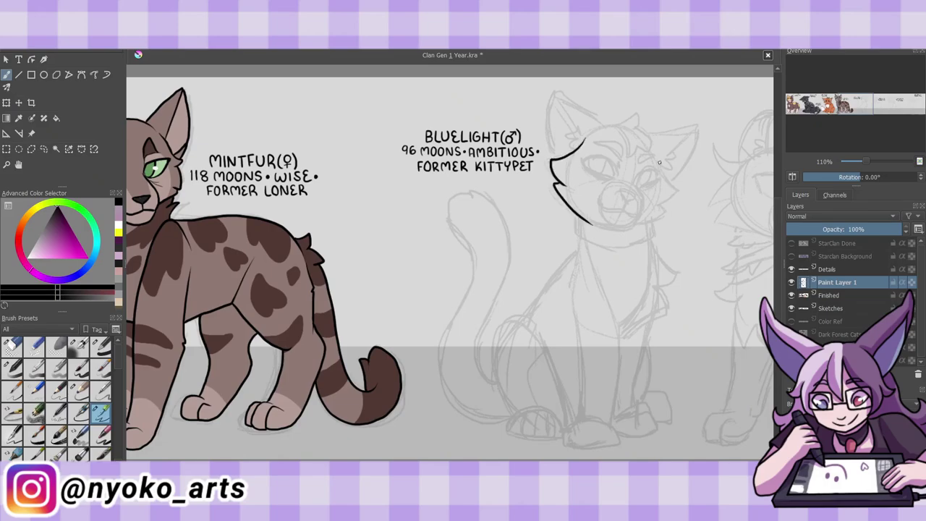
left_click_drag(660, 160, 638, 225)
left_click_drag(634, 227, 647, 223)
left_click_drag(621, 193, 633, 218)
left_click_drag(632, 214, 645, 199)
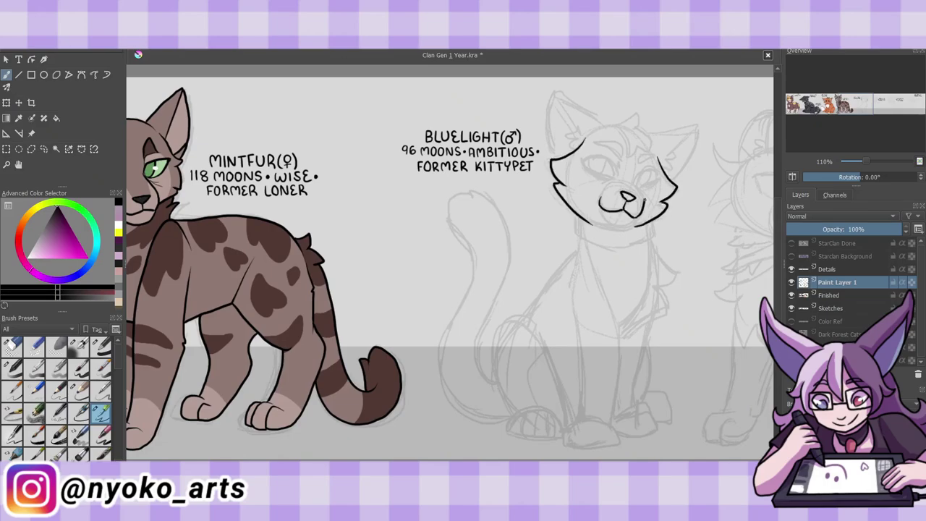
left_click_drag(594, 224, 630, 232)
left_click_drag(640, 183, 646, 201)
left_click_drag(628, 217, 635, 230)
mouse_move(603, 197)
left_mouse_down()
mouse_move(599, 208)
mouse_move(638, 204)
left_mouse_up()
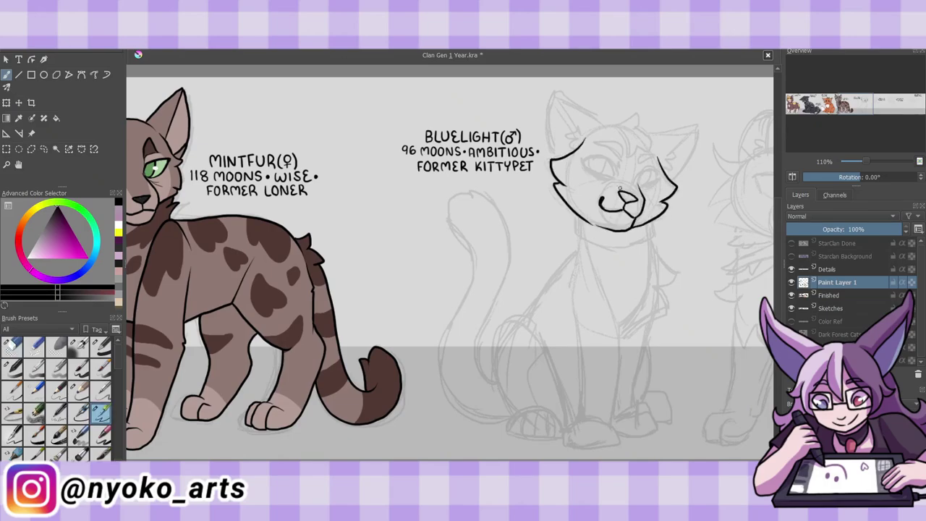
Ink Bluelight's forehead hair tuft and both ears with their inner fur lines
left_click_drag(611, 123, 648, 155)
left_click_drag(558, 157, 550, 124)
left_click_drag(550, 124, 615, 126)
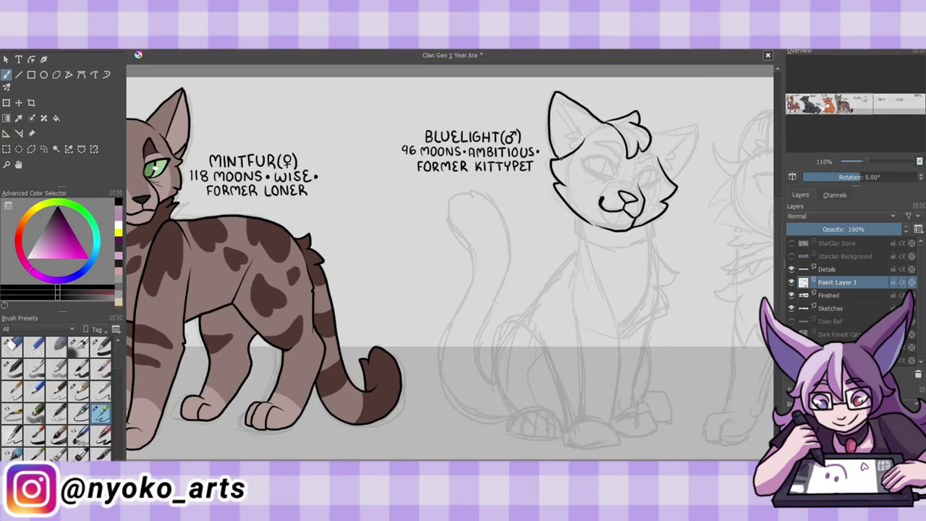
left_click_drag(565, 108, 571, 144)
mouse_move(653, 141)
left_mouse_down()
mouse_move(655, 154)
mouse_move(696, 127)
mouse_move(681, 168)
mouse_move(655, 163)
left_mouse_up()
Ink Bluelight's eyebrows and both eyes with their irises
mouse_move(596, 148)
left_mouse_down()
mouse_move(623, 141)
mouse_move(648, 162)
left_mouse_up()
left_click_drag(584, 167, 618, 163)
left_click_drag(638, 174, 661, 172)
left_click_drag(592, 161, 609, 173)
left_click_drag(641, 173, 655, 185)
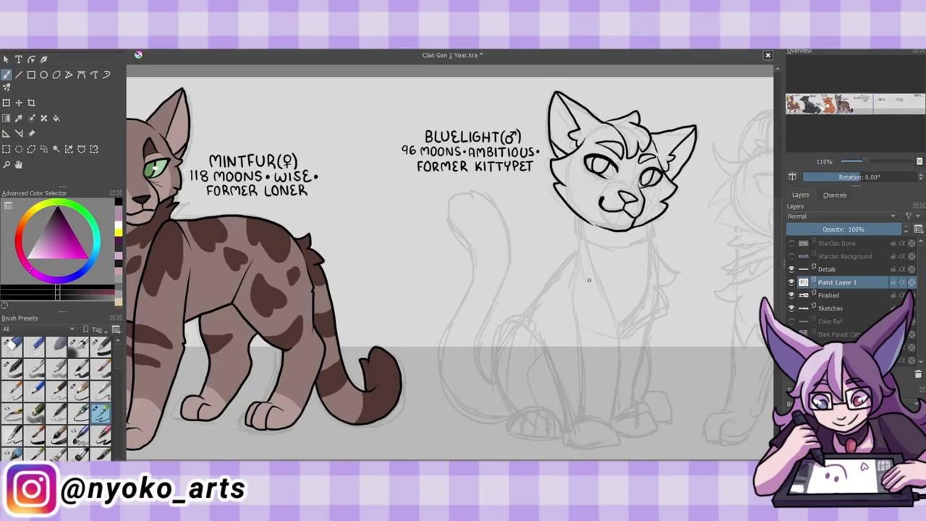
Ink the collar around Bluelight's neck and the fluffy outline of his chest
left_click_drag(576, 218, 626, 249)
left_click_drag(624, 249, 655, 221)
left_click_drag(586, 221, 676, 287)
left_click_drag(669, 289, 622, 338)
Ink Bluelight's front legs and paws, plus the hind paw showing behind them
left_click_drag(579, 235, 569, 319)
mouse_move(592, 256)
left_mouse_down()
mouse_move(619, 446)
mouse_move(584, 446)
left_mouse_up()
left_click_drag(598, 432, 599, 446)
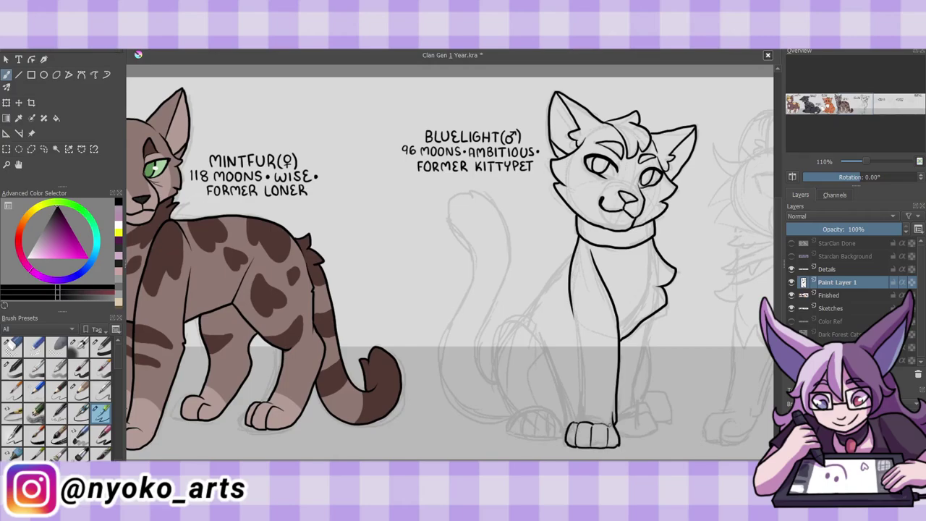
left_click_drag(582, 303, 579, 422)
left_click_drag(621, 314, 619, 437)
left_click_drag(637, 326, 673, 424)
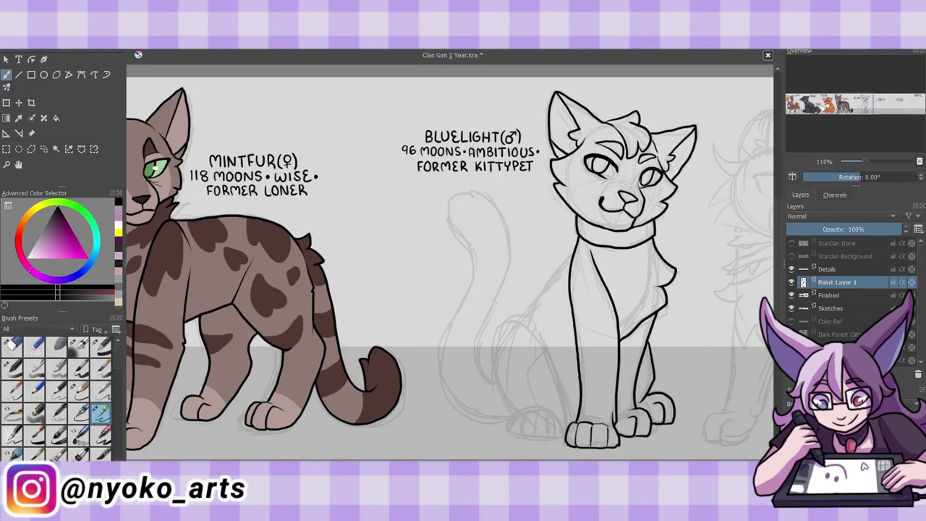
Ink Bluelight's back, haunch, near hind paw and raised curved tail to complete his outline
left_click_drag(570, 255, 500, 410)
left_click_drag(547, 434, 555, 438)
left_click_drag(537, 338, 566, 417)
left_click_drag(518, 411, 561, 440)
key("slash")
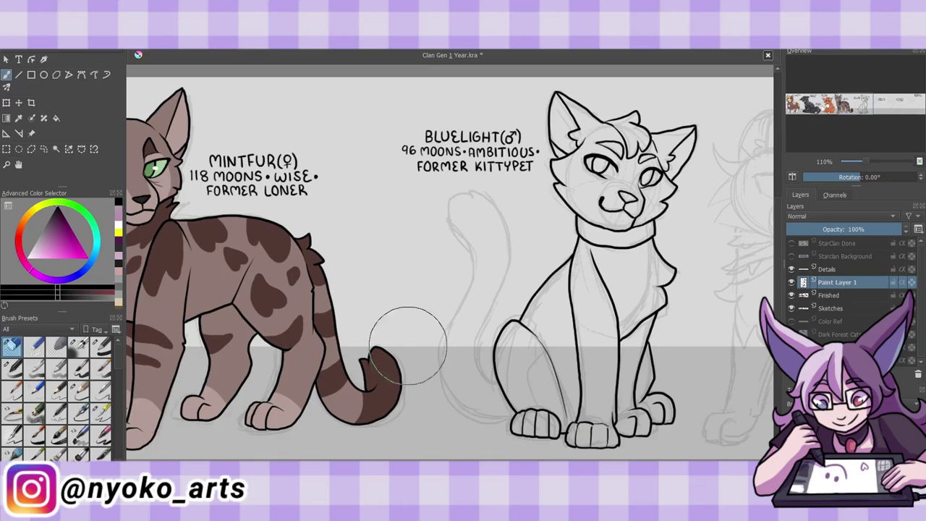
key("slash")
left_click_drag(510, 322, 507, 416)
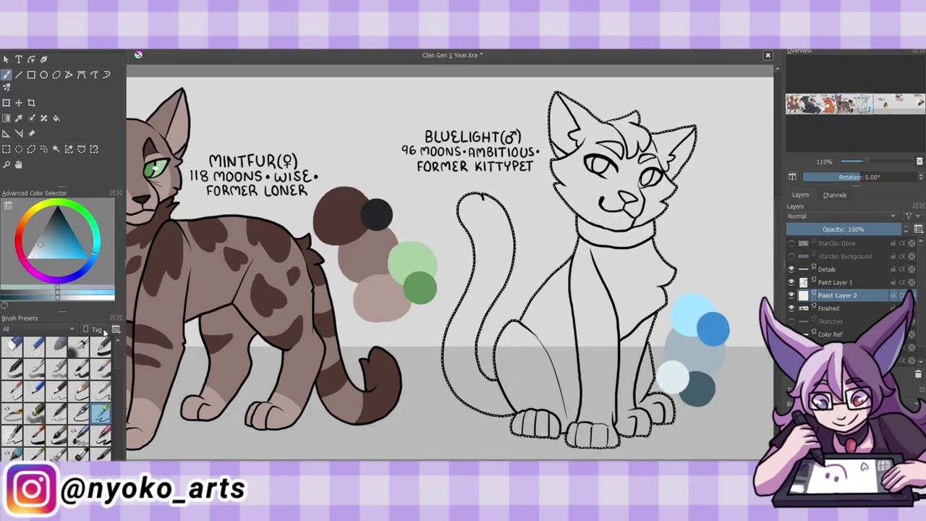
Fill Bluelight's silhouette with grey-blue on a new layer and paint dark blue stripes on his front legs, neck and back
left_click_drag(579, 130, 637, 218)
mouse_move(507, 290)
left_mouse_down()
mouse_move(564, 406)
mouse_move(614, 402)
left_mouse_up()
key("b")
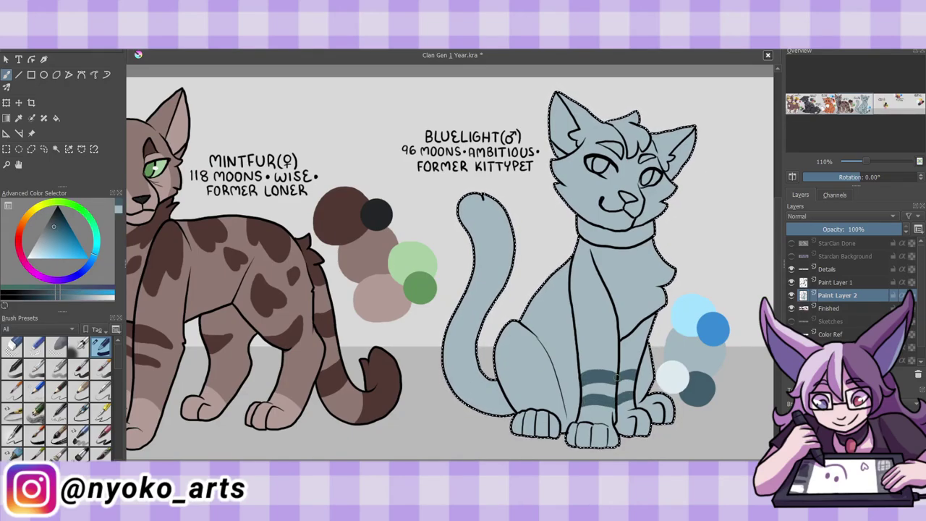
left_click(101, 412)
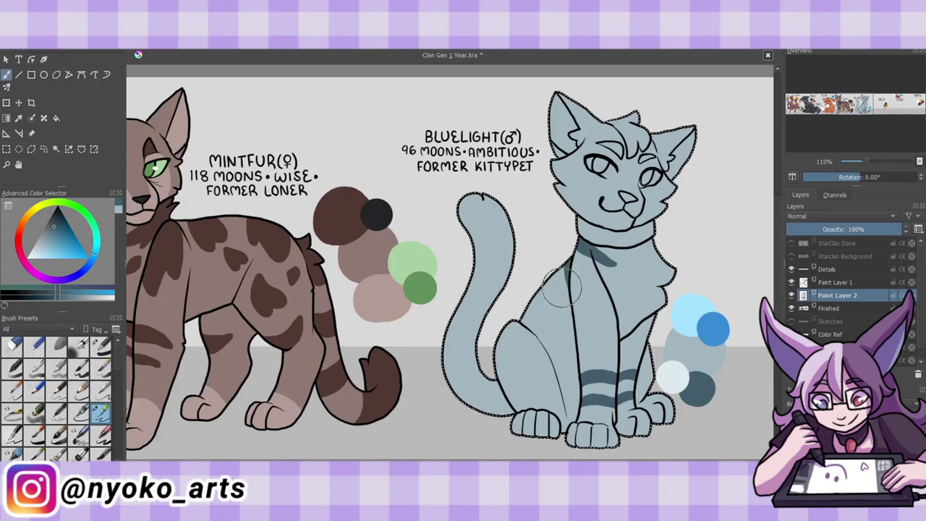
left_click(555, 266, "ctrl")
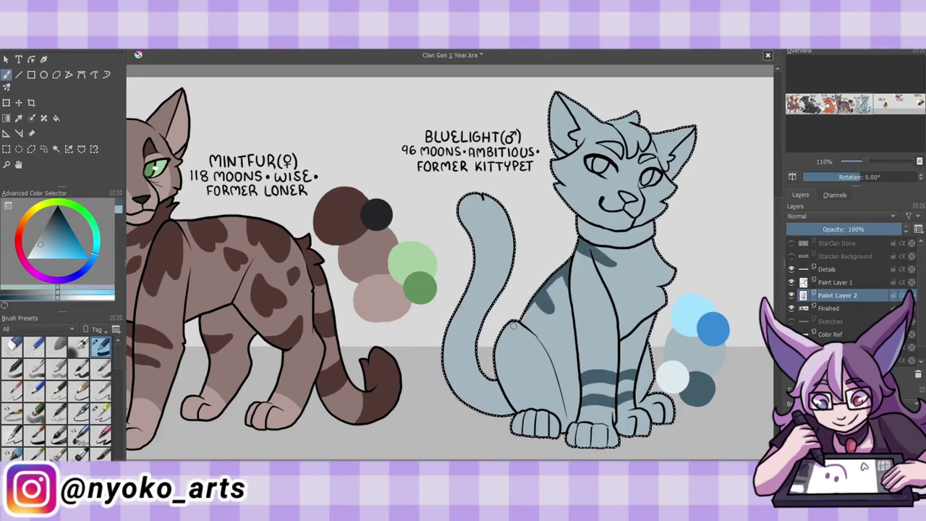
left_click(698, 391, "ctrl")
Paint Bluelight's cheek stripes, hair tuft, eyebrows, tail bands and tail tip dark blue
left_click_drag(555, 176, 590, 186)
left_click_drag(676, 181, 654, 194)
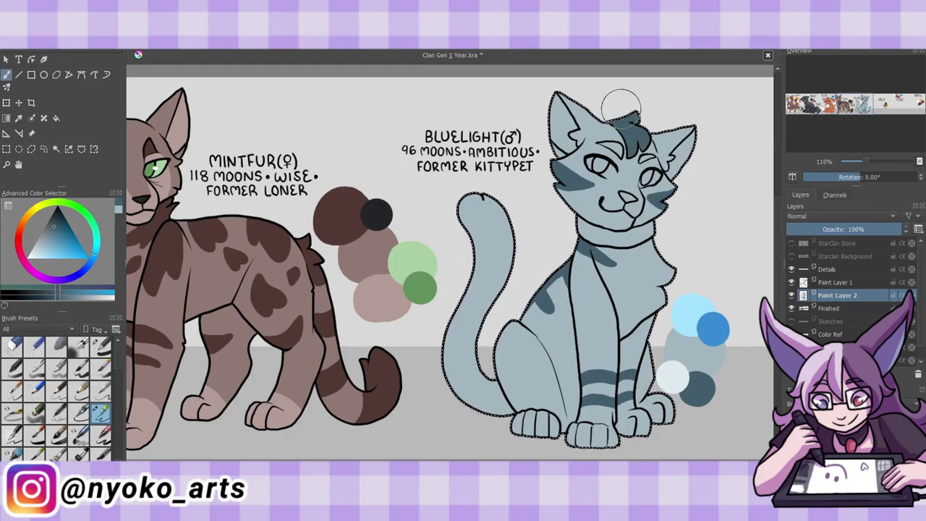
left_click_drag(643, 161, 669, 138)
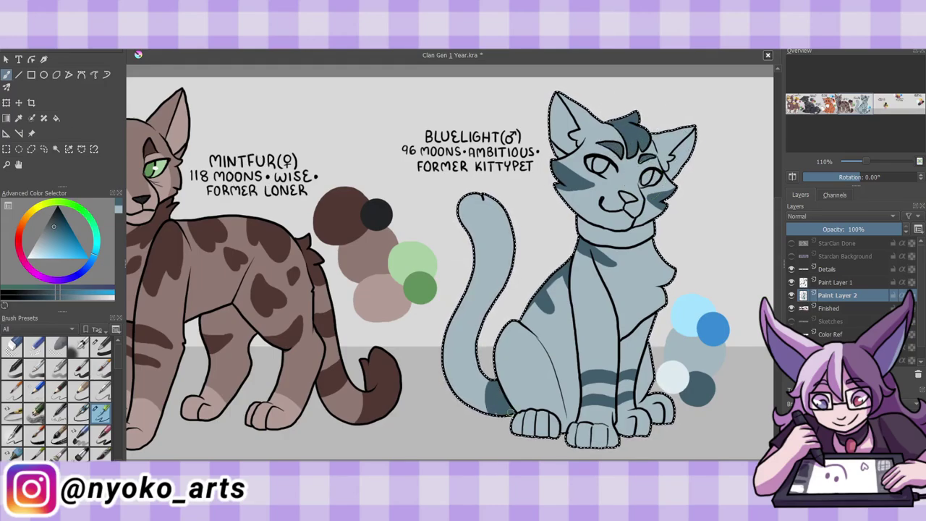
left_click_drag(462, 246, 512, 237)
left_click_drag(464, 278, 509, 269)
left_click_drag(458, 311, 495, 302)
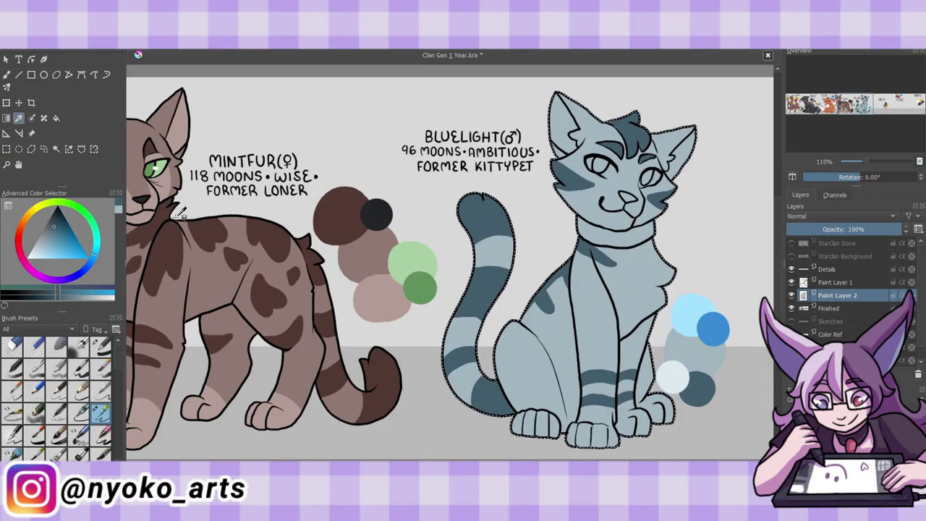
Paint Bluelight's chest, paws and inner haunch pale bluish white, sampling the color from his palette
left_click(673, 376, "ctrl")
left_click_drag(611, 249, 622, 318)
left_click_drag(586, 408, 633, 418)
left_click(755, 372, "ctrl")
left_click(673, 377, "ctrl")
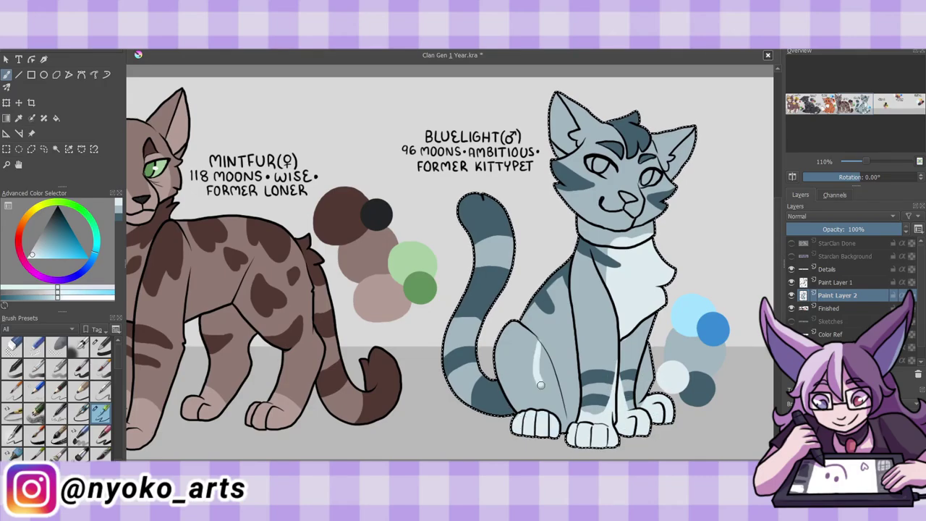
Color the whites of Bluelight's eyes light blue and fill his inner ears with pale bluish white
left_click(691, 315, "ctrl")
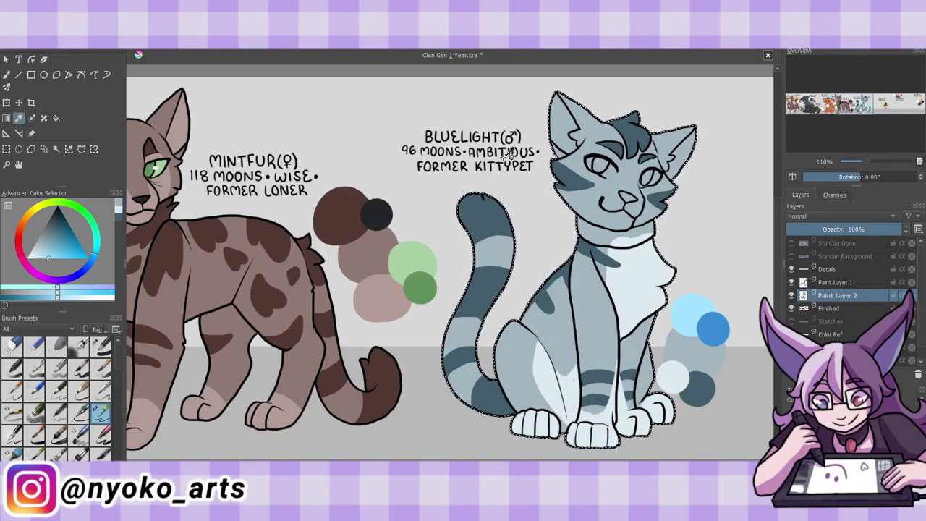
left_click_drag(592, 162, 602, 167)
left_click(673, 376, "ctrl")
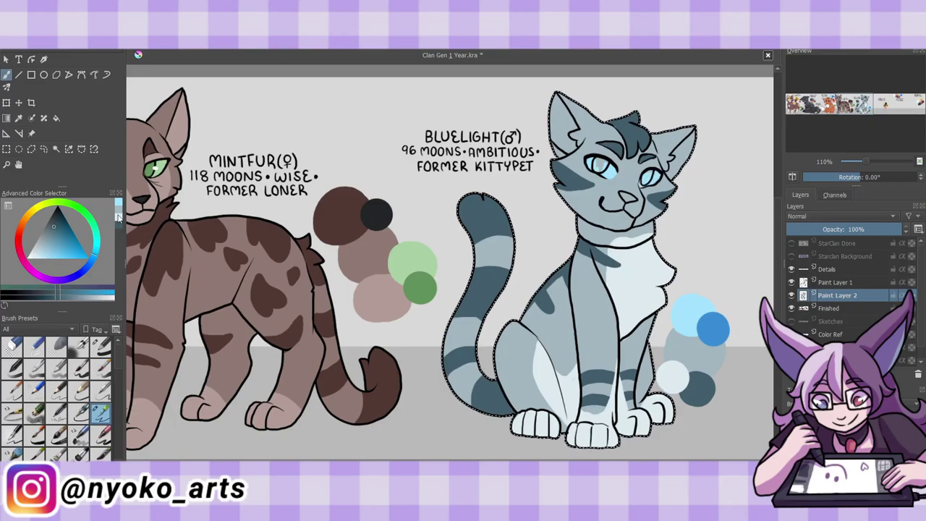
mouse_move(568, 132)
left_mouse_down()
mouse_move(607, 171)
mouse_move(656, 178)
left_mouse_up()
Paint Bluelight's irises and collar bright blue, and color his nose dark
left_click(713, 330, "ctrl")
left_click_drag(583, 228, 655, 233)
left_click(615, 247, "ctrl")
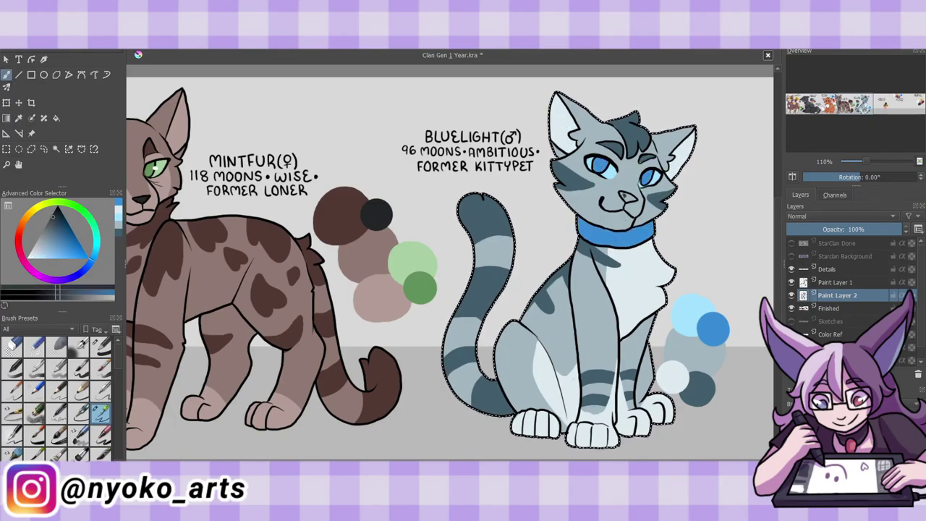
Deselect and merge Bluelight's layers into the Finished layer, then add white highlights to both eyes and hide the Color Ref layer
key("ctrl+shift+a")
key("ctrl+e")
key("ctrl+e")
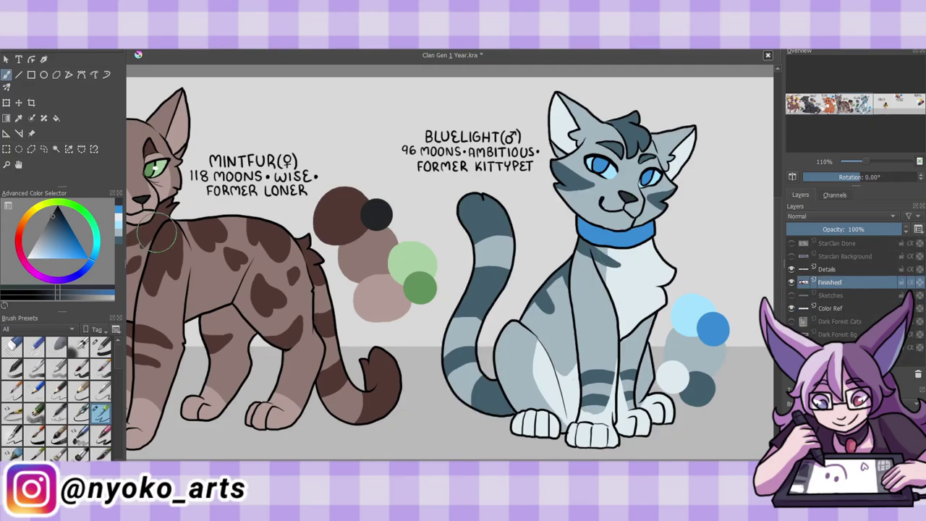
left_click(603, 166)
left_click(651, 176)
left_click(791, 308)
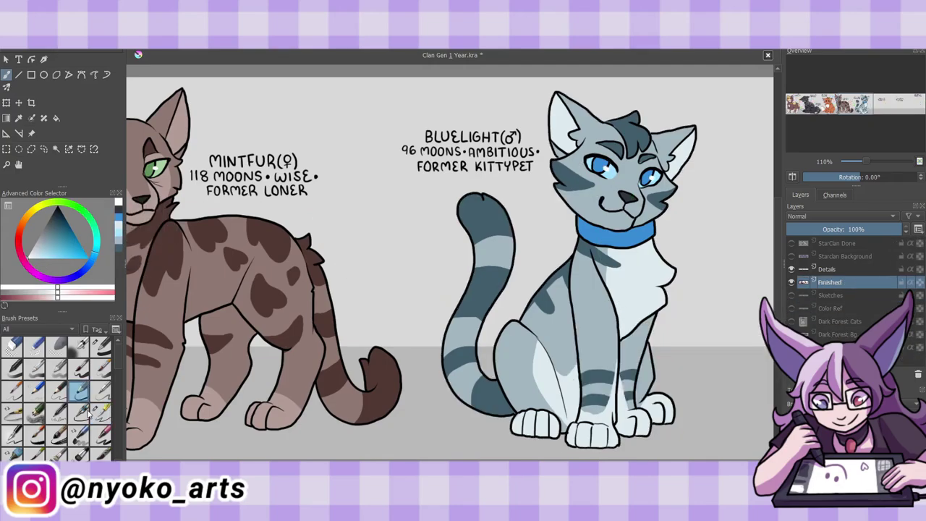
Show the Sketches layer and ink Cinderpetal's furry head outline, brow spots, nose and mouth
left_click(792, 295)
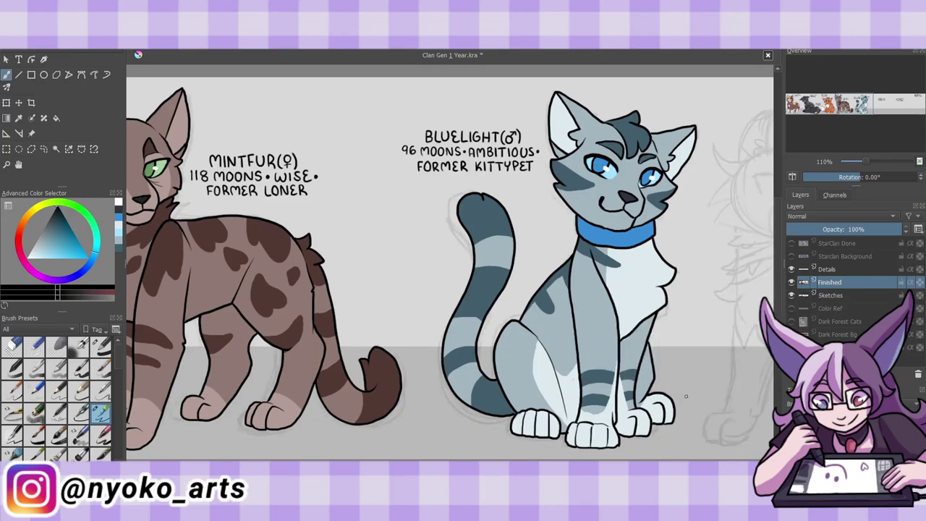
left_click_drag(723, 217, 403, 217)
left_click_drag(402, 155, 443, 161)
mouse_move(402, 173)
left_mouse_down()
mouse_move(442, 230)
mouse_move(495, 232)
left_mouse_up()
mouse_move(482, 222)
left_mouse_down()
mouse_move(495, 230)
mouse_move(478, 235)
mouse_move(490, 200)
left_mouse_up()
key("ctrl+z")
left_click_drag(468, 160, 498, 183)
mouse_move(463, 144)
left_mouse_down()
mouse_move(530, 206)
mouse_move(491, 245)
left_mouse_up()
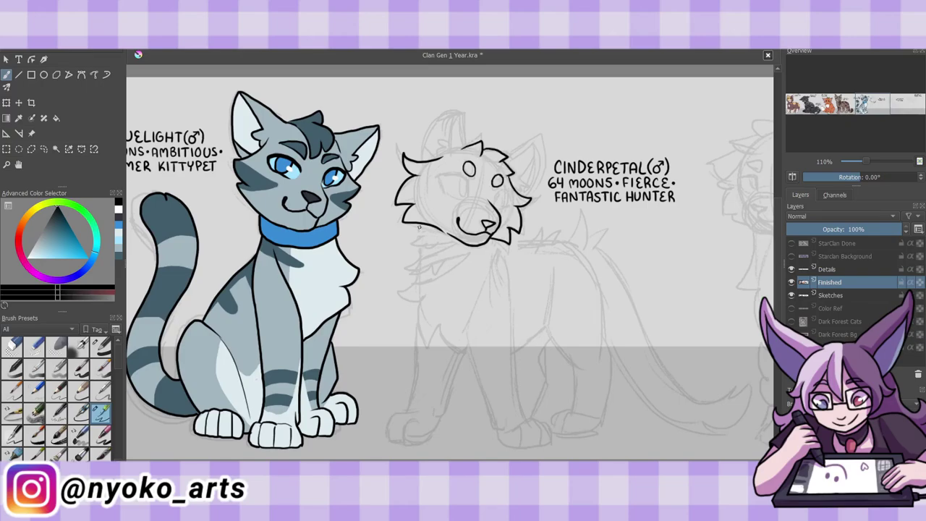
Ink Cinderpetal's neck and chest fur with the neck scars, plus both front legs and paws
mouse_move(418, 226)
left_mouse_down()
mouse_move(406, 297)
mouse_move(466, 351)
left_mouse_up()
left_click_drag(486, 278, 469, 350)
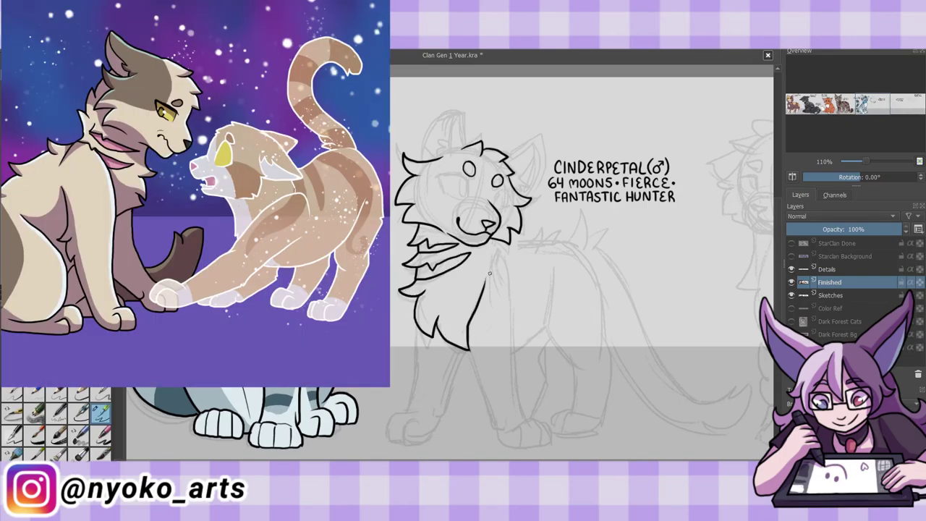
left_click_drag(489, 240, 498, 277)
left_click_drag(498, 246, 546, 438)
left_click_drag(437, 411, 404, 439)
left_click_drag(470, 352, 443, 416)
left_click_drag(418, 373, 387, 438)
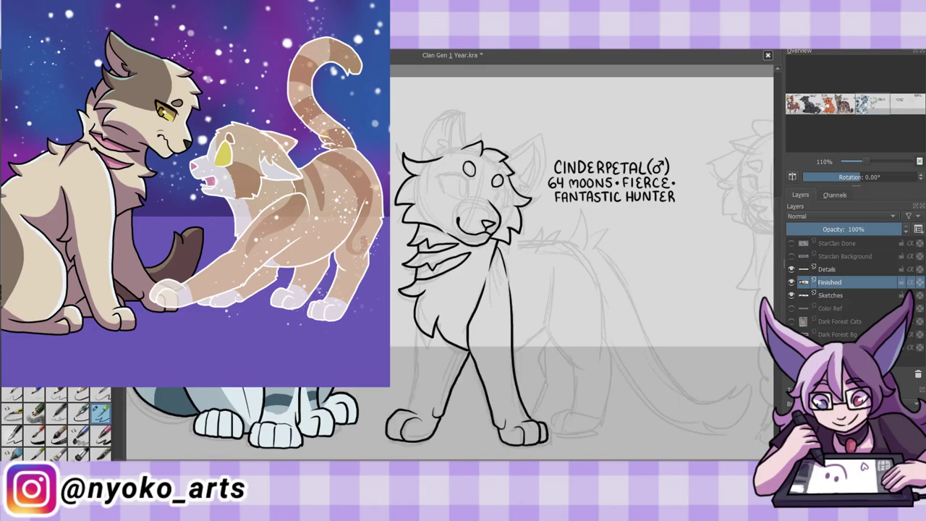
Ink Cinderpetal's ears, belly, hind legs and spiky back fur
left_click_drag(510, 145, 539, 194)
mouse_move(424, 158)
left_mouse_down()
mouse_move(466, 142)
mouse_move(543, 192)
mouse_move(526, 189)
left_mouse_up()
left_click_drag(551, 269, 553, 316)
left_click_drag(548, 329, 514, 351)
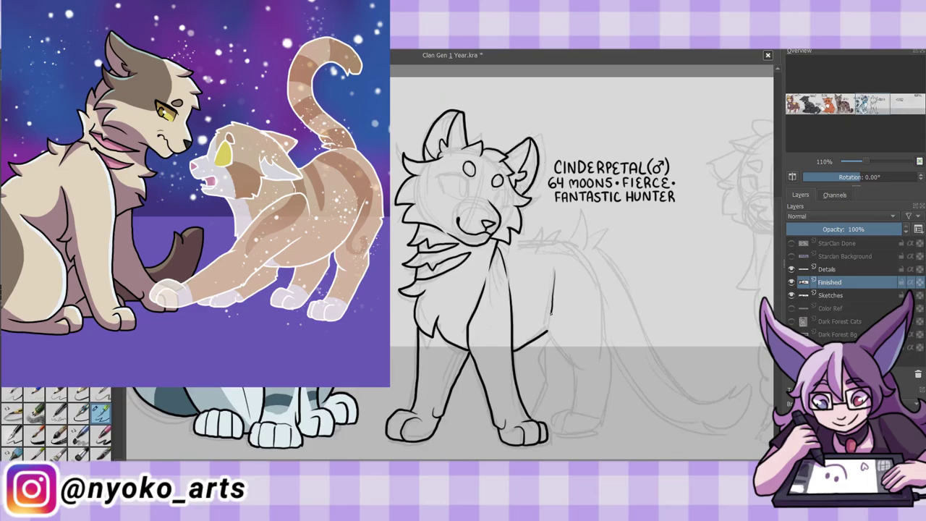
mouse_move(554, 338)
left_mouse_down()
mouse_move(612, 341)
mouse_move(532, 418)
left_mouse_up()
left_click_drag(584, 255, 608, 343)
left_click_drag(527, 243, 579, 235)
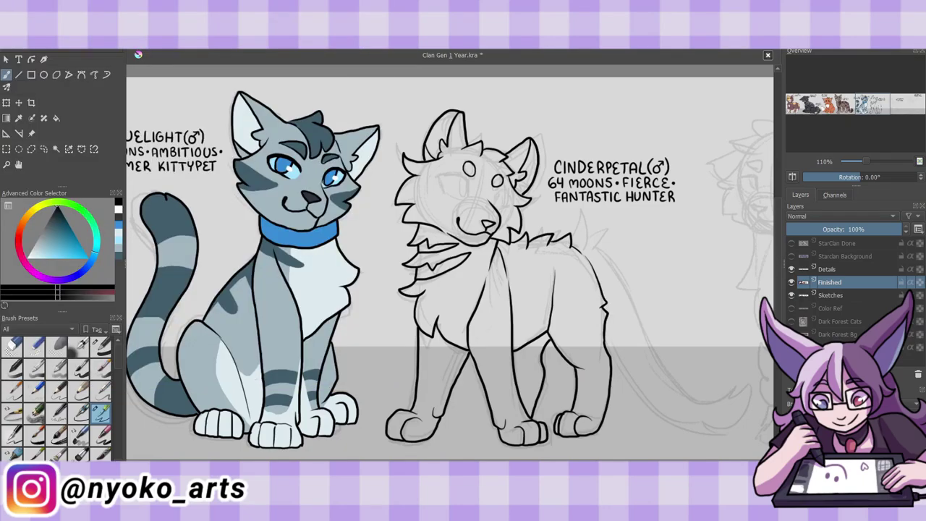
Ink Cinderpetal's eyes and his long tail with the fur tuft at its base
left_click_drag(438, 173, 470, 199)
left_click_drag(579, 235, 609, 245)
left_click_drag(609, 245, 724, 398)
mouse_move(724, 394)
left_mouse_down()
mouse_move(610, 350)
mouse_move(655, 421)
left_mouse_up()
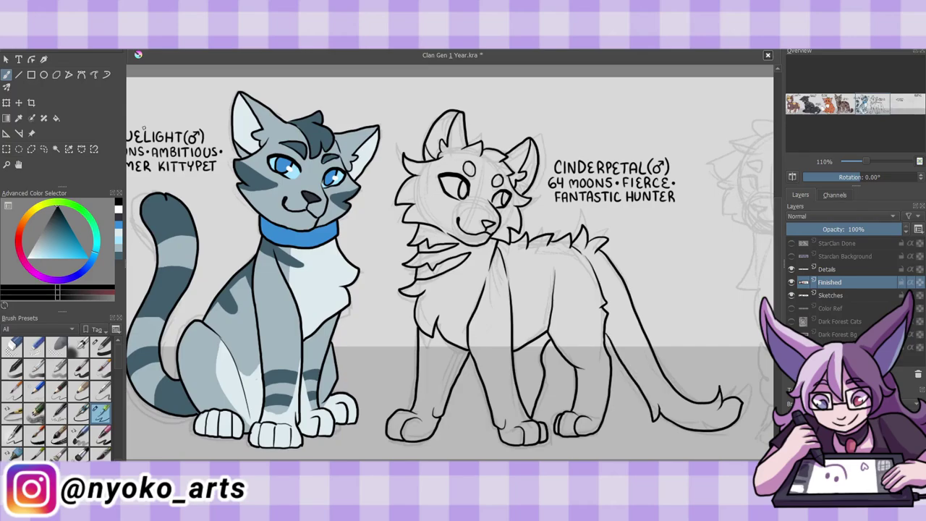
Show the color reference and fill Cinderpetal's silhouette with cream on a layer below the lineart
left_click(791, 308)
left_click_drag(449, 138, 507, 217)
left_click_drag(434, 239, 593, 333)
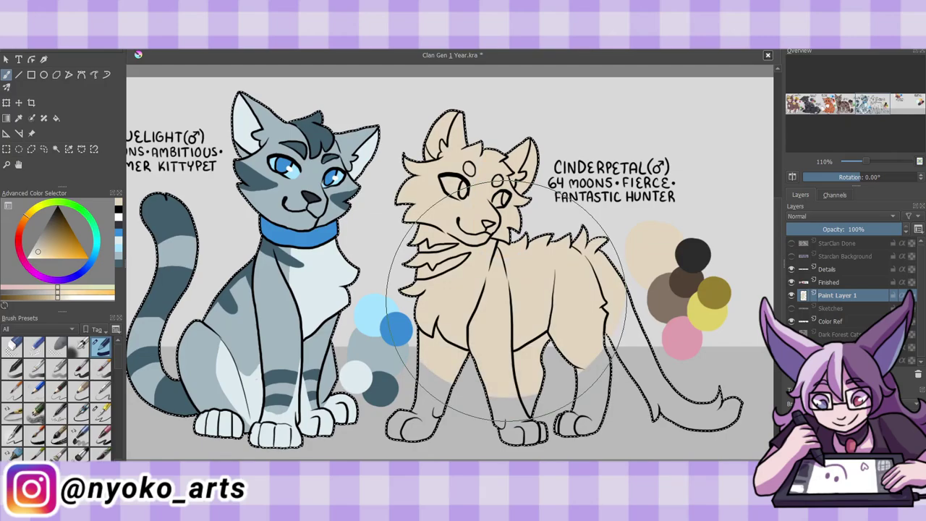
left_click_drag(507, 376, 724, 412)
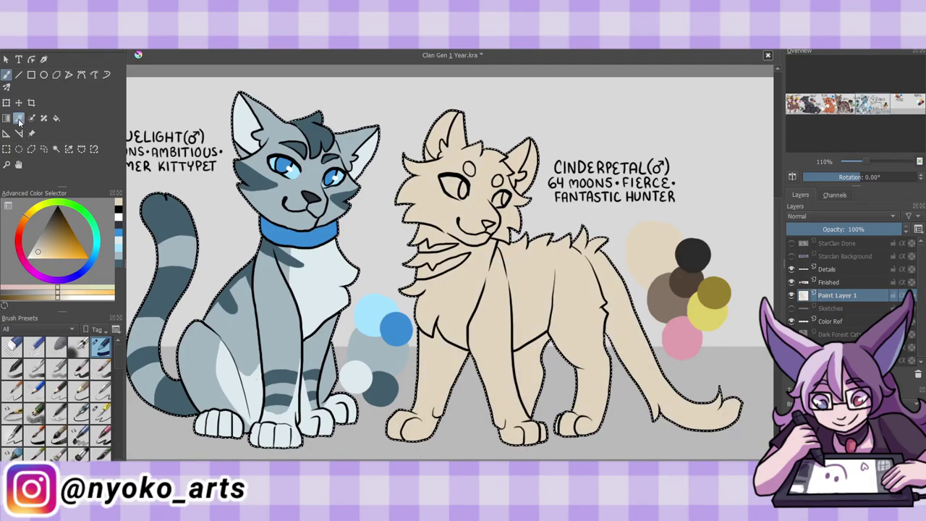
Paint grey-brown patches on Cinderpetal's ears, the sides of his face, his rump and his tail
left_click(19, 118)
left_click(661, 300)
left_click_drag(455, 114, 457, 174)
left_click_drag(402, 186, 449, 185)
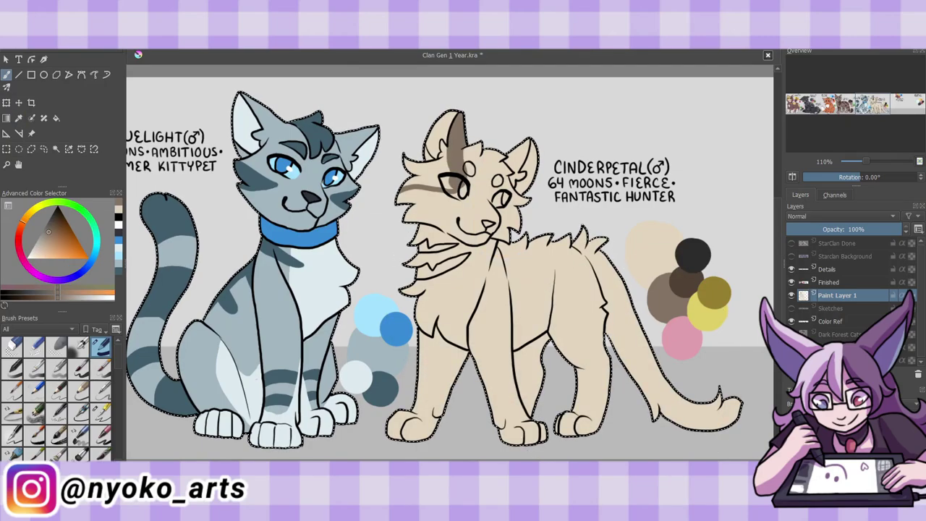
left_click_drag(405, 156, 445, 185)
left_click(101, 412)
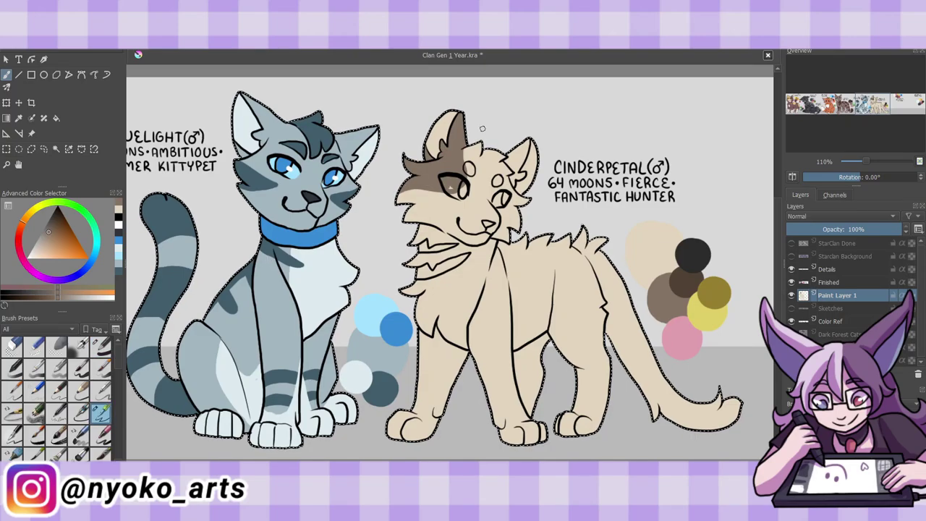
left_click(101, 346)
mouse_move(510, 215)
left_mouse_down()
mouse_move(515, 167)
mouse_move(694, 405)
mouse_move(556, 240)
left_mouse_up()
Paint Cinderpetal's brow spots dark brown and fill his neck scars with pink
key("p")
left_click(492, 206)
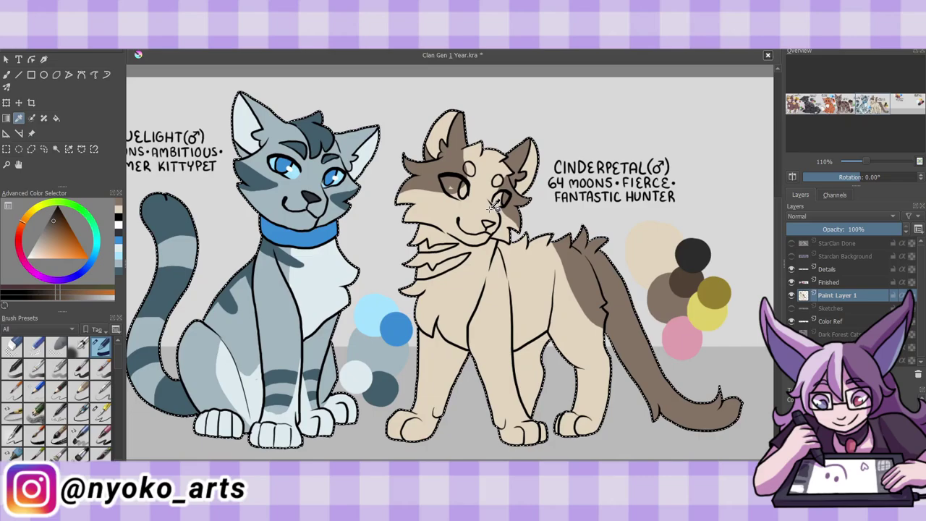
key("b")
left_click_drag(467, 168, 500, 180)
left_click(102, 412)
left_click(45, 250)
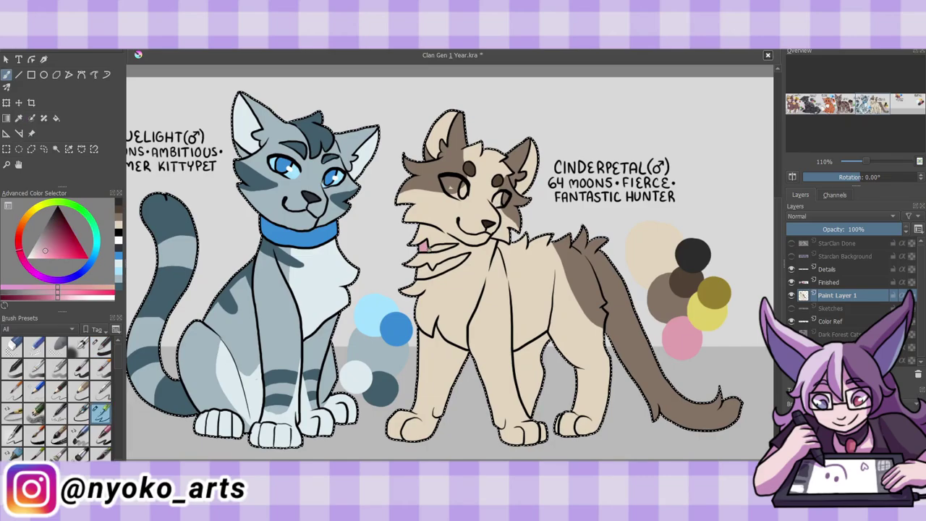
mouse_move(422, 247)
left_mouse_down()
mouse_move(469, 262)
mouse_move(424, 278)
left_mouse_up()
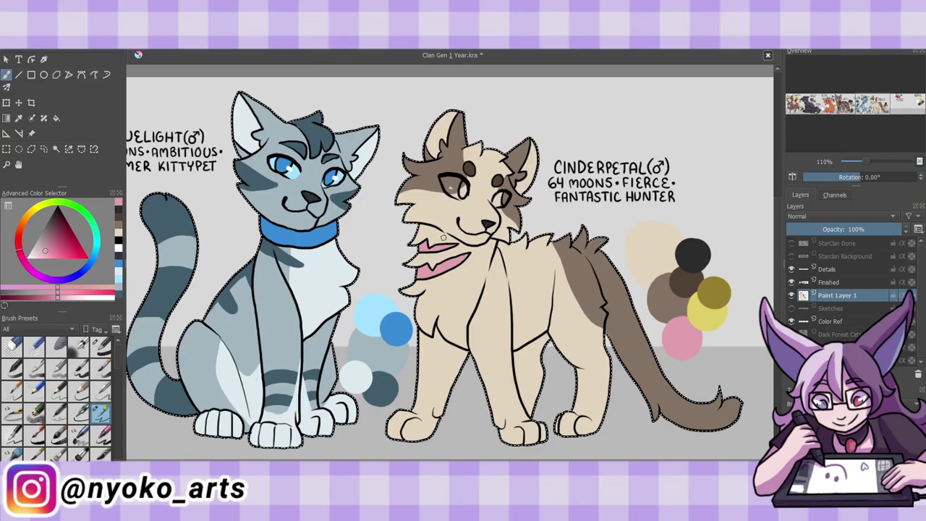
Color Cinderpetal's eyes yellow with olive irises and white highlights, and merge his coloring with the lineart
key("p")
left_click(704, 287)
key("b")
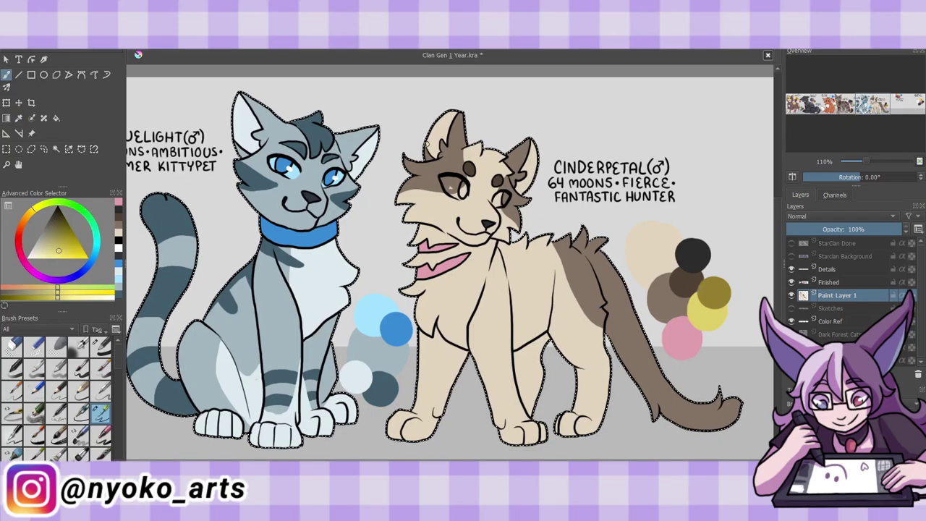
left_click(101, 346)
left_click_drag(443, 185, 460, 190)
left_click_drag(495, 194, 506, 197)
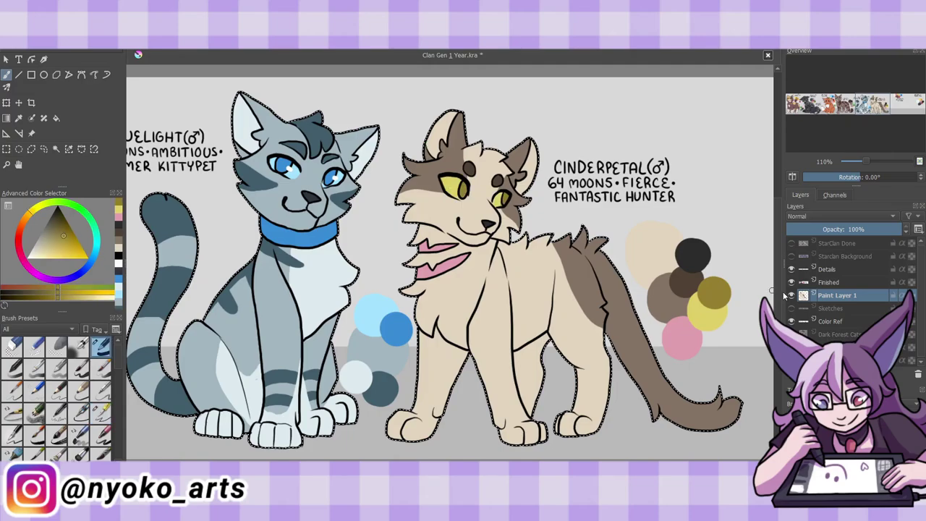
key("shift+Delete")
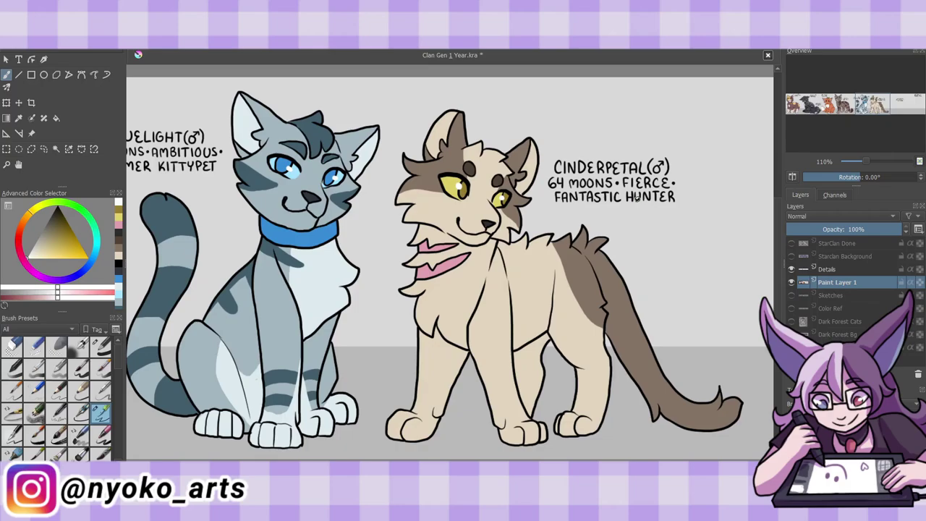
key("ctrl+z")
Ink Shrewpatch's head outline, nose, mouth, forehead fur and far ear on a new layer
left_click(139, 54)
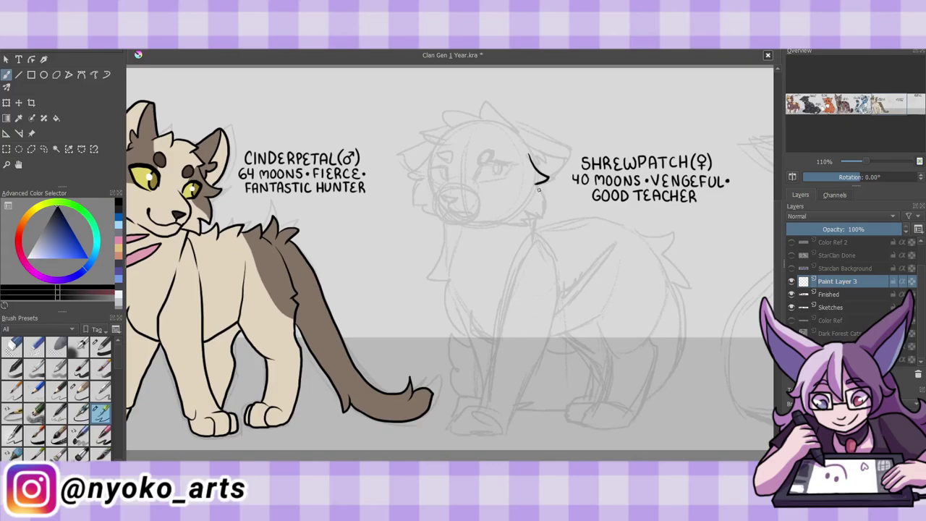
mouse_move(529, 155)
left_mouse_down()
mouse_move(541, 218)
mouse_move(532, 218)
left_mouse_up()
mouse_move(441, 182)
left_mouse_down()
mouse_move(476, 211)
mouse_move(457, 202)
mouse_move(499, 221)
left_mouse_up()
mouse_move(437, 143)
left_mouse_down()
mouse_move(418, 205)
mouse_move(442, 220)
left_mouse_up()
mouse_move(485, 107)
left_mouse_down()
mouse_move(521, 137)
mouse_move(454, 123)
left_mouse_up()
left_click_drag(456, 121, 421, 165)
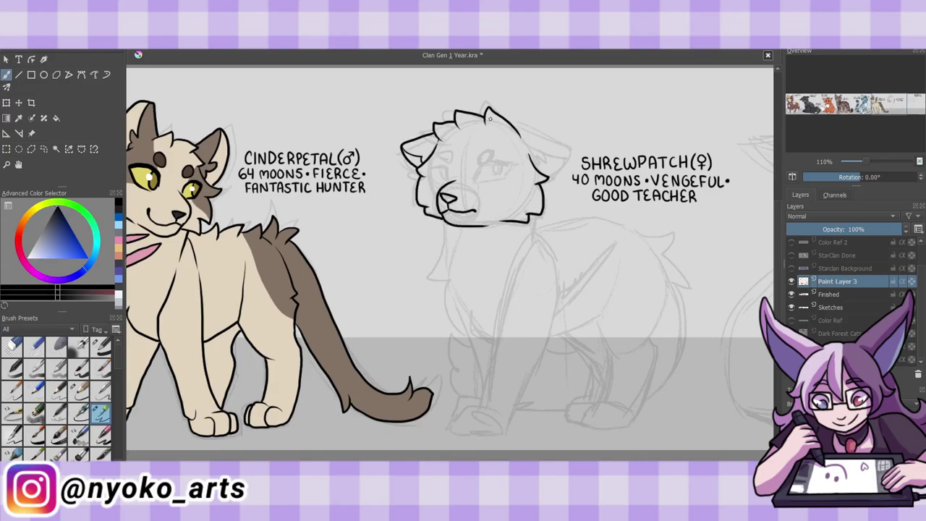
Ink Shrewpatch's near folded ear, both eyes and her eyebrows
mouse_move(519, 136)
left_mouse_down()
mouse_move(548, 173)
mouse_move(557, 155)
left_mouse_up()
mouse_move(428, 166)
left_mouse_down()
mouse_move(449, 168)
mouse_move(446, 181)
left_mouse_up()
mouse_move(474, 171)
left_mouse_down()
mouse_move(508, 164)
mouse_move(508, 181)
mouse_move(499, 175)
left_mouse_up()
left_click_drag(483, 154, 493, 150)
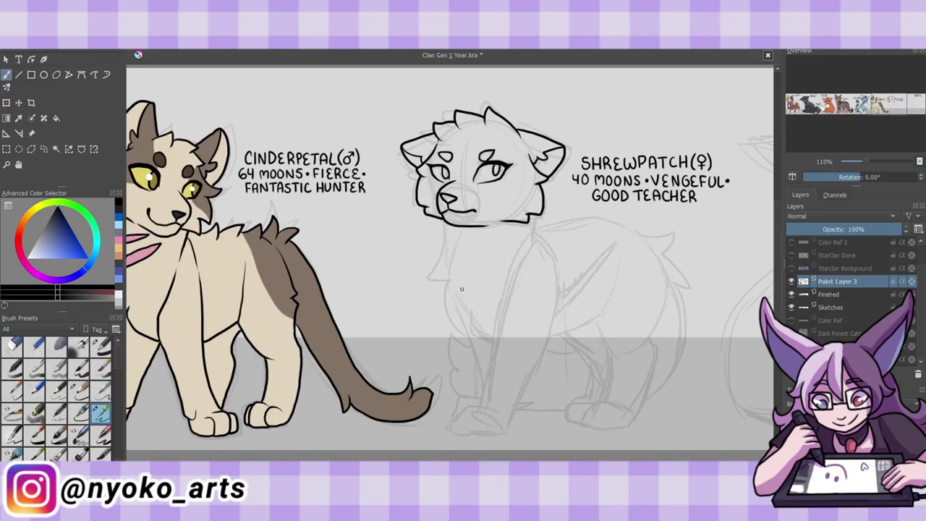
Ink Shrewpatch's neck and chest fur, front legs and front paws
left_click_drag(434, 226, 463, 319)
left_click_drag(537, 369, 479, 437)
left_click_drag(555, 304, 539, 368)
left_click_drag(485, 410, 455, 433)
left_click_drag(496, 318, 477, 406)
mouse_move(495, 323)
left_mouse_down()
mouse_move(535, 233)
mouse_move(463, 414)
left_mouse_up()
Ink Shrewpatch's belly, hind legs with paws, and back line
mouse_move(552, 268)
left_mouse_down()
mouse_move(619, 343)
mouse_move(623, 359)
left_mouse_up()
mouse_move(648, 263)
left_mouse_down()
mouse_move(664, 353)
mouse_move(605, 426)
left_mouse_up()
mouse_move(609, 401)
left_mouse_down()
mouse_move(588, 418)
mouse_move(594, 404)
left_mouse_up()
left_click_drag(614, 355, 602, 402)
left_click_drag(568, 335, 591, 419)
left_click_drag(657, 257, 536, 228)
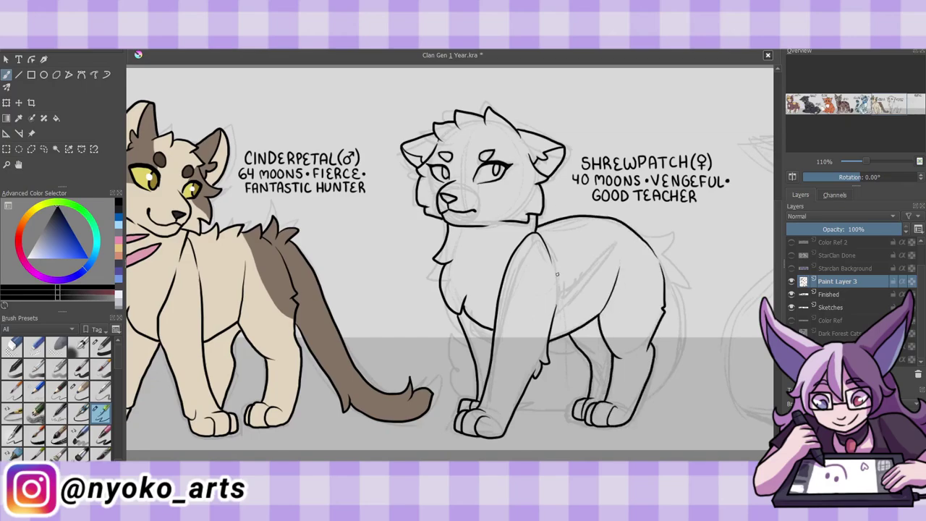
Ink the jagged scar on Shrewpatch's flank and her tail curling around behind her legs
left_click_drag(557, 273, 577, 294)
mouse_move(612, 249)
left_mouse_down()
mouse_move(557, 304)
mouse_move(663, 226)
mouse_move(652, 403)
left_mouse_up()
left_click_drag(548, 353, 579, 351)
left_click_drag(453, 333, 464, 396)
left_click_drag(517, 409, 566, 407)
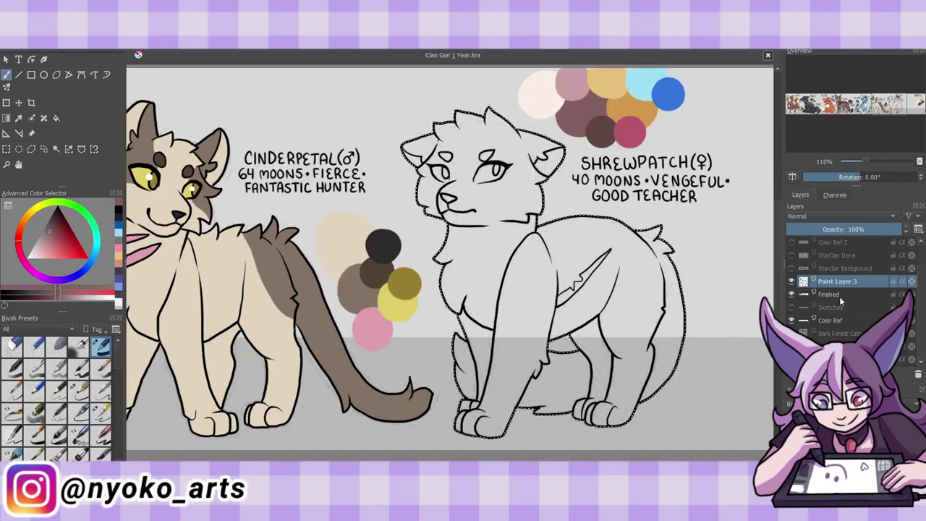
Fill Shrewpatch's silhouette with mauve-brown, then paint her shoulder, chest patch and near front leg orange on a new layer
mouse_move(470, 159)
left_mouse_down()
mouse_move(550, 290)
mouse_move(637, 325)
mouse_move(633, 271)
left_mouse_up()
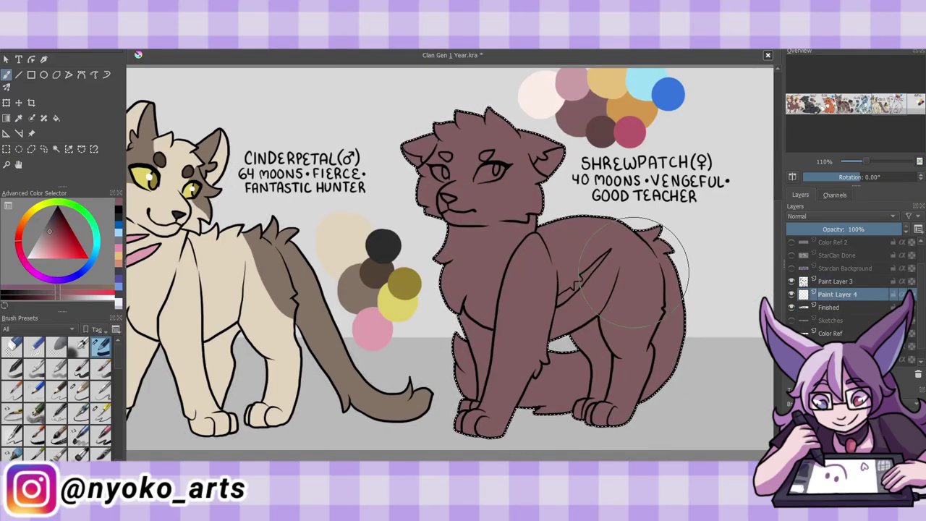
key("Insert")
left_click(626, 113, "ctrl")
left_click(101, 413)
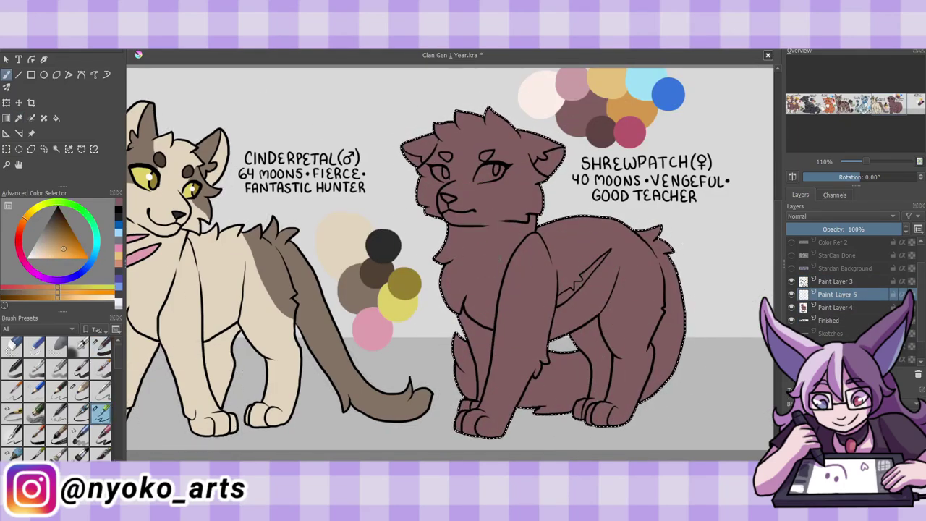
left_click_drag(528, 235, 494, 296)
mouse_move(499, 238)
left_mouse_down()
mouse_move(535, 253)
mouse_move(506, 308)
left_mouse_up()
mouse_move(539, 235)
left_mouse_down()
mouse_move(553, 286)
mouse_move(506, 304)
left_mouse_up()
mouse_move(546, 344)
left_mouse_down()
mouse_move(535, 372)
mouse_move(485, 416)
left_mouse_up()
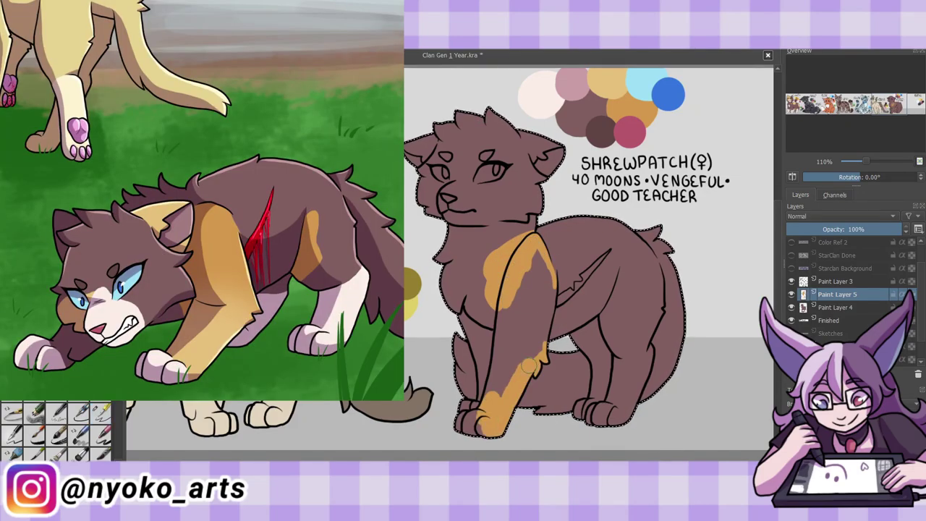
mouse_move(527, 365)
left_mouse_down()
mouse_move(499, 326)
mouse_move(535, 289)
mouse_move(542, 261)
left_mouse_up()
key("Insert")
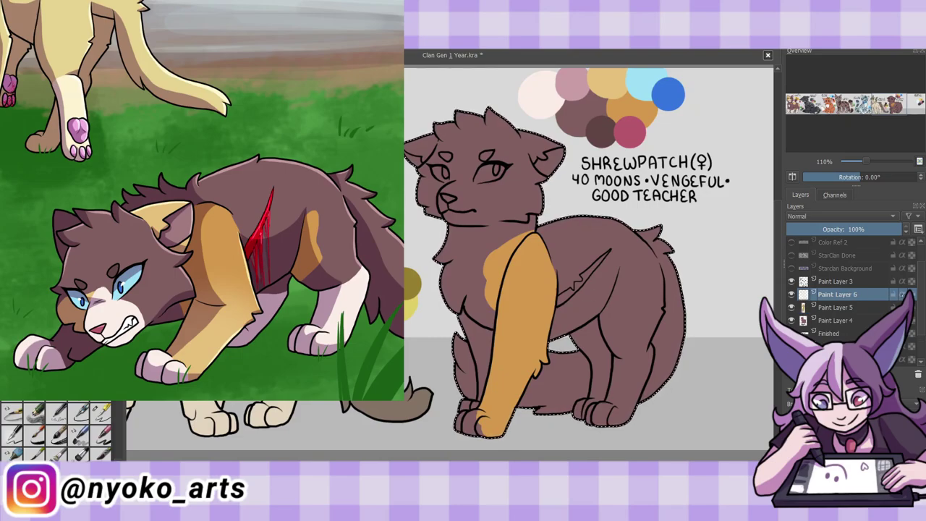
left_click_drag(600, 412, 519, 431)
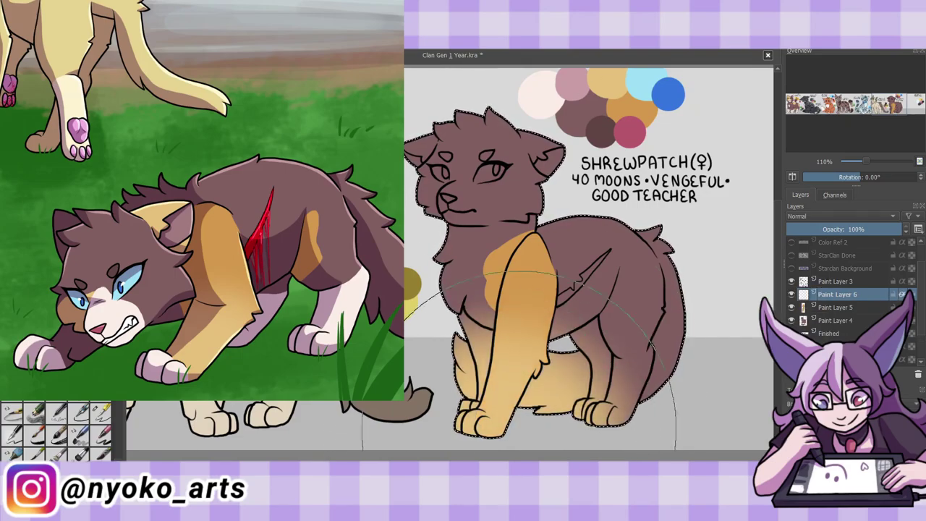
key("ctrl+z")
key("ctrl+z")
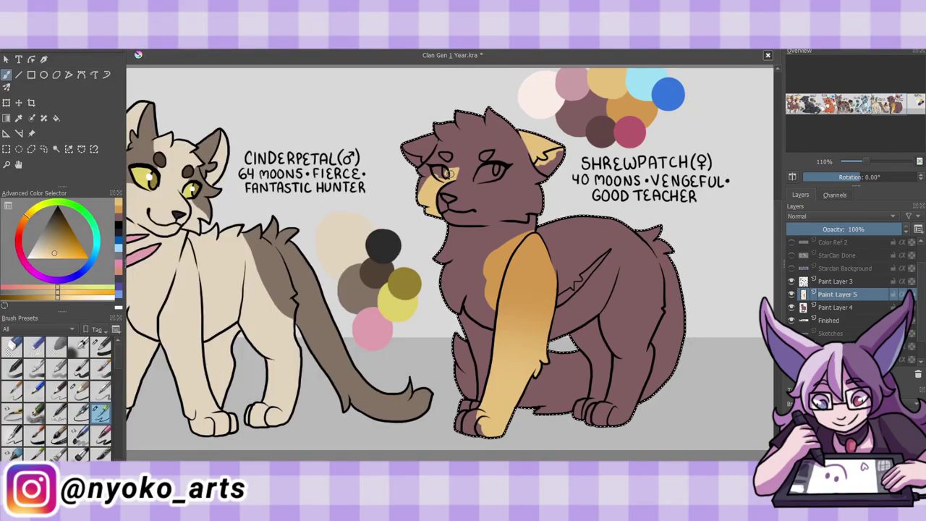
Paint an orange patch on the front edge of Shrewpatch's thigh, using the orange from her palette
left_click(631, 112, "ctrl")
left_click_drag(615, 289, 618, 326)
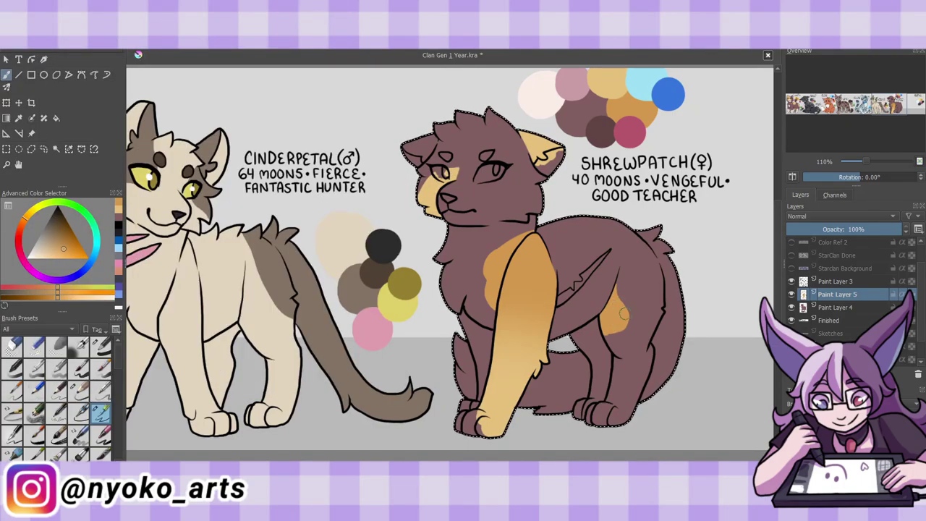
left_click(12, 346)
key("slash")
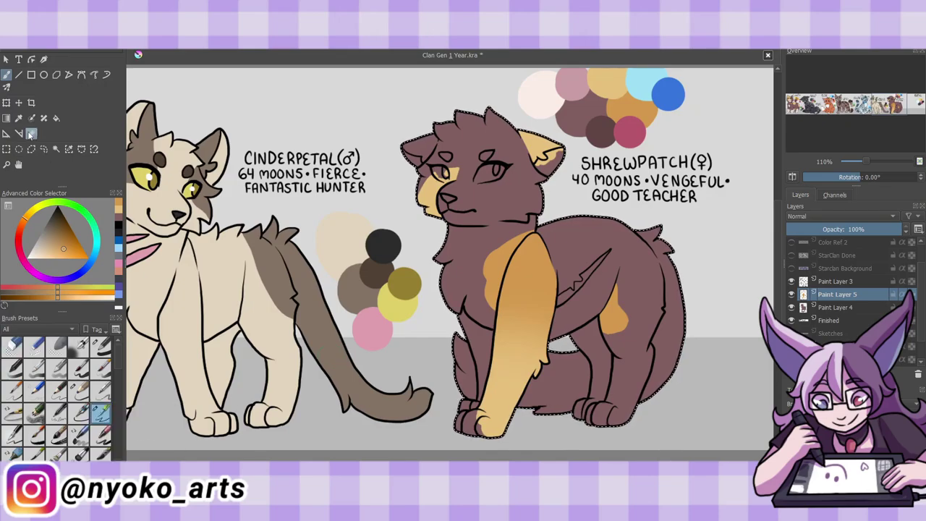
Paint Shrewpatch's muzzle, lower chest patch and paws pinkish white, and extend the orange chest patch above it
left_click(539, 94, "ctrl")
left_click_drag(463, 169, 482, 210)
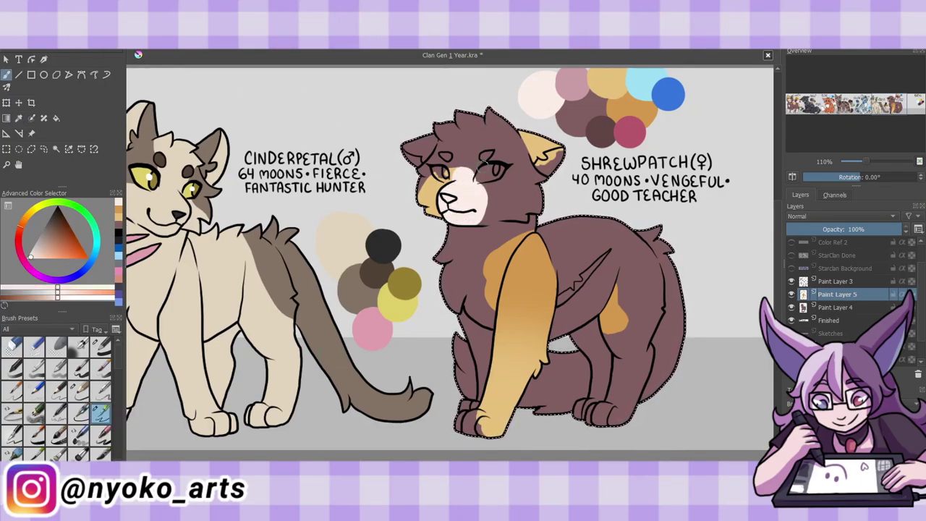
left_click(489, 310, "ctrl")
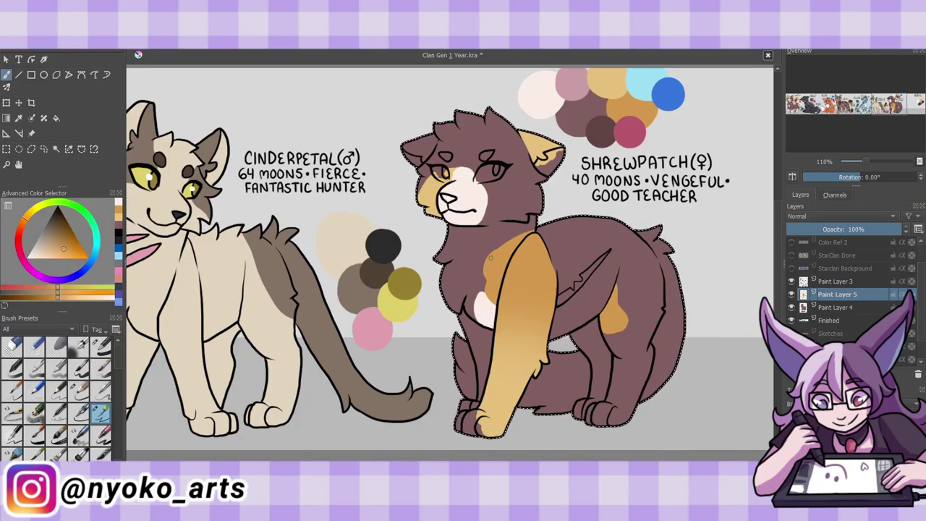
left_click_drag(489, 257, 490, 304)
left_click(478, 316, "ctrl")
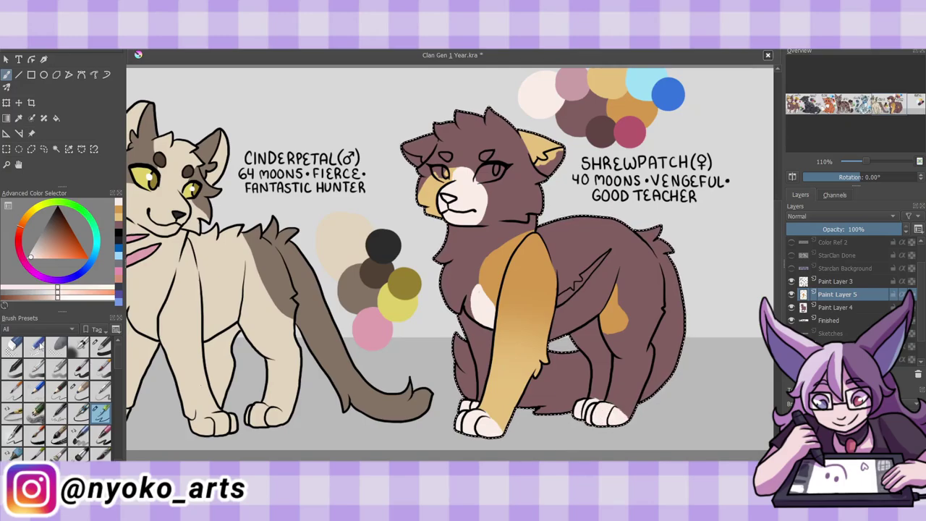
Color Shrewpatch's nose magenta and her inner ears and flank scar dusty pink
left_click(483, 157, "ctrl")
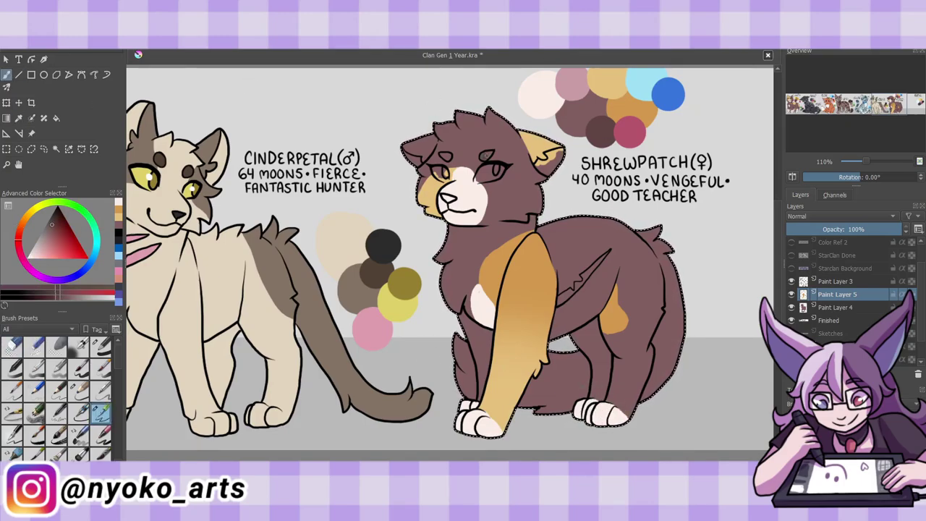
left_click(461, 191, "ctrl")
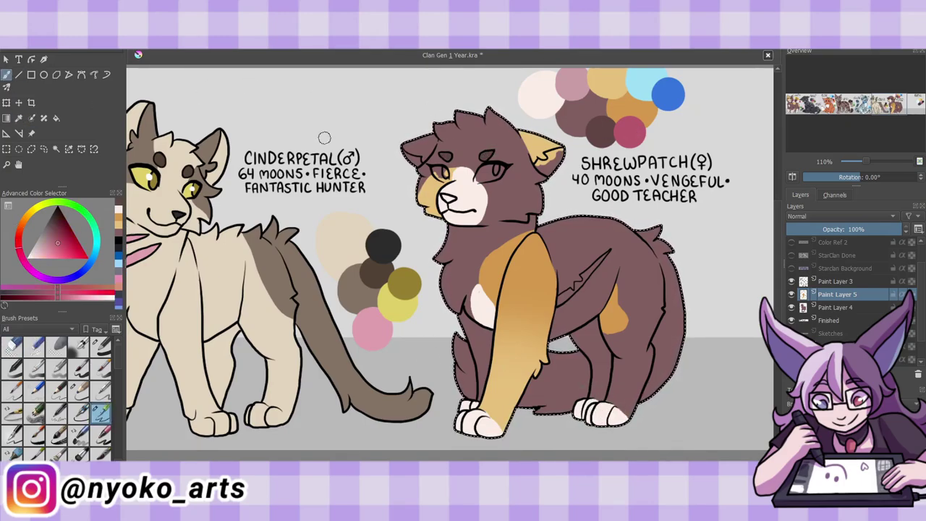
left_click(463, 194, "ctrl")
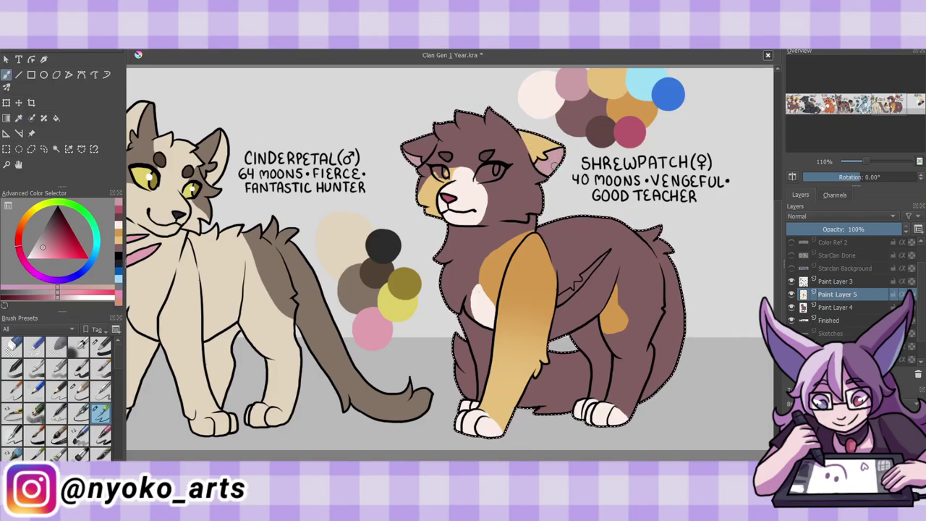
mouse_move(572, 290)
left_mouse_down()
mouse_move(561, 302)
mouse_move(608, 253)
left_mouse_up()
Color Shrewpatch's eyes light blue with darker blue irises sampled from her palette
left_click(669, 101, "ctrl")
left_click_drag(476, 168, 504, 178)
left_click_drag(434, 169, 465, 186)
left_click(20, 117)
left_click(667, 94)
key("b")
left_click_drag(495, 166, 504, 172)
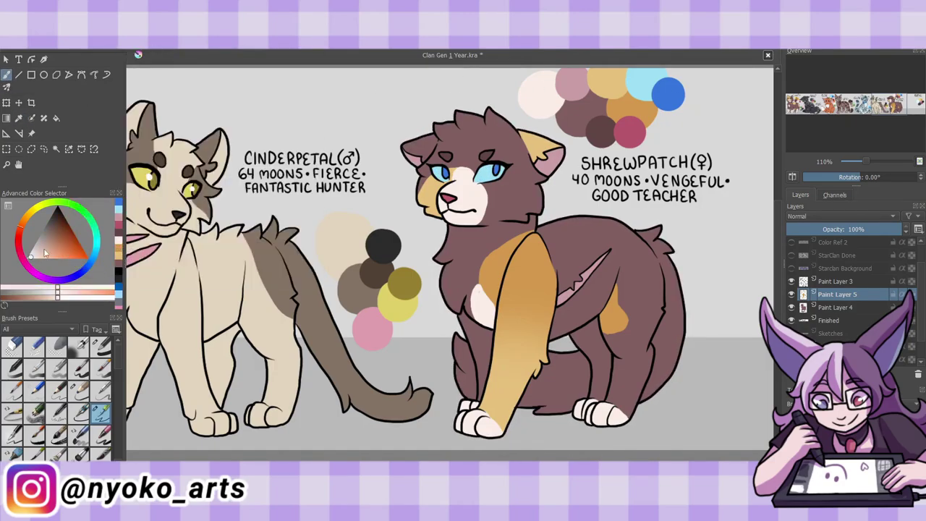
Clear the selection, merge Shrewpatch's line and color layers into the Finished layer, and save the document
key("Page_Up")
key("ctrl+shift+a")
key("ctrl+e")
key("ctrl+e")
key("ctrl+e")
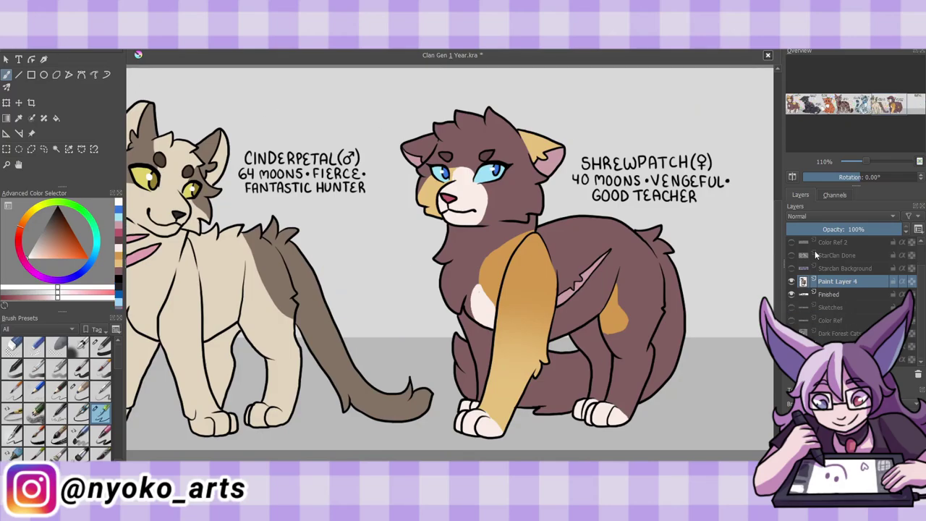
key("ctrl+s")
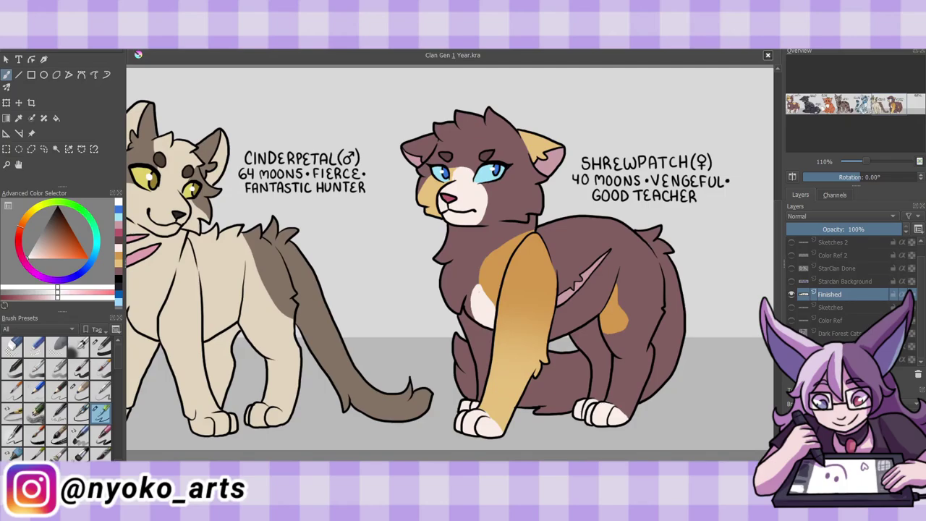
Add a new paint layer and ink the outline of Hopwhisker's head, cheek fur and muzzle over the sketch
left_click(788, 388)
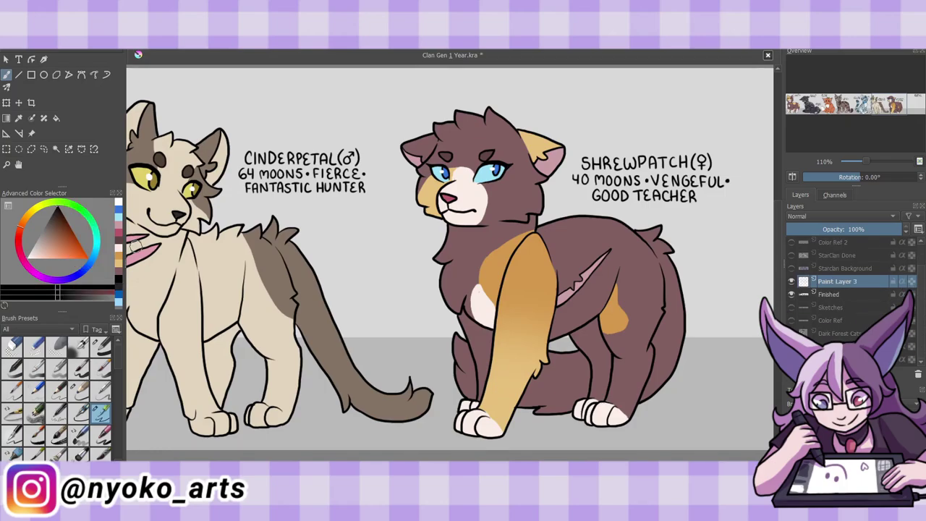
left_click_drag(651, 289, 352, 290)
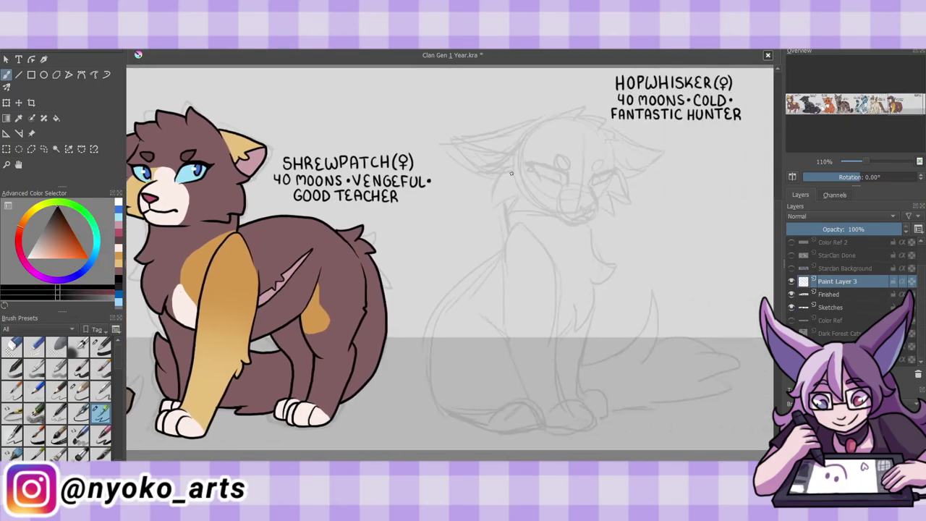
mouse_move(523, 139)
left_mouse_down()
mouse_move(499, 177)
mouse_move(536, 212)
mouse_move(590, 227)
left_mouse_up()
key("ctrl+z")
mouse_move(579, 206)
left_mouse_down()
mouse_move(585, 217)
mouse_move(591, 183)
left_mouse_up()
left_click_drag(613, 151, 636, 187)
left_click_drag(596, 218, 629, 185)
Ink Hopwhisker's ears, brow spots and narrowed eyes
mouse_move(544, 119)
left_mouse_down()
mouse_move(616, 145)
mouse_move(455, 139)
mouse_move(499, 154)
left_mouse_up()
left_click_drag(494, 149, 509, 156)
left_click_drag(454, 139, 494, 173)
mouse_move(605, 125)
left_mouse_down()
mouse_move(658, 151)
mouse_move(631, 173)
left_mouse_up()
mouse_move(542, 163)
left_mouse_down()
mouse_move(564, 182)
mouse_move(546, 166)
left_mouse_up()
mouse_move(532, 164)
left_mouse_down()
mouse_move(550, 186)
mouse_move(562, 165)
mouse_move(594, 167)
mouse_move(592, 180)
mouse_move(636, 156)
mouse_move(609, 177)
left_mouse_up()
Ink Hopwhisker's neck, chest fur and both front legs with their paws
mouse_move(592, 219)
left_mouse_down()
mouse_move(582, 322)
mouse_move(556, 345)
left_mouse_up()
mouse_move(503, 272)
left_mouse_down()
mouse_move(571, 433)
mouse_move(592, 428)
left_mouse_up()
left_click_drag(554, 279, 576, 406)
mouse_move(505, 227)
left_mouse_down()
mouse_move(558, 282)
mouse_move(499, 243)
left_mouse_up()
mouse_move(580, 311)
left_mouse_down()
mouse_move(592, 394)
mouse_move(607, 419)
left_mouse_up()
mouse_move(506, 243)
left_mouse_down()
mouse_move(470, 427)
mouse_move(514, 418)
left_mouse_up()
Ink Hopwhisker's hind paw, haunch and the fluffy tail stretched out behind her
left_click_drag(503, 430, 543, 406)
left_click_drag(521, 411, 529, 395)
left_click_drag(446, 407, 505, 415)
left_click_drag(474, 307, 503, 335)
left_click_drag(605, 358, 700, 318)
left_click_drag(699, 330, 735, 390)
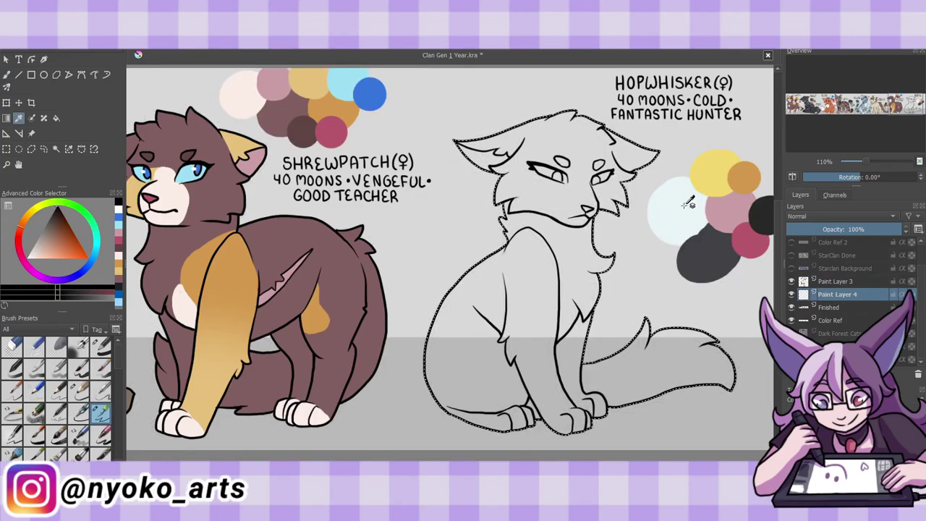
Fill Hopwhisker's silhouette with the icy white from her palette on a layer beneath the lines
left_click_drag(553, 123, 683, 341)
left_click(49, 218)
left_click(101, 412)
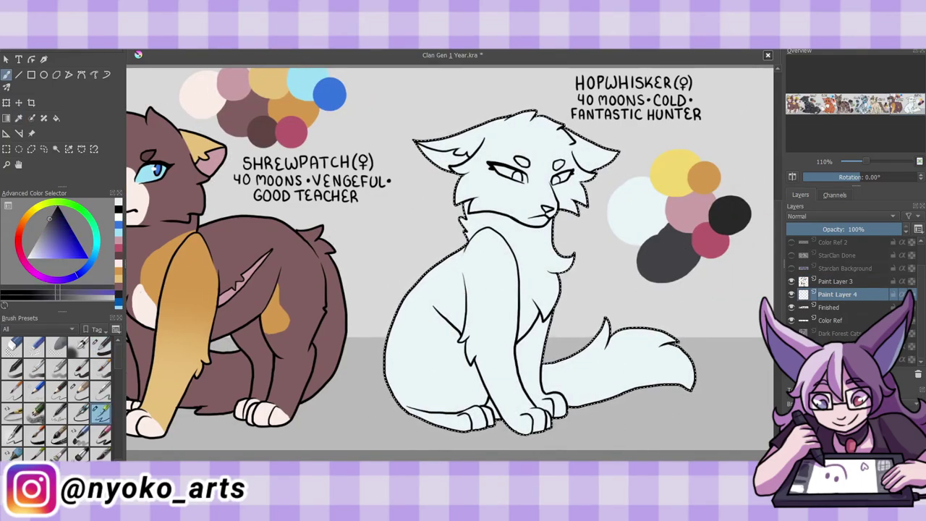
Paint Hopwhisker's ears and upper head charcoal gray, leaving a white blaze, muzzle and cheeks
key("slash")
left_click_drag(430, 145, 460, 152)
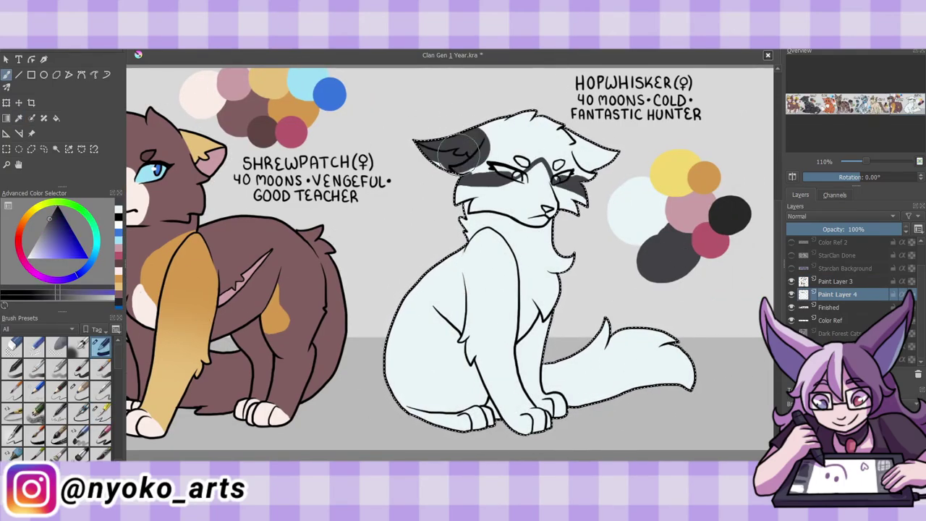
left_click_drag(580, 168, 604, 156)
Paint Hopwhisker's back and tail charcoal with a wavy edge, adding side spots and keeping the tail tip white
key("slash")
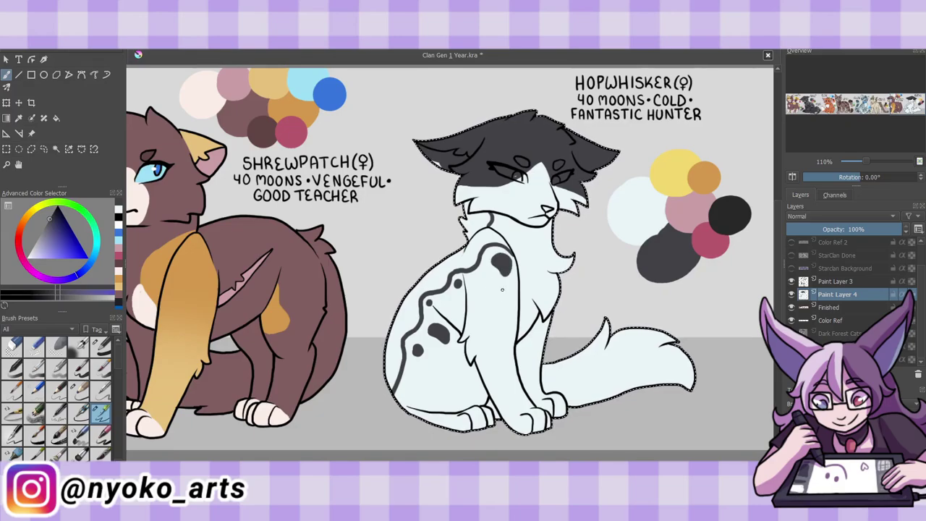
left_click_drag(486, 215, 471, 235)
key("slash")
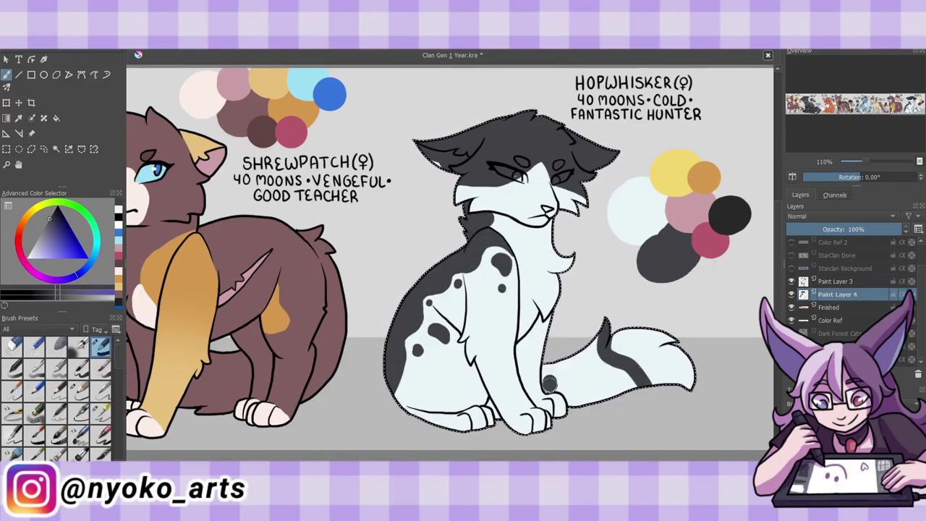
key("slash")
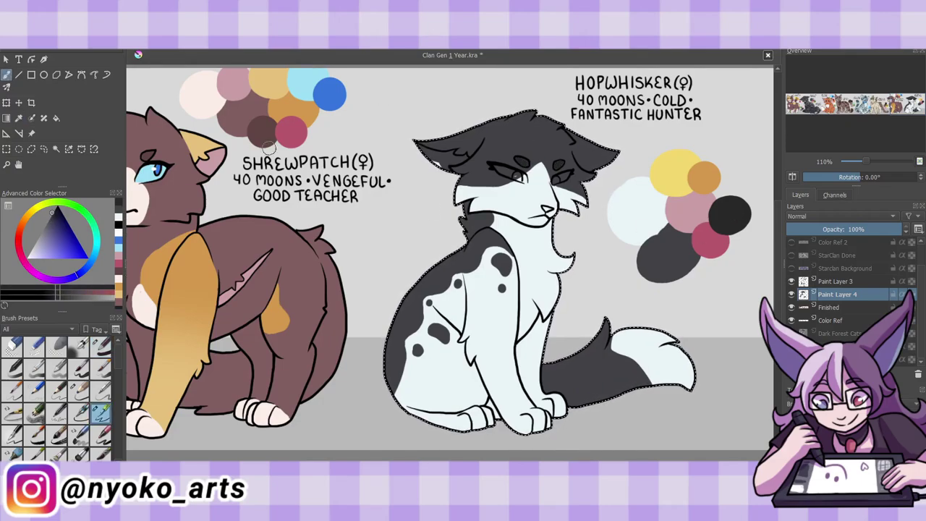
Color Hopwhisker's inner ear pink, her nose magenta, and her eyes yellow with orange irises
left_click(688, 211, "ctrl")
mouse_move(421, 144)
left_mouse_down()
mouse_move(452, 155)
mouse_move(434, 152)
left_mouse_up()
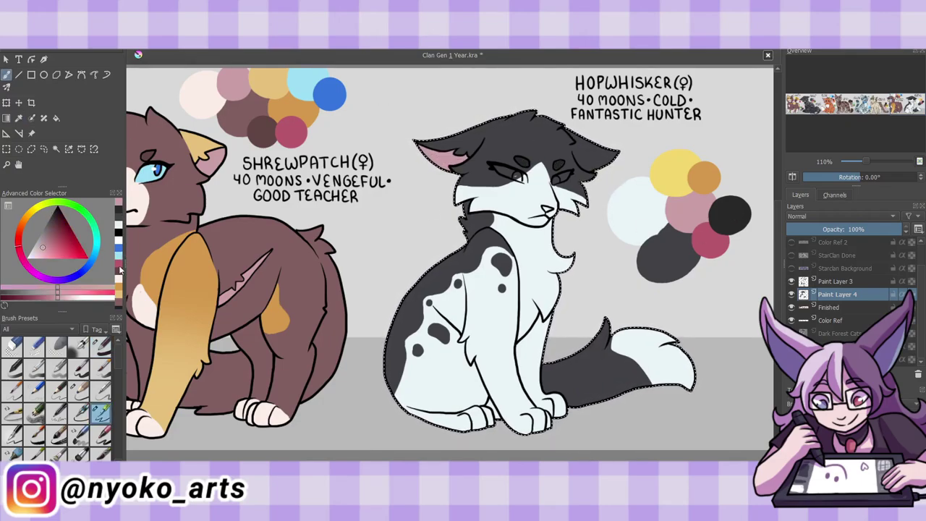
left_click_drag(544, 208, 550, 209)
left_click(169, 107, "ctrl")
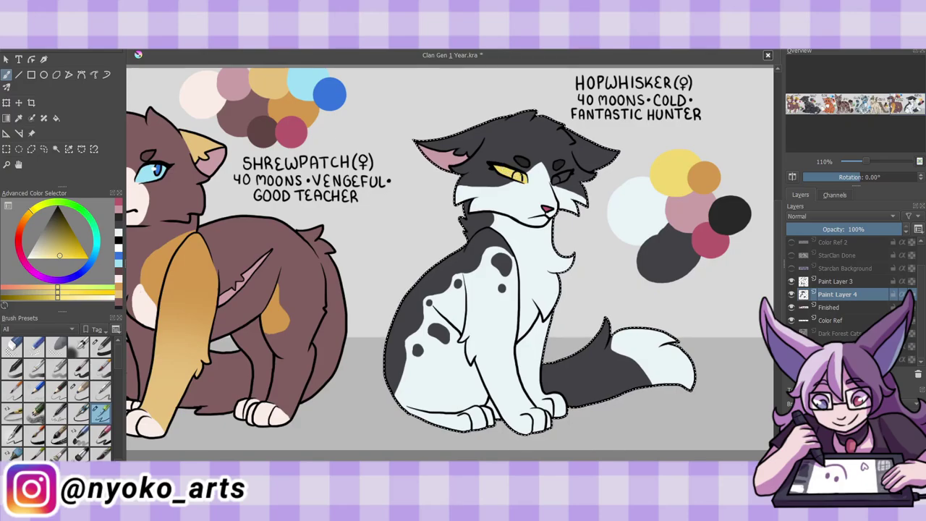
left_click_drag(554, 175, 565, 179)
left_click(515, 176, "ctrl")
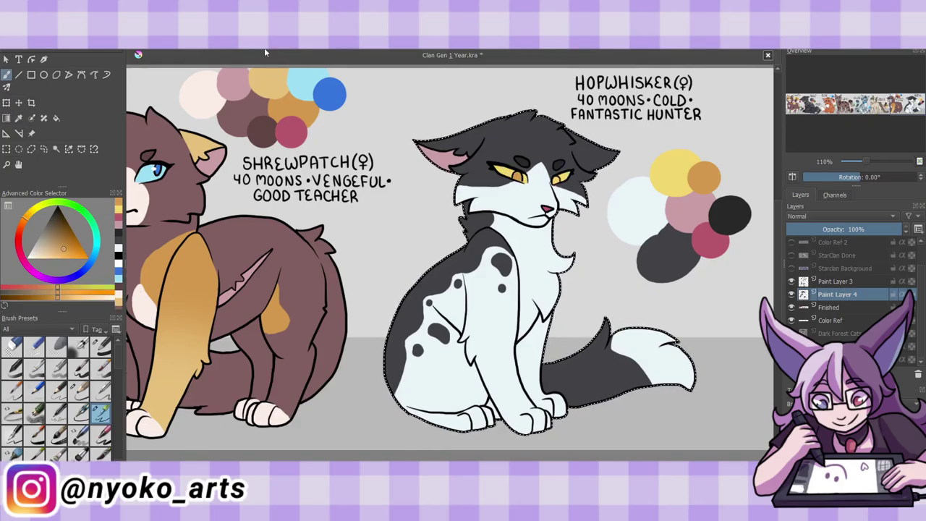
Merge Hopwhisker's layers into the Finished layer and save the document
key("shift+Delete")
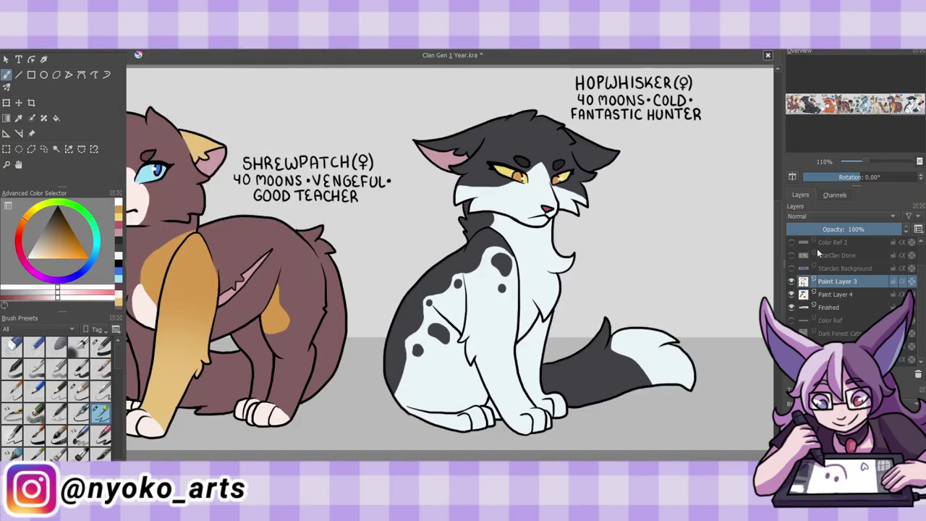
key("ctrl+s")
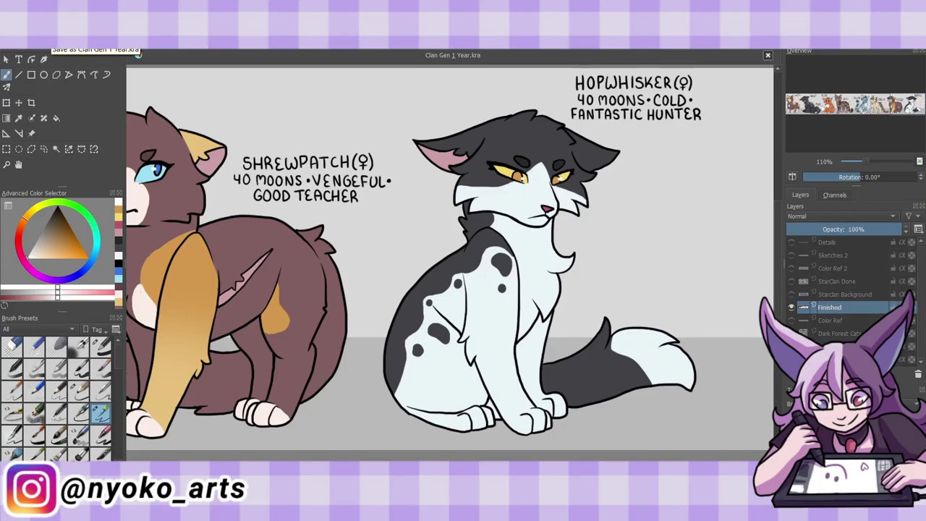
left_click_drag(434, 290, 503, 289)
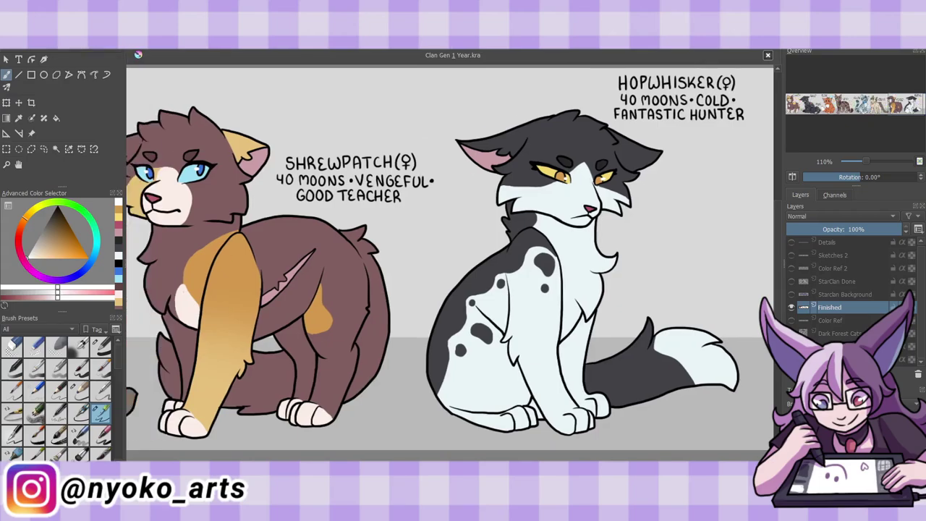
Show the Details and Sketches 2 layers in place of the finished cats and add a new paint layer between them
left_click(791, 320)
mouse_move(383, 350)
left_mouse_down()
mouse_move(361, 418)
mouse_move(371, 395)
left_mouse_up()
mouse_move(344, 357)
left_mouse_down()
mouse_move(335, 402)
mouse_move(361, 376)
mouse_move(355, 384)
mouse_move(336, 365)
mouse_move(325, 398)
mouse_move(323, 366)
mouse_move(331, 394)
mouse_move(339, 358)
left_mouse_up()
left_click(791, 319)
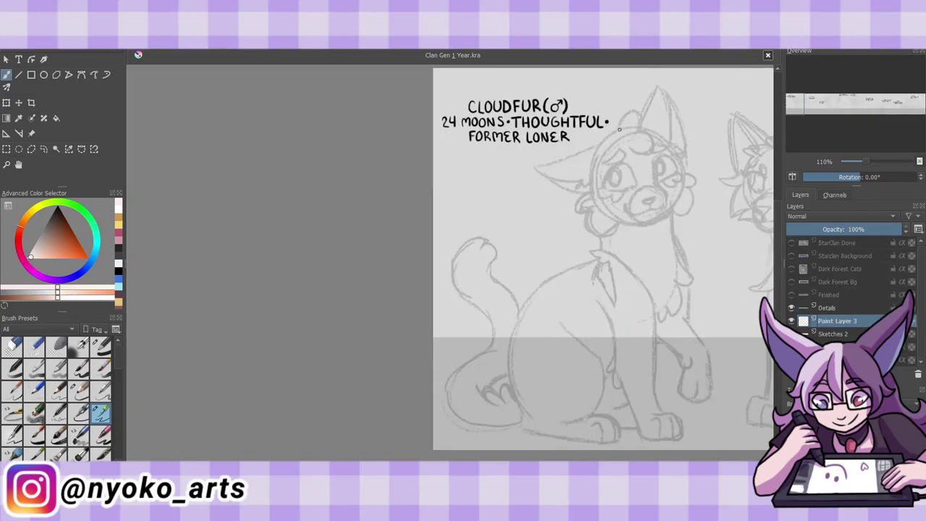
Ink Cloudfur's head with its curly forelock, ears, nose and mouth, plus his neck and chest fur
key("d")
mouse_move(620, 117)
left_mouse_down()
mouse_move(640, 133)
mouse_move(631, 152)
mouse_move(572, 190)
mouse_move(589, 185)
mouse_move(593, 205)
mouse_move(616, 226)
mouse_move(670, 216)
left_mouse_up()
key("ctrl+z")
mouse_move(653, 182)
left_mouse_down()
mouse_move(658, 208)
mouse_move(621, 228)
mouse_move(681, 202)
mouse_move(659, 91)
mouse_move(684, 163)
left_mouse_up()
mouse_move(663, 101)
left_mouse_down()
mouse_move(696, 211)
mouse_move(689, 281)
mouse_move(657, 318)
left_mouse_up()
left_click_drag(602, 227, 605, 251)
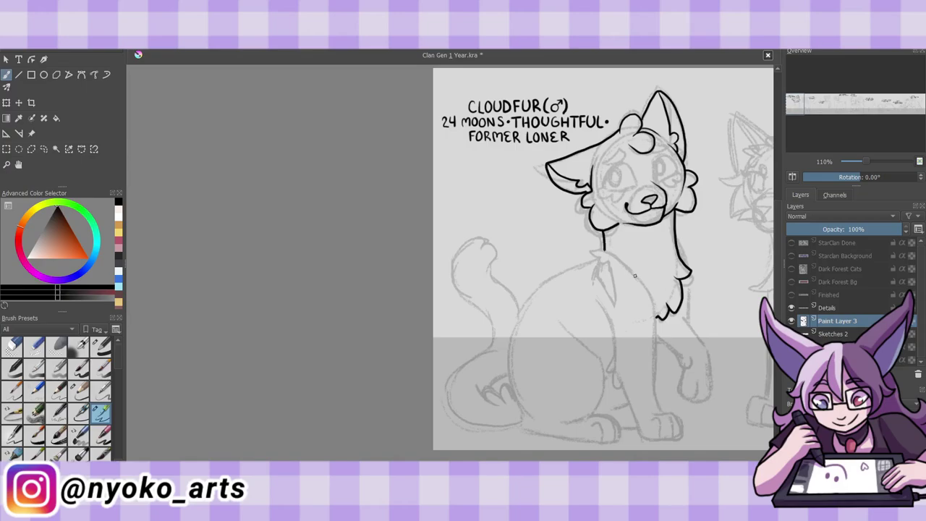
Ink Cloudfur's front legs, one with its paw raised, then his eyes and worried brows
mouse_move(650, 293)
left_mouse_down()
mouse_move(606, 263)
mouse_move(612, 370)
mouse_move(623, 395)
mouse_move(680, 436)
mouse_move(643, 283)
mouse_move(651, 298)
left_mouse_up()
left_click_drag(655, 340, 688, 359)
left_click_drag(688, 277, 712, 386)
mouse_move(679, 366)
left_mouse_down()
mouse_move(696, 399)
mouse_move(714, 389)
left_mouse_up()
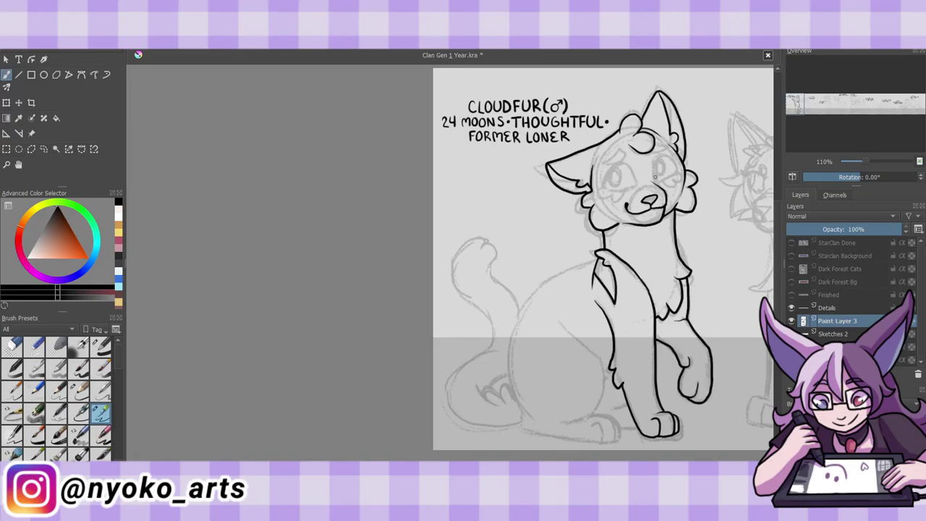
mouse_move(664, 157)
left_mouse_down()
mouse_move(674, 182)
mouse_move(659, 177)
mouse_move(667, 145)
left_mouse_up()
mouse_move(605, 162)
left_mouse_down()
mouse_move(625, 147)
mouse_move(635, 187)
mouse_move(621, 183)
left_mouse_up()
Ink Cloudfur's back, haunch, hind paw and the belly line behind his front leg
mouse_move(596, 254)
left_mouse_down()
mouse_move(514, 324)
mouse_move(522, 418)
left_mouse_up()
mouse_move(559, 317)
left_mouse_down()
mouse_move(603, 396)
mouse_move(551, 429)
left_mouse_up()
mouse_move(522, 409)
left_mouse_down()
mouse_move(547, 436)
mouse_move(599, 423)
mouse_move(535, 431)
mouse_move(604, 437)
left_mouse_up()
key("ctrl+z")
mouse_move(596, 415)
left_mouse_down()
mouse_move(613, 423)
mouse_move(615, 441)
left_mouse_up()
mouse_move(615, 420)
left_mouse_down()
mouse_move(621, 437)
mouse_move(619, 423)
left_mouse_up()
left_click_drag(619, 427, 639, 427)
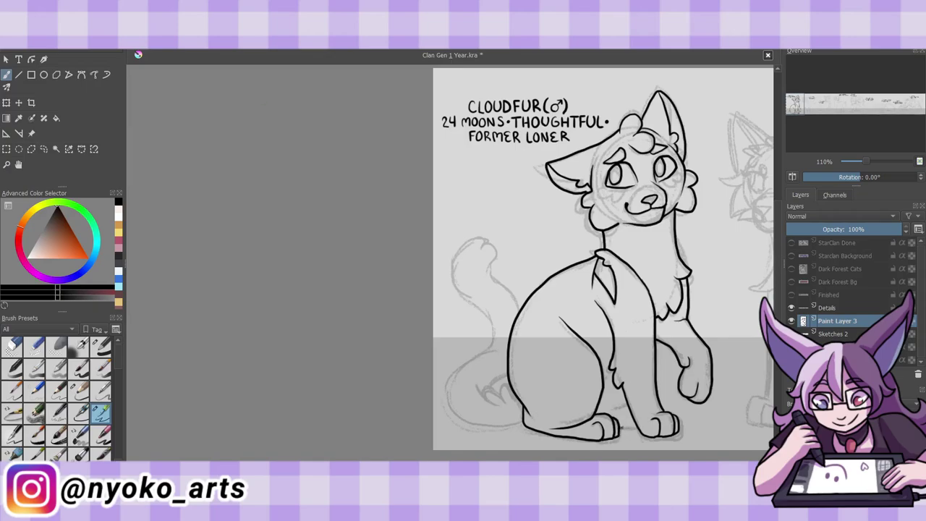
Ink Cloudfur's curved tail and the fur tufts where it meets his rump
mouse_move(505, 382)
left_mouse_down()
mouse_move(509, 399)
mouse_move(485, 407)
left_mouse_up()
key("ctrl+z")
left_click_drag(486, 382, 480, 398)
mouse_move(492, 355)
left_mouse_down()
mouse_move(475, 241)
mouse_move(511, 299)
left_mouse_up()
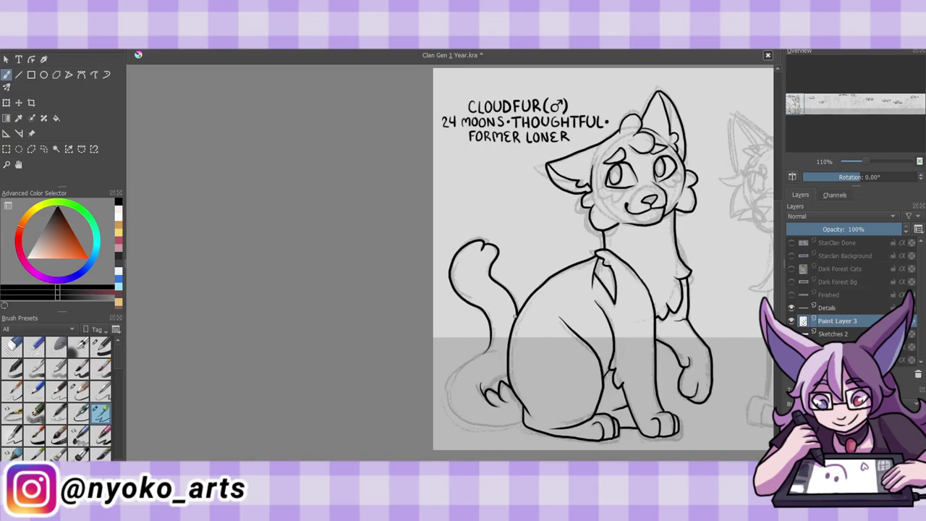
left_click_drag(507, 371, 491, 389)
mouse_move(489, 340)
left_mouse_down()
mouse_move(522, 427)
mouse_move(483, 354)
left_mouse_up()
key("ctrl+z")
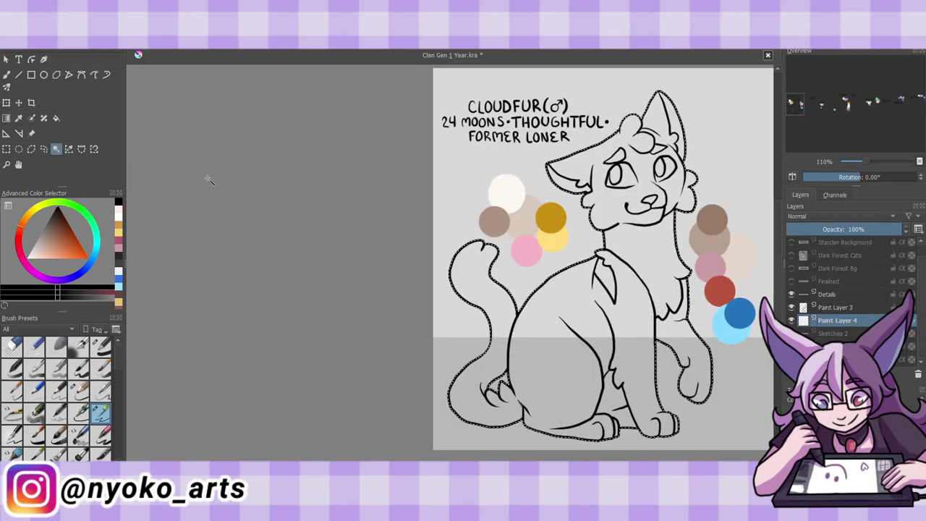
Fill Cloudfur's silhouette with the beige from his palette on the layer beneath the lines
key("p")
left_click(555, 182)
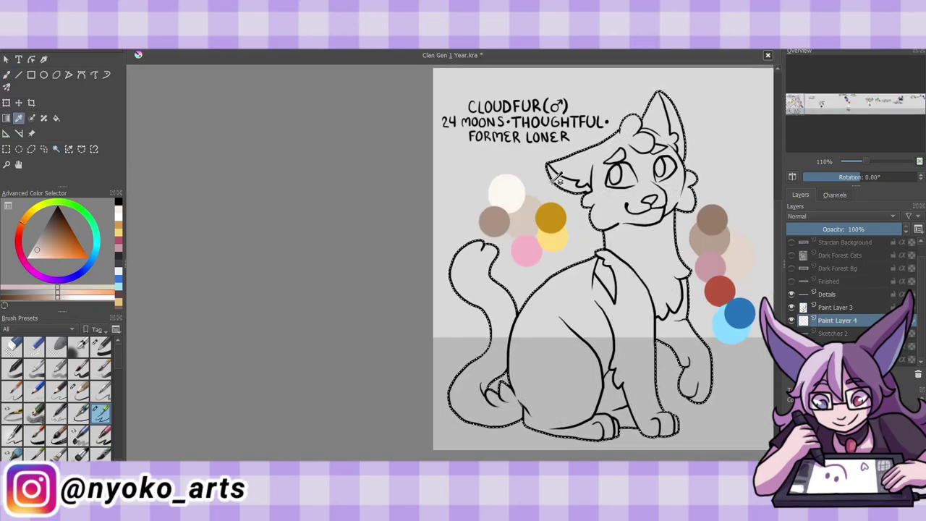
left_click(525, 226)
key("shift+BackSpace")
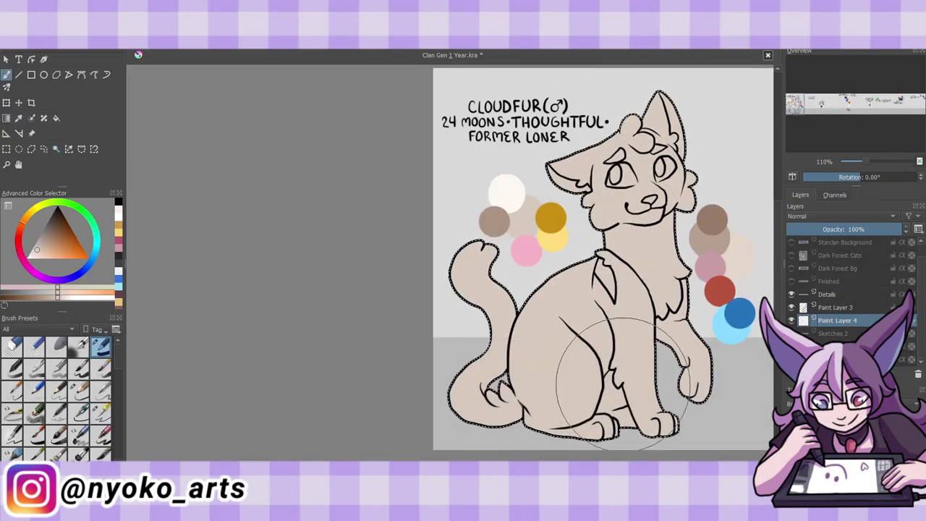
Paint Cloudfur's off-white markings under his eyes and on his inner ears, chest, raised front paw and tail tip
left_click(102, 411)
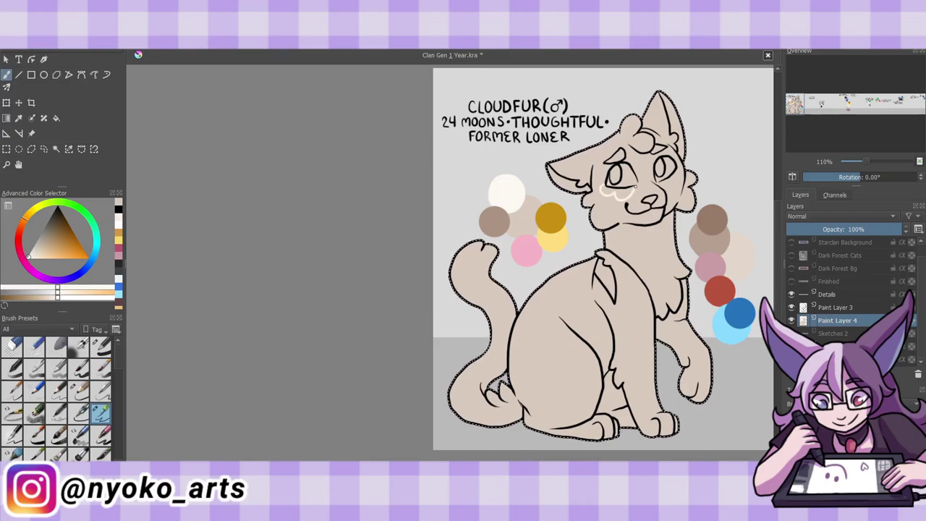
key("ctrl+z")
left_click(101, 347)
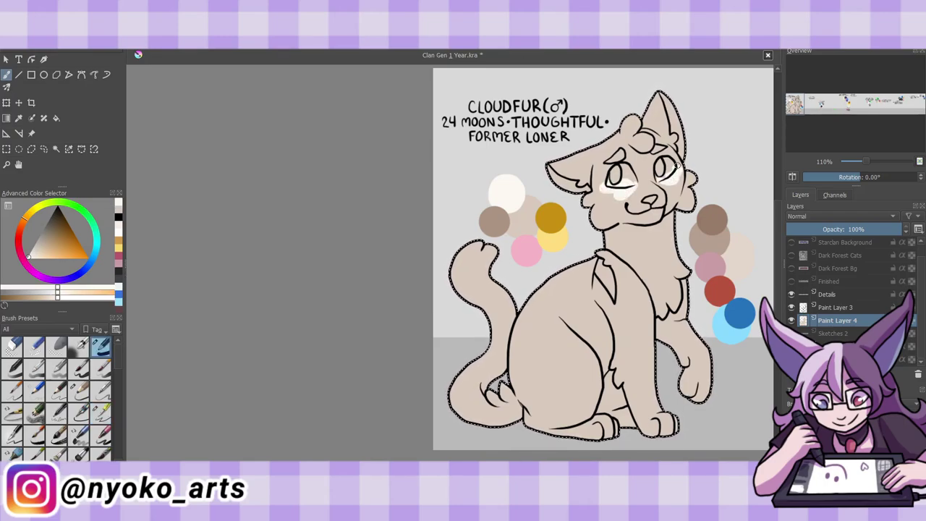
key("/")
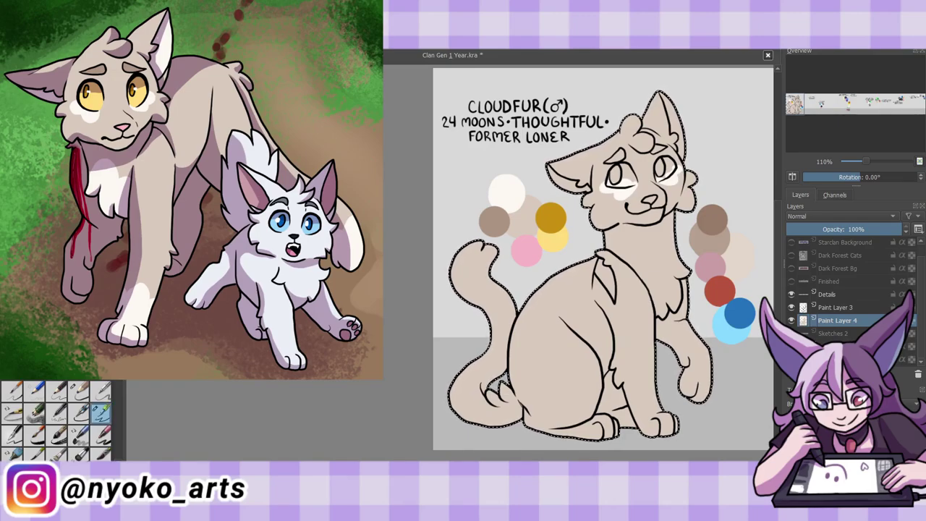
key("/")
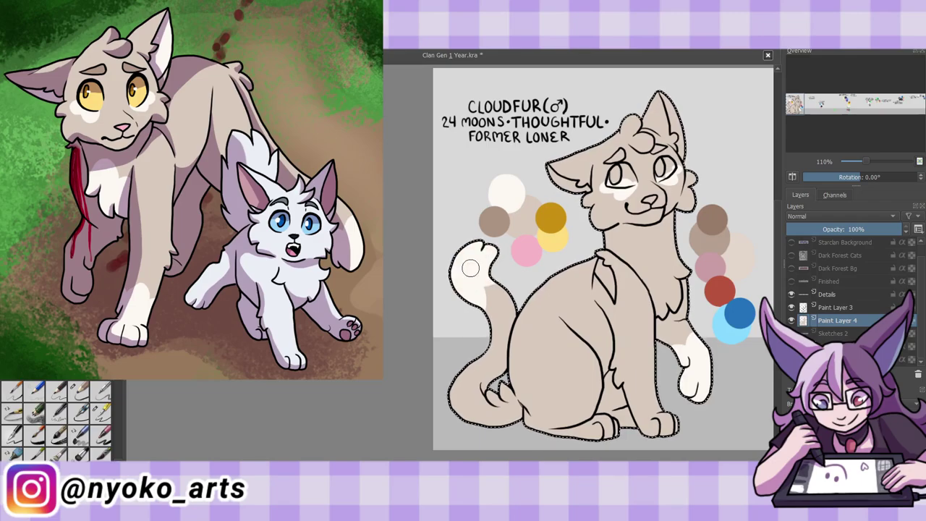
key("/")
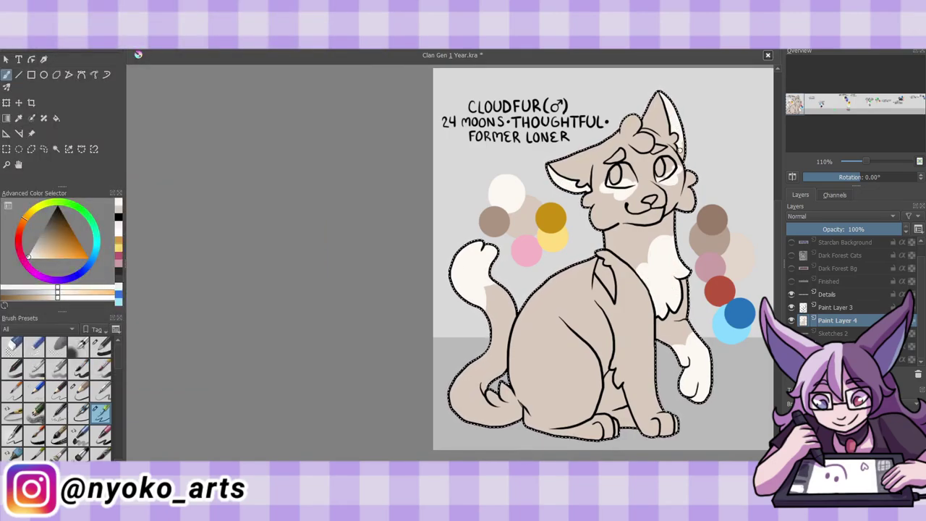
Color Cloudfur's brows with the brown from his palette and his nose and shoulder scar with the pink
left_click(494, 221, "ctrl")
left_click_drag(611, 156, 625, 149)
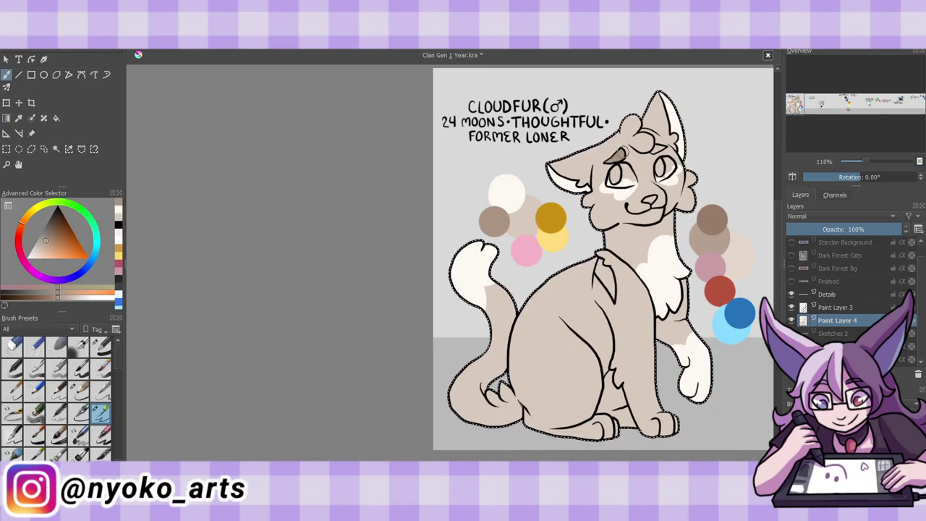
left_click(526, 250, "ctrl")
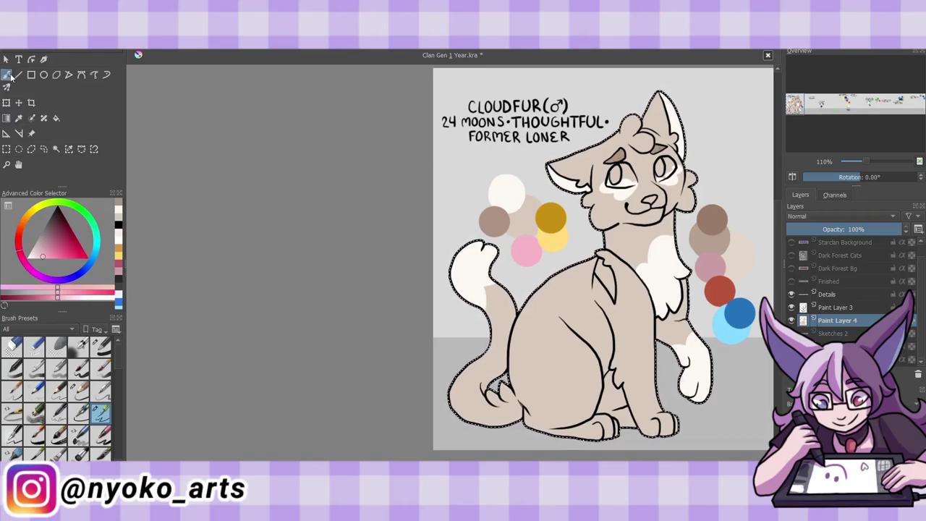
left_click_drag(646, 196, 652, 200)
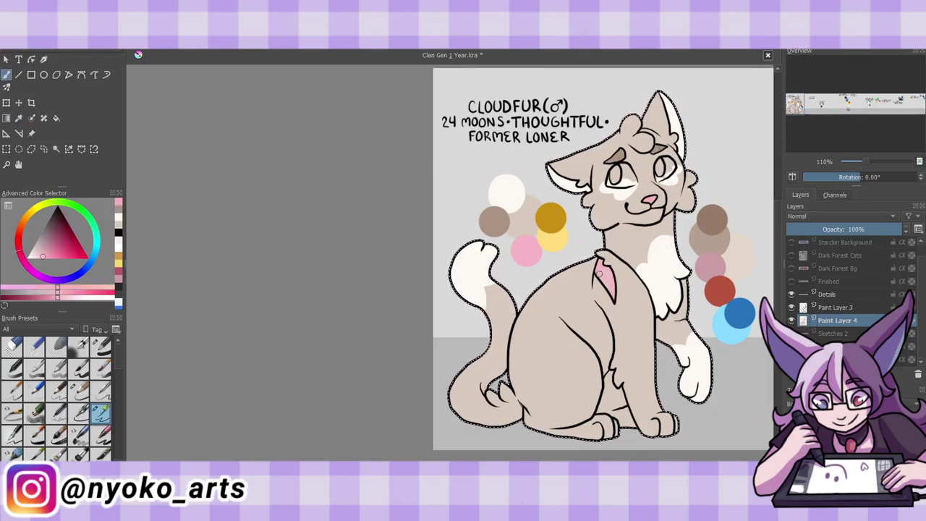
Color Cloudfur's eyes yellow with darker gold pupils and add white highlights to them on Paint Layer 3
left_click(553, 239, "ctrl")
left_click_drag(615, 172, 631, 185)
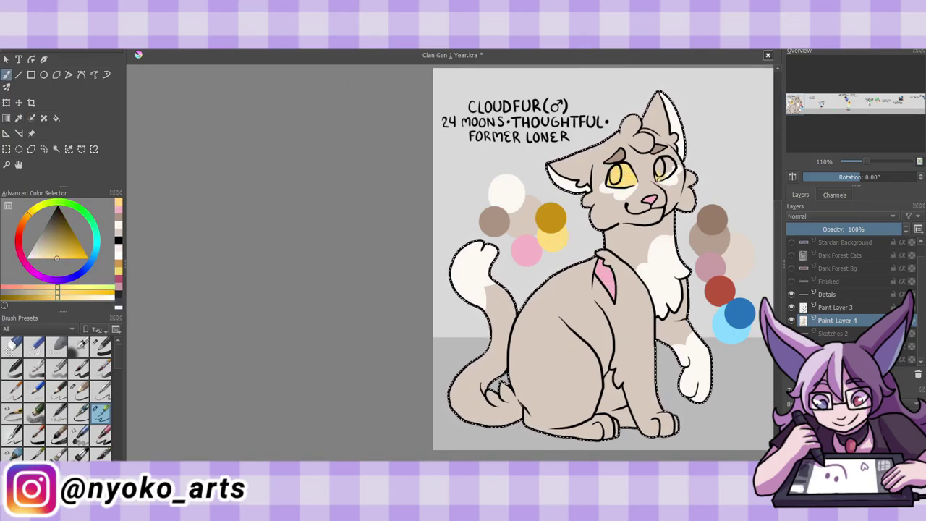
left_click(550, 217, "ctrl")
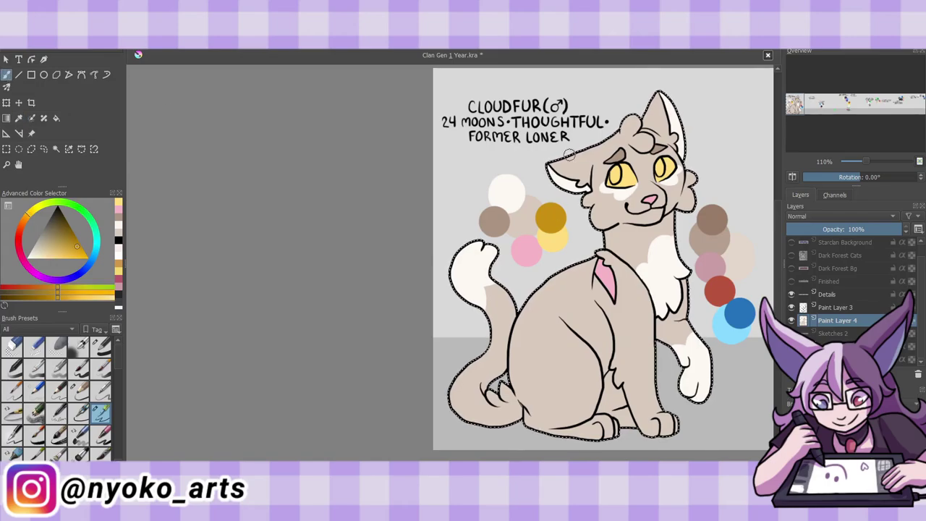
left_click_drag(615, 171, 631, 176)
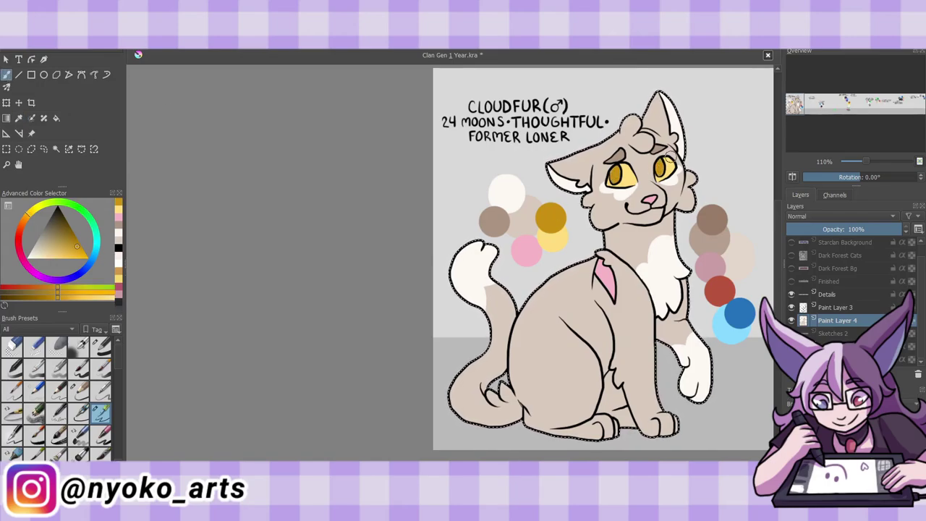
left_click(835, 307)
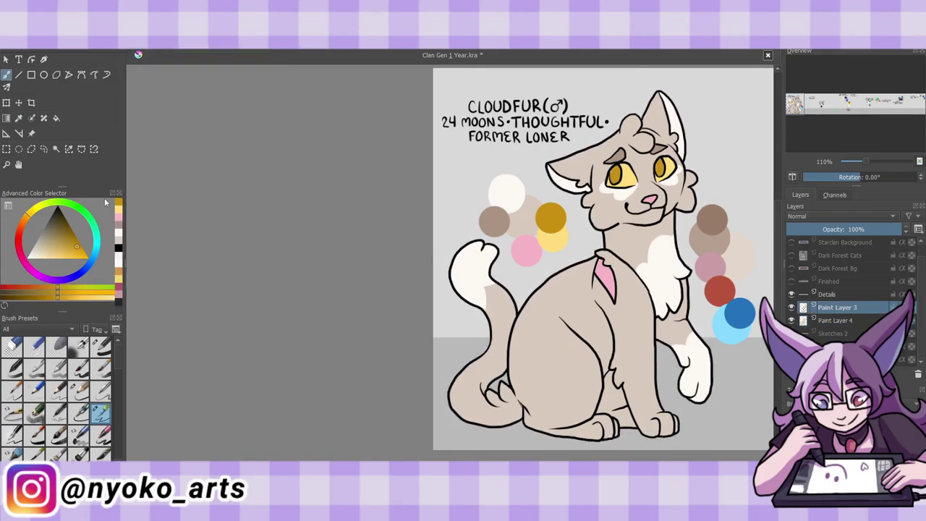
key("Delete")
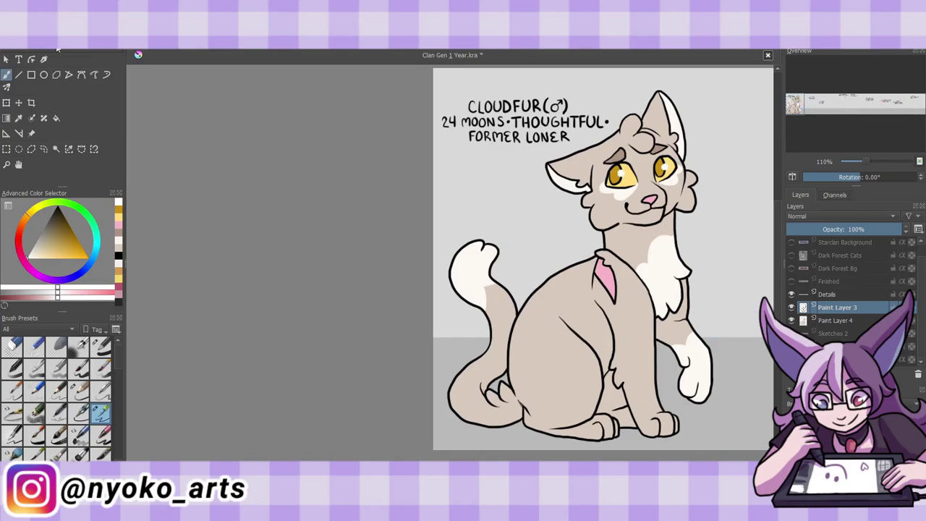
Merge Cloudfur's line and color layers and rename the merged layer Finished
key("ctrl+s")
key("ctrl+e")
double_click(857, 320)
type("Finished")
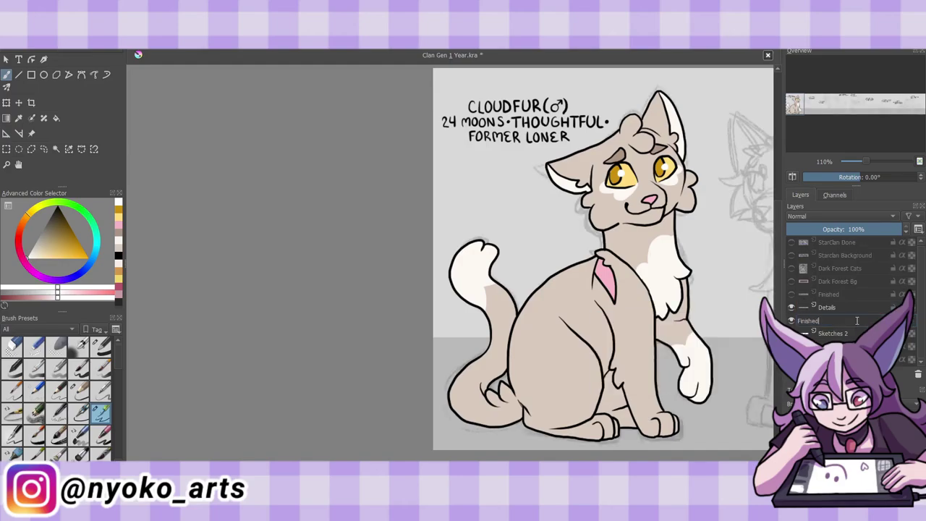
key("Return")
Add a paint layer above Finished for Palepath's lines, reset the brush color to black and save the document
key("Insert")
scroll(450, 259, "right", 5)
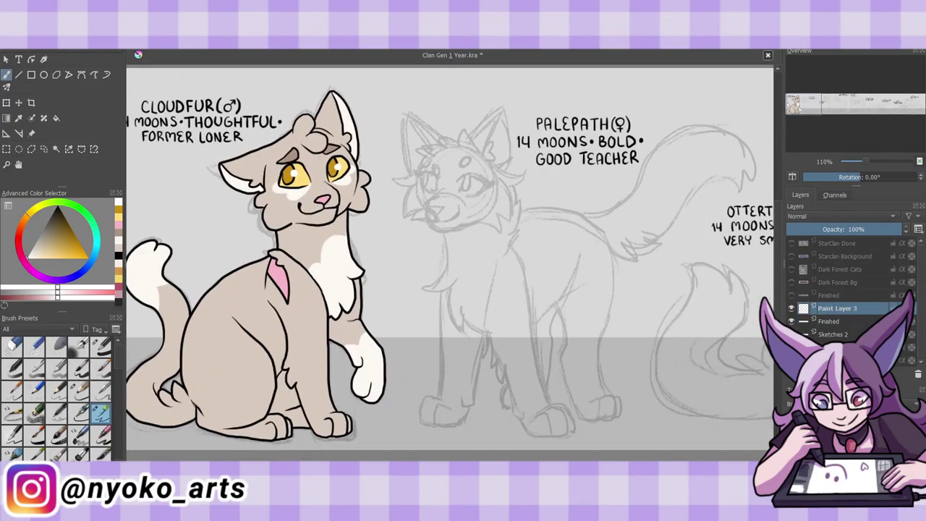
key("d")
key("ctrl+s")
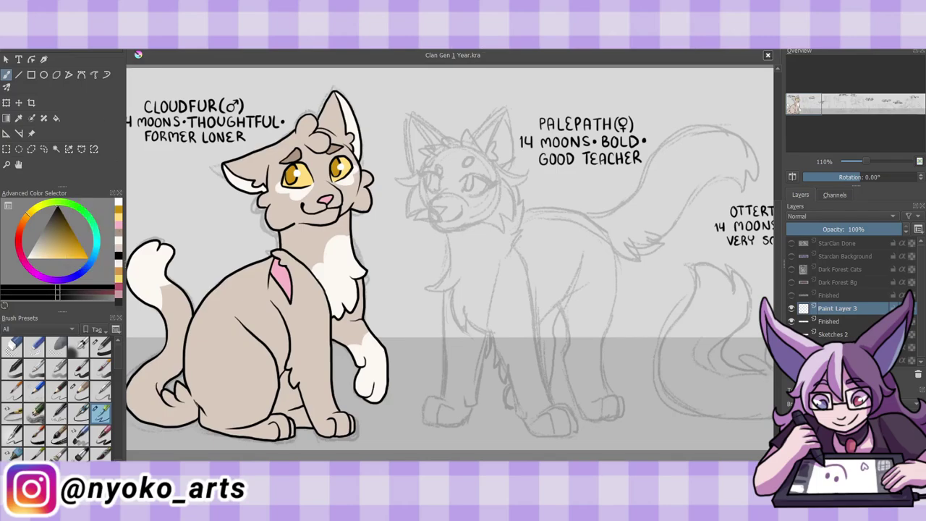
Ink Palepath's muzzle, eyes, brows, forehead tuft and the outer outlines of her ears over the sketch
mouse_move(482, 150)
left_mouse_down()
mouse_move(443, 140)
mouse_move(427, 162)
mouse_move(416, 186)
mouse_move(429, 218)
mouse_move(467, 208)
mouse_move(446, 216)
left_mouse_up()
mouse_move(442, 173)
left_mouse_down()
mouse_move(425, 187)
mouse_move(436, 191)
mouse_move(444, 173)
mouse_move(479, 164)
mouse_move(428, 187)
left_mouse_up()
left_click_drag(457, 181, 490, 185)
left_click_drag(487, 184, 470, 188)
mouse_move(429, 130)
left_mouse_down()
mouse_move(440, 138)
mouse_move(407, 172)
mouse_move(427, 147)
left_mouse_up()
left_click_drag(420, 142, 425, 161)
left_click_drag(473, 136, 513, 170)
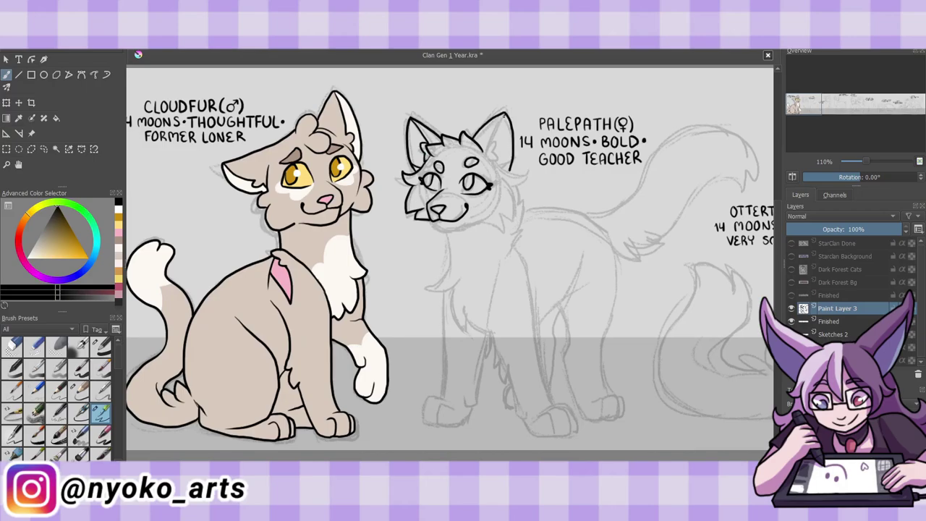
Ink Palepath's remaining inner ear, cheek and neck fur, fluffy chest and both front legs
left_click_drag(499, 119, 490, 153)
mouse_move(497, 152)
left_mouse_down()
mouse_move(488, 165)
mouse_move(522, 184)
mouse_move(502, 220)
left_mouse_up()
mouse_move(505, 217)
left_mouse_down()
mouse_move(482, 230)
mouse_move(438, 288)
mouse_move(469, 330)
mouse_move(490, 315)
left_mouse_up()
mouse_move(502, 264)
left_mouse_down()
mouse_move(498, 366)
mouse_move(554, 437)
mouse_move(570, 435)
mouse_move(522, 244)
mouse_move(525, 184)
left_mouse_up()
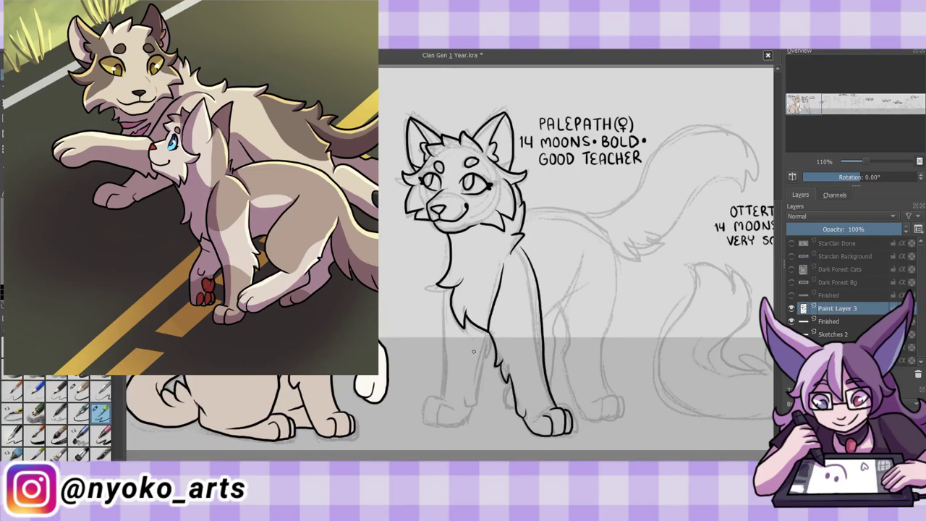
mouse_move(490, 343)
left_mouse_down()
mouse_move(441, 425)
mouse_move(424, 423)
mouse_move(446, 286)
left_mouse_up()
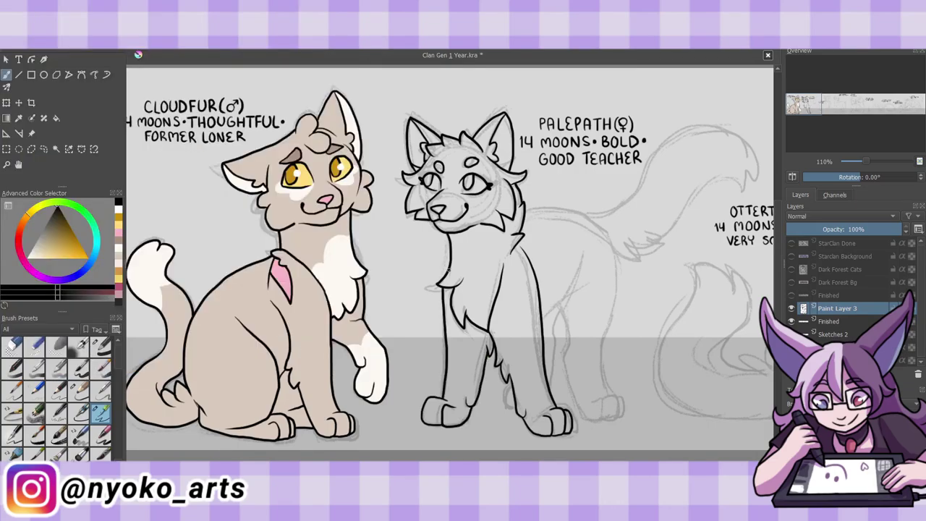
left_click_drag(448, 246, 442, 278)
Ink Palepath's back, belly, hind legs and the raised, curved tail with its fur tufts
mouse_move(550, 254)
left_mouse_down()
mouse_move(579, 418)
mouse_move(622, 398)
mouse_move(592, 233)
left_mouse_up()
left_click_drag(562, 309, 551, 388)
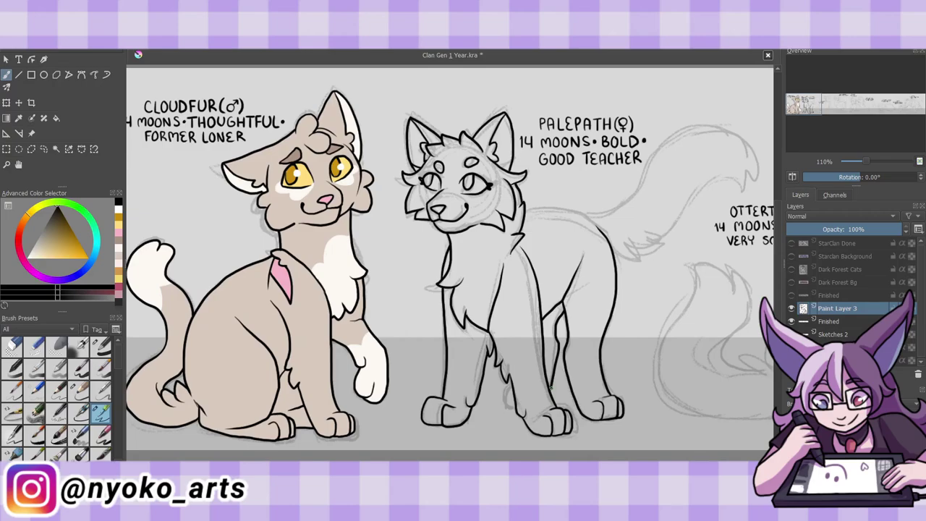
left_click_drag(594, 225, 525, 218)
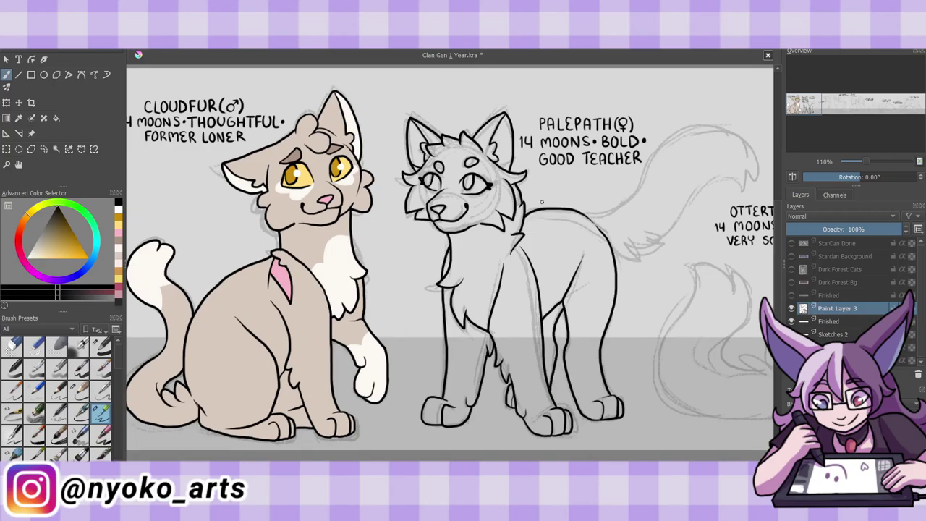
left_click_drag(587, 214, 636, 250)
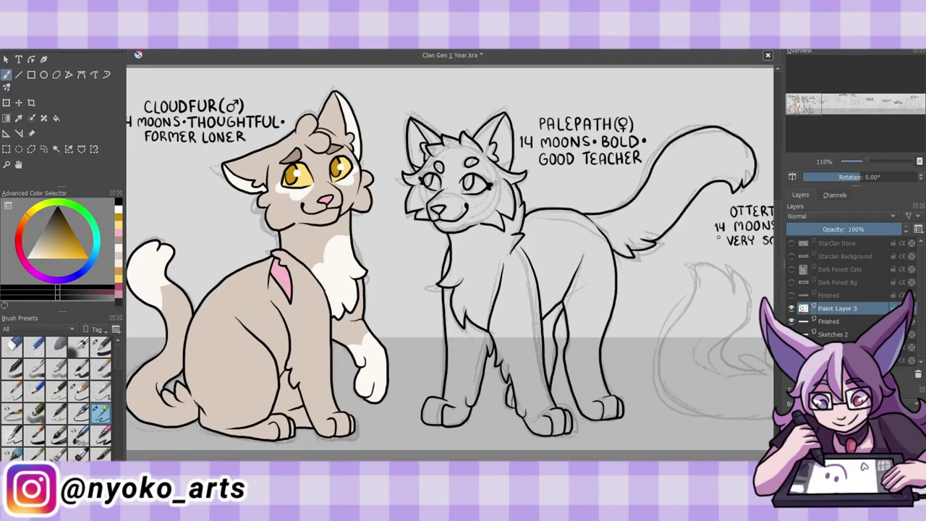
Fill Palepath's silhouette with her palette's pale beige beneath the lines and paint her brows dark brown
left_click(790, 322)
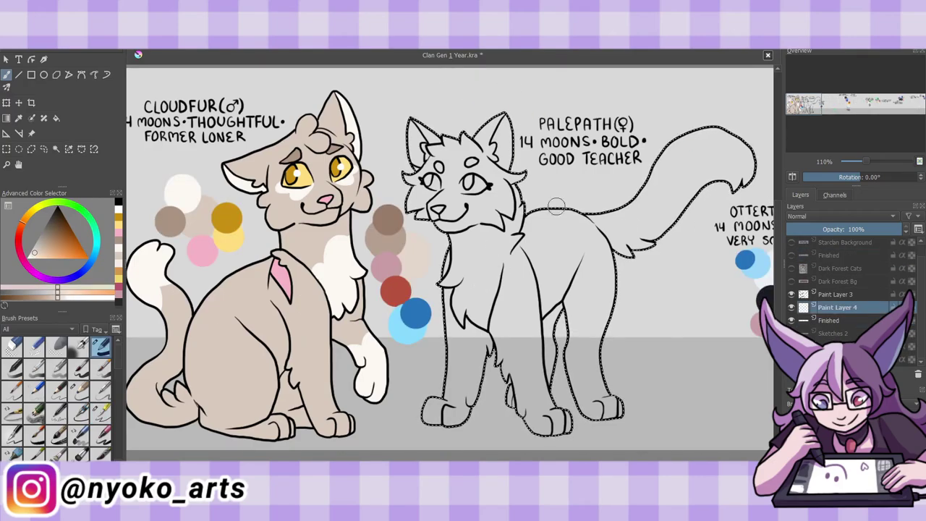
key("shift+BackSpace")
left_click(101, 413)
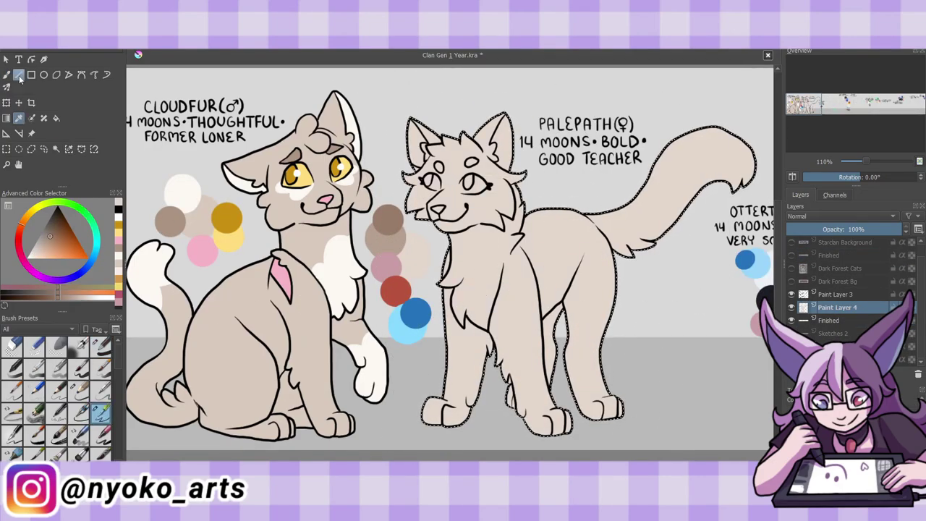
left_click_drag(463, 159, 478, 164)
Paint Palepath's medium-brown patches on one side of her face, her neck, shoulder and haunch
key("p")
left_click(403, 229)
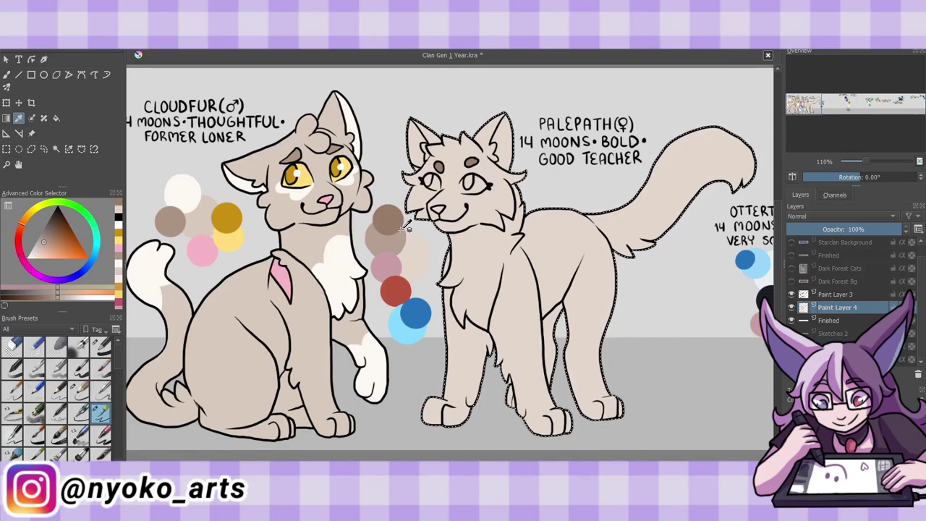
key("b")
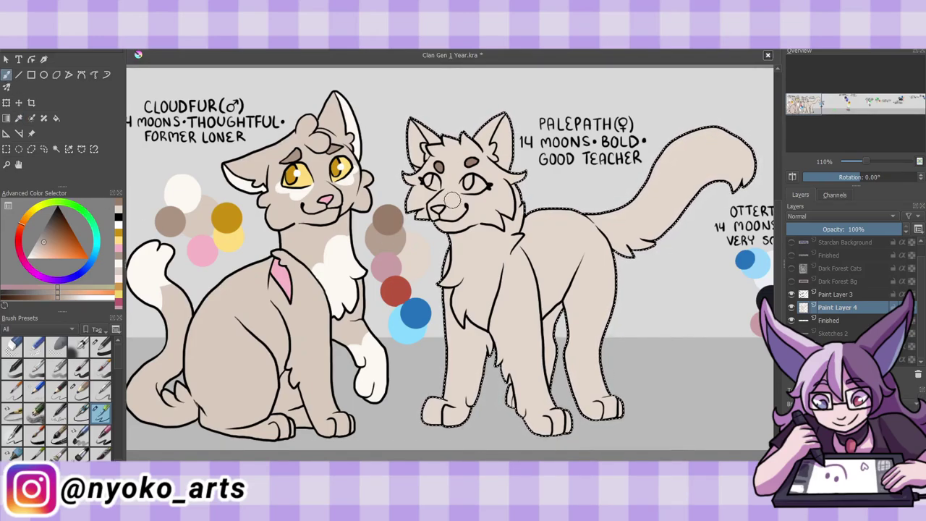
left_click_drag(460, 162, 464, 166)
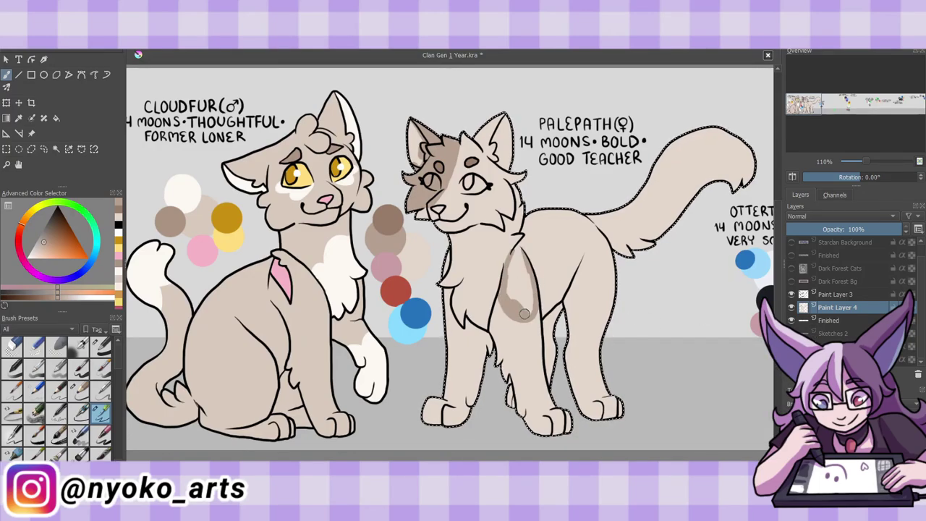
left_click_drag(516, 203, 525, 232)
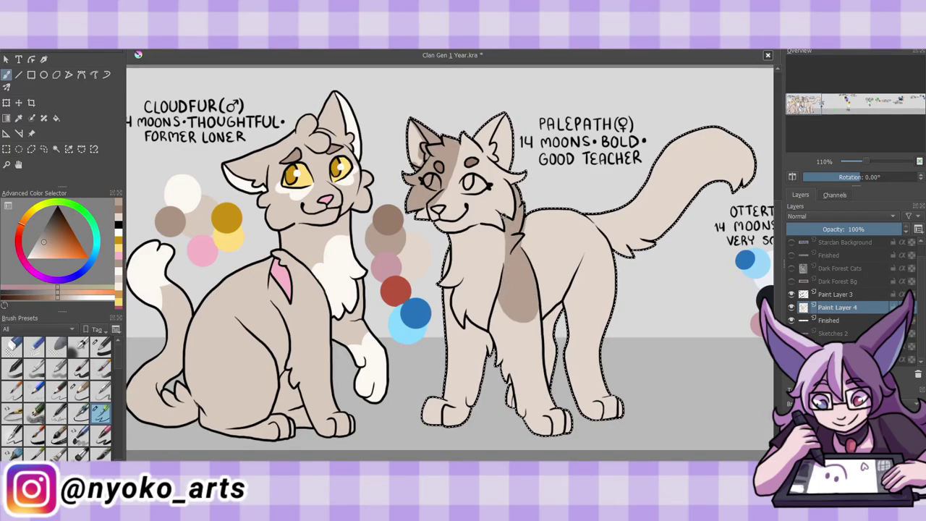
left_click_drag(537, 268, 583, 273)
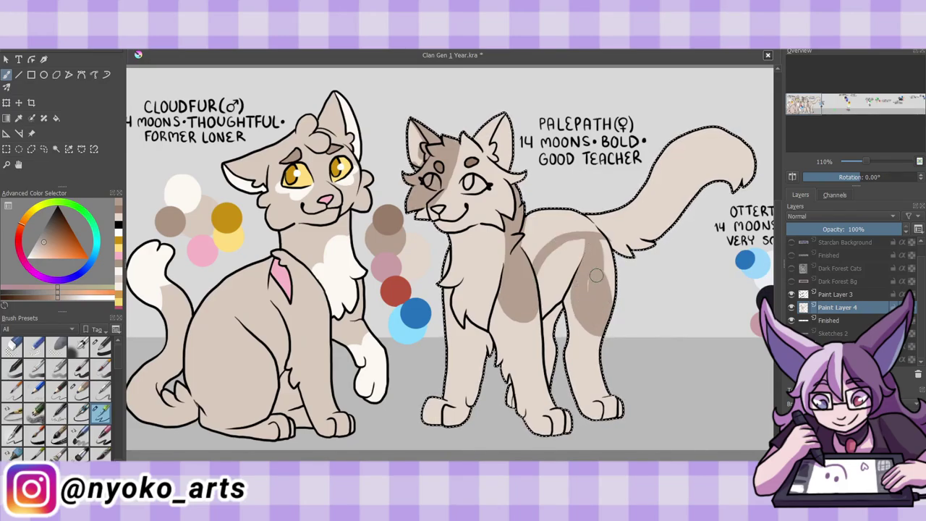
Extend Palepath's medium-brown markings to her front paws, back and tail, leaving the tail tip pale, and save
key("slash")
key("slash")
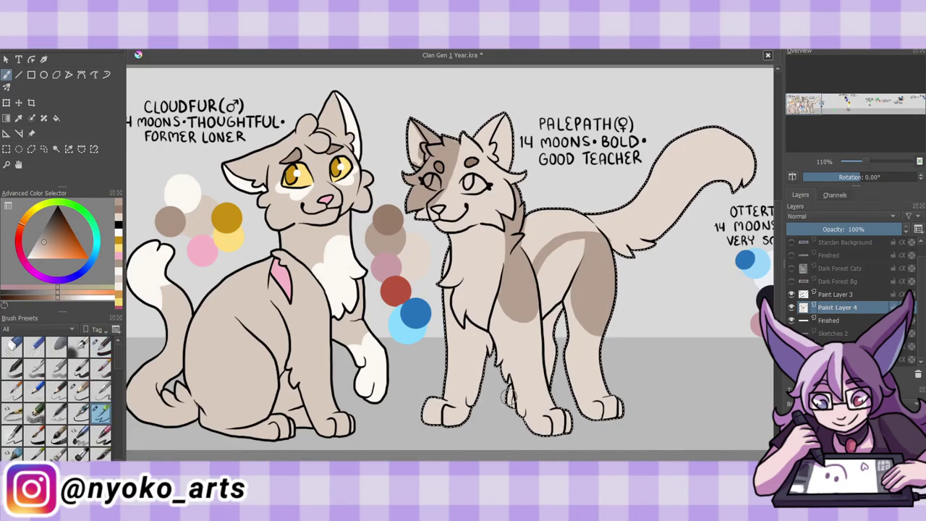
left_click(13, 349)
key("slash")
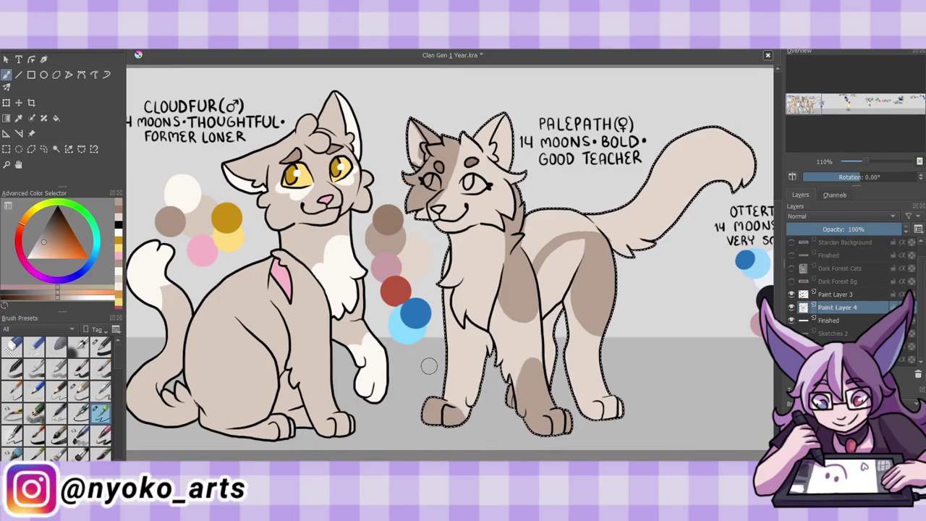
left_click_drag(683, 147, 717, 168)
key("slash")
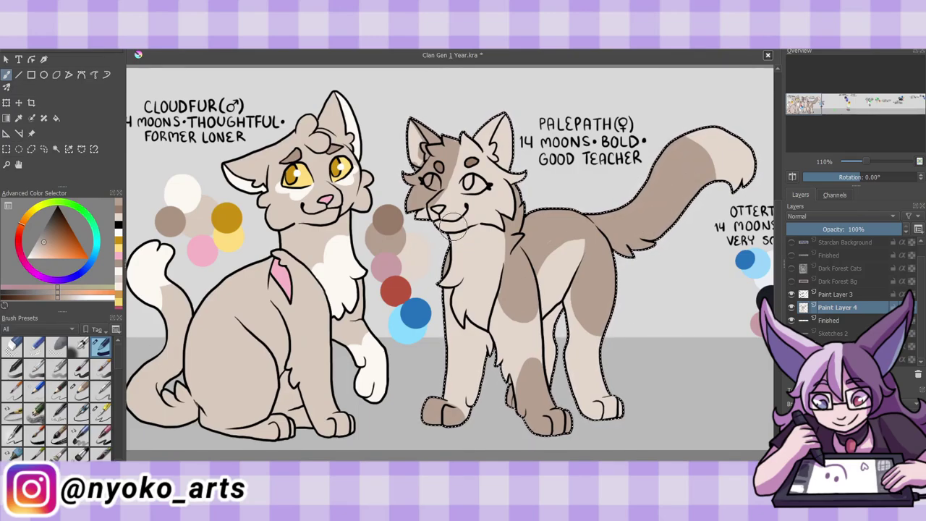
key("ctrl+s")
Color Palepath's inner ears dusty pink, her eyes in light and darker blue, and her nose red
key("slash")
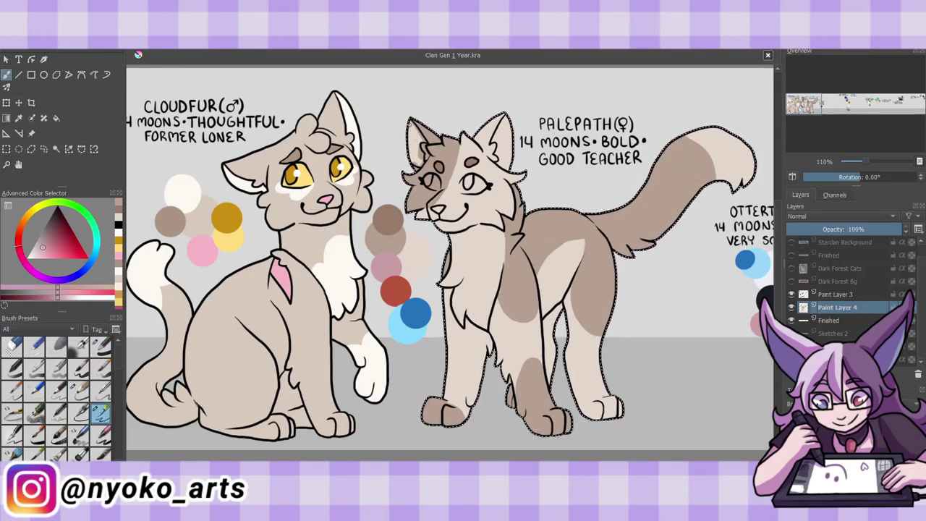
left_click_drag(418, 149, 424, 134)
left_click_drag(496, 128, 499, 132)
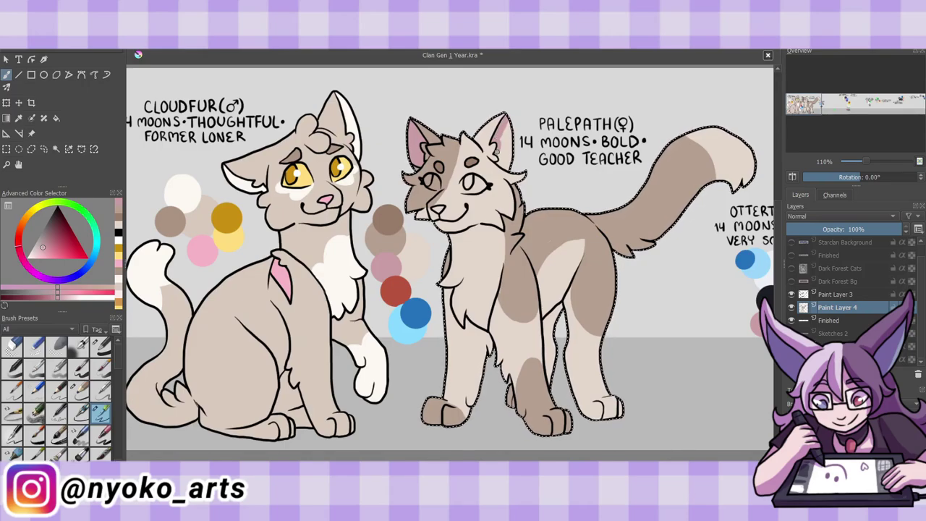
left_click(468, 178, "ctrl")
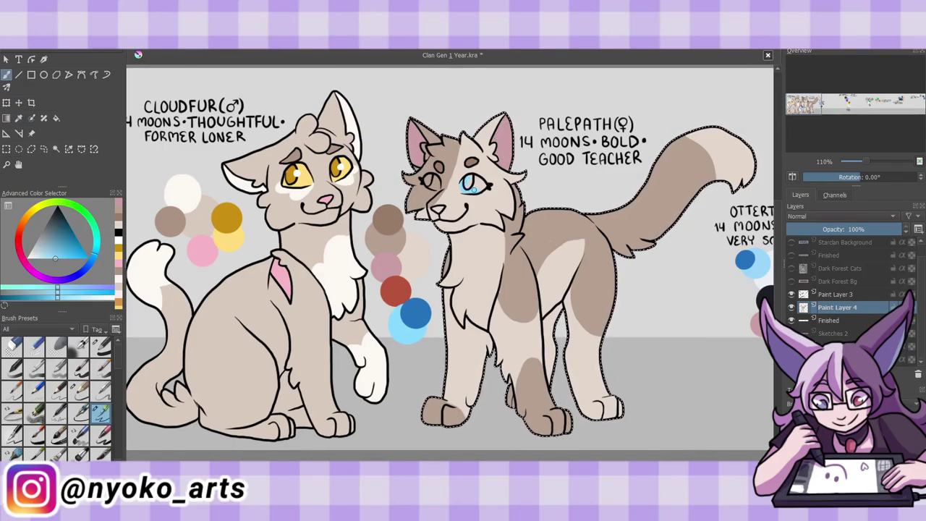
left_click_drag(427, 177, 436, 186)
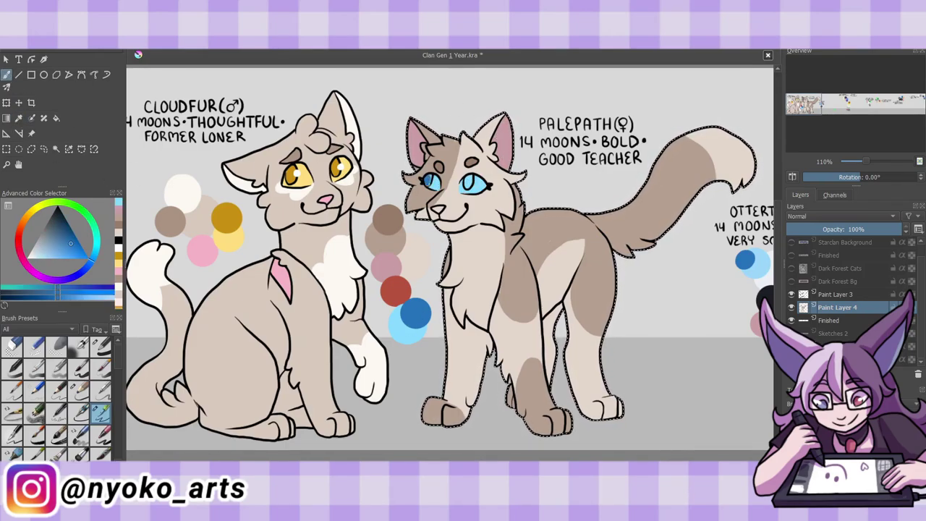
left_click(438, 209, "ctrl")
Clear the selection, merge Palepath's line and color layers into the Finished layer, and save the drawing
key("alt+s")
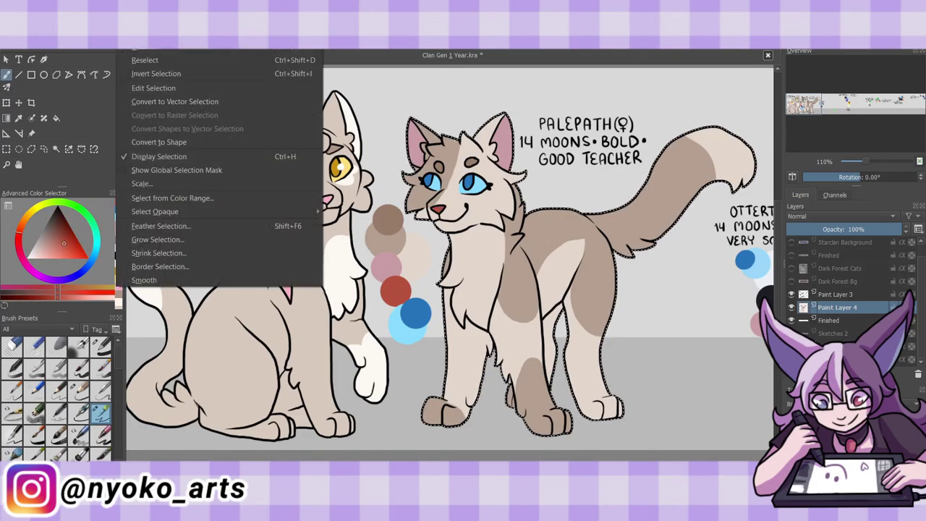
key("ctrl+shift+a")
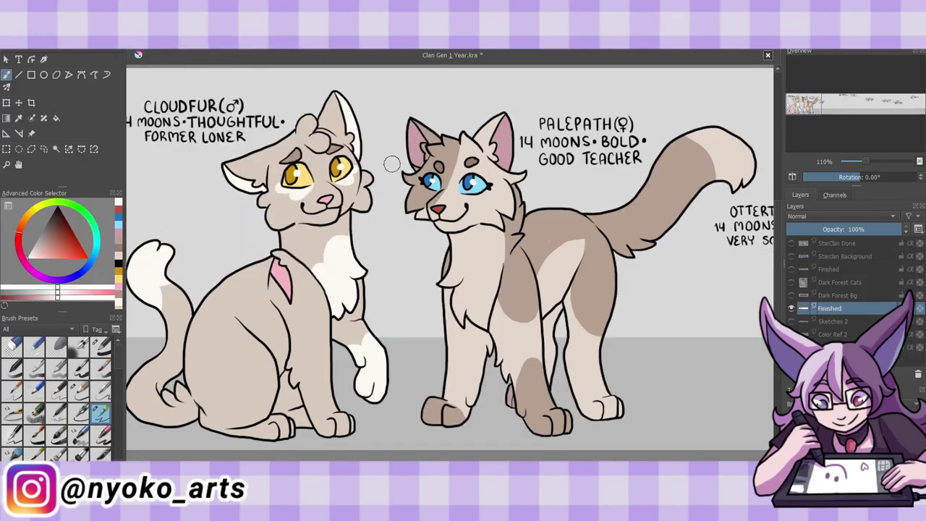
key("ctrl+s")
Show the Sketches 2 layer and ink Ottertail's nose, smiling muzzle, near eye and lower cheek fur in black
left_click(791, 321)
left_click_drag(579, 290, 361, 290)
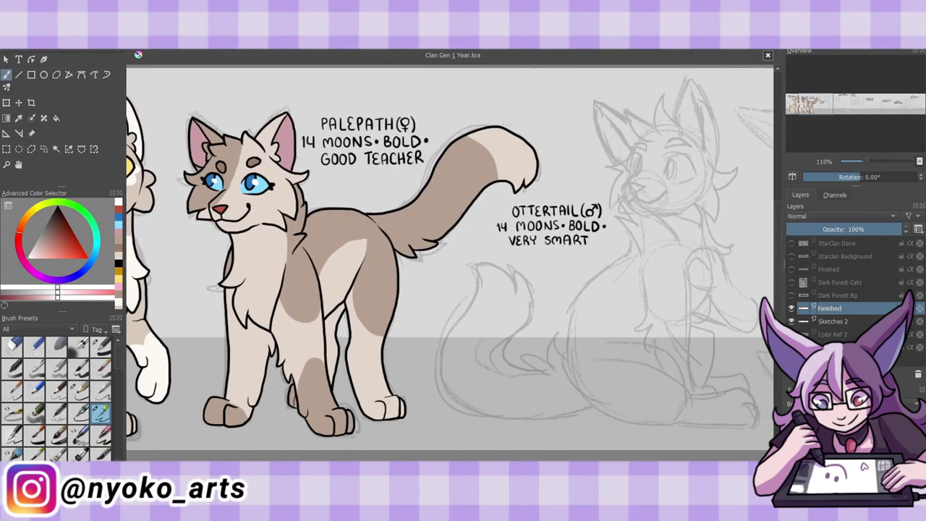
key("d")
mouse_move(681, 154)
left_mouse_down()
mouse_move(670, 181)
mouse_move(626, 179)
mouse_move(665, 190)
mouse_move(646, 192)
left_mouse_up()
left_click_drag(631, 201, 703, 229)
left_click_drag(699, 229, 719, 183)
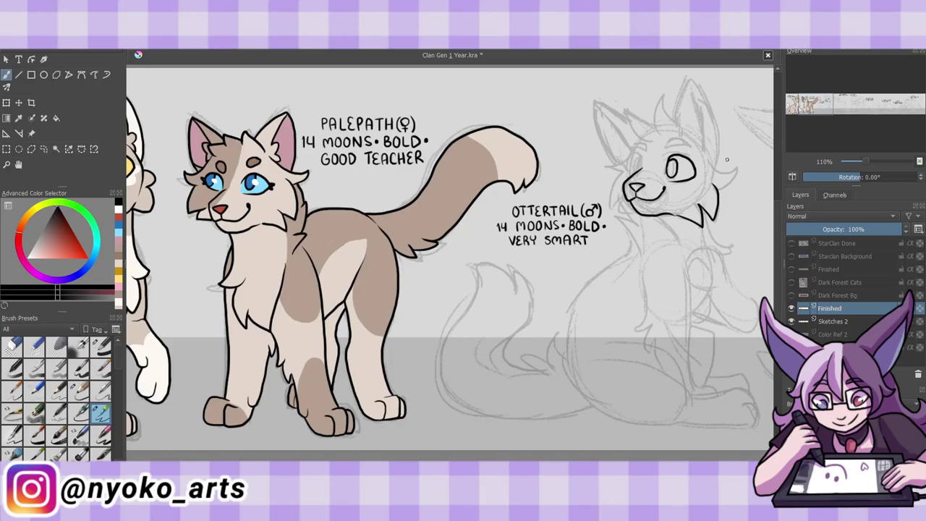
Ink Ottertail's remaining cheek fur, far eye, brows, ears, head tuft and the start of his neck
mouse_move(706, 152)
left_mouse_down()
mouse_move(737, 172)
mouse_move(719, 191)
left_mouse_up()
left_click_drag(631, 149, 612, 177)
left_click_drag(614, 175, 636, 212)
mouse_move(641, 154)
left_mouse_down()
mouse_move(629, 175)
mouse_move(644, 143)
mouse_move(688, 147)
left_mouse_up()
mouse_move(695, 81)
left_mouse_down()
mouse_move(704, 157)
mouse_move(692, 77)
left_mouse_up()
mouse_move(693, 143)
left_mouse_down()
mouse_move(680, 92)
mouse_move(638, 140)
mouse_move(599, 102)
mouse_move(620, 163)
left_mouse_up()
mouse_move(674, 218)
left_mouse_down()
mouse_move(628, 217)
mouse_move(622, 245)
left_mouse_up()
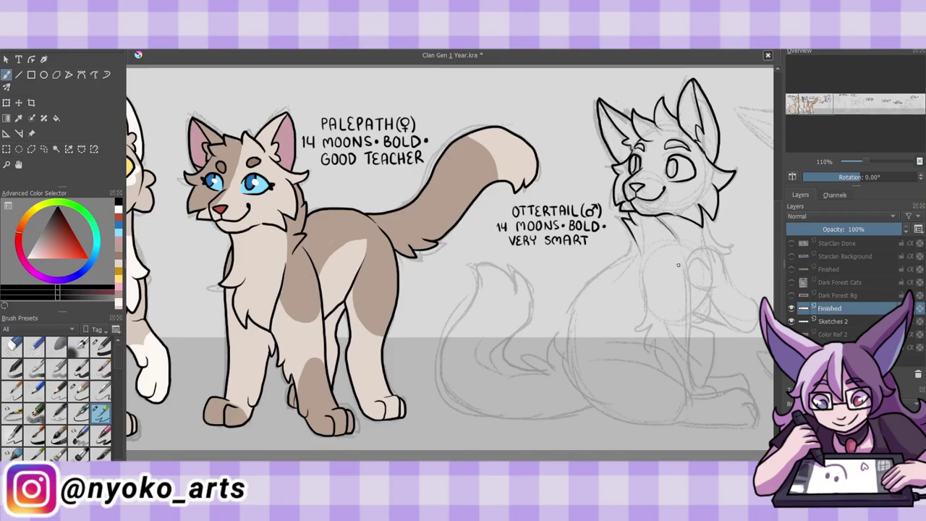
Ink Ottertail's raised front paw, the chest fur beside it and his standing front leg
left_click_drag(691, 278, 726, 326)
left_click_drag(725, 268, 755, 335)
mouse_move(716, 248)
left_mouse_down()
mouse_move(688, 269)
mouse_move(702, 272)
left_mouse_up()
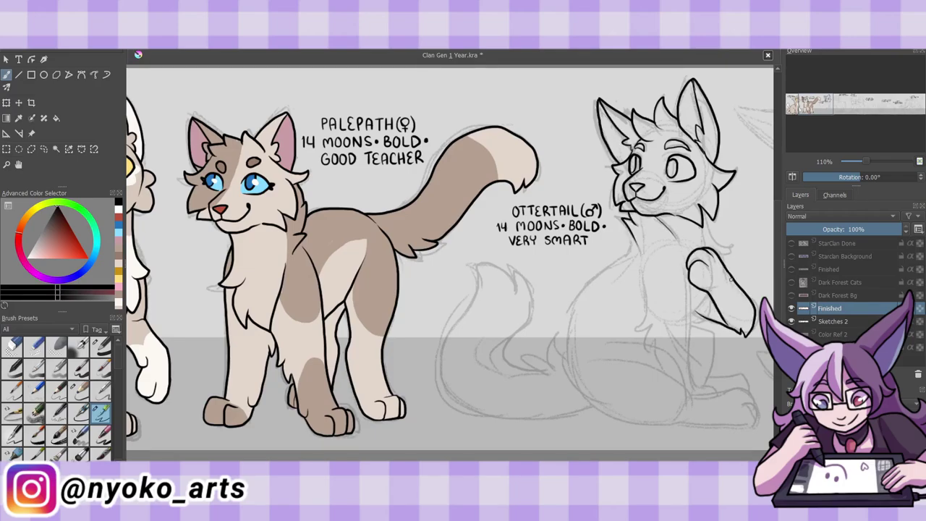
left_click_drag(732, 217, 711, 268)
left_click_drag(712, 300, 691, 315)
left_click_drag(691, 313, 710, 320)
left_click_drag(693, 285, 694, 388)
Ink Ottertail's chest tuft, rounded haunch and both feet resting on the ground
mouse_move(644, 266)
left_mouse_down()
mouse_move(654, 351)
mouse_move(620, 422)
left_mouse_up()
left_click_drag(685, 413, 745, 389)
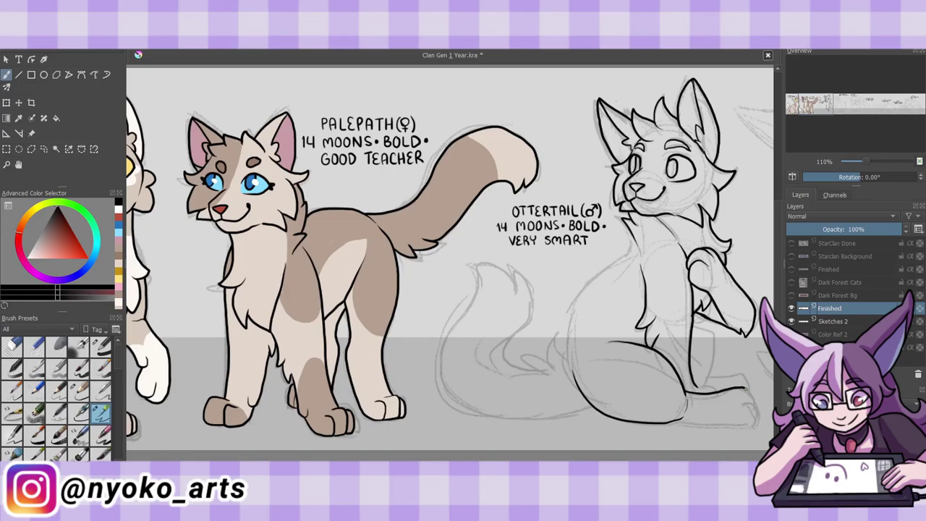
left_click_drag(680, 418, 752, 394)
key("ctrl+z")
left_click_drag(678, 422, 749, 422)
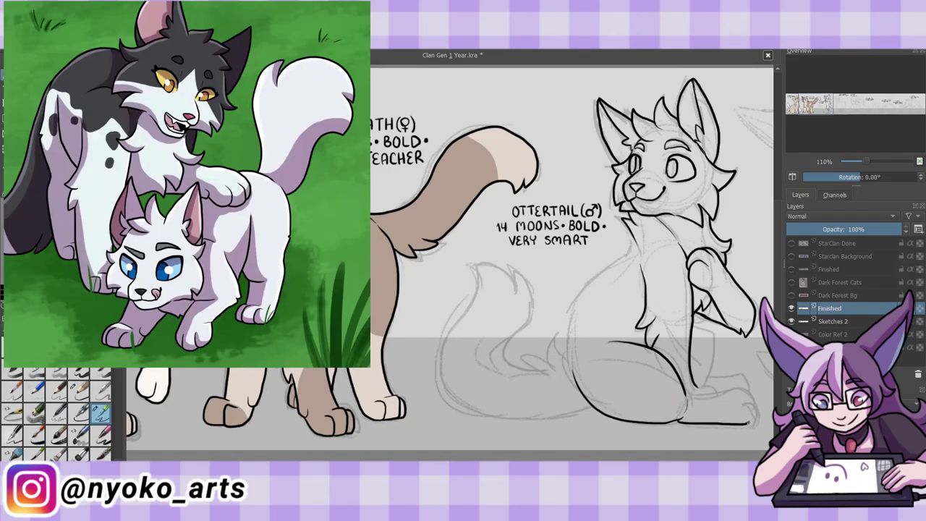
left_click_drag(687, 333, 747, 423)
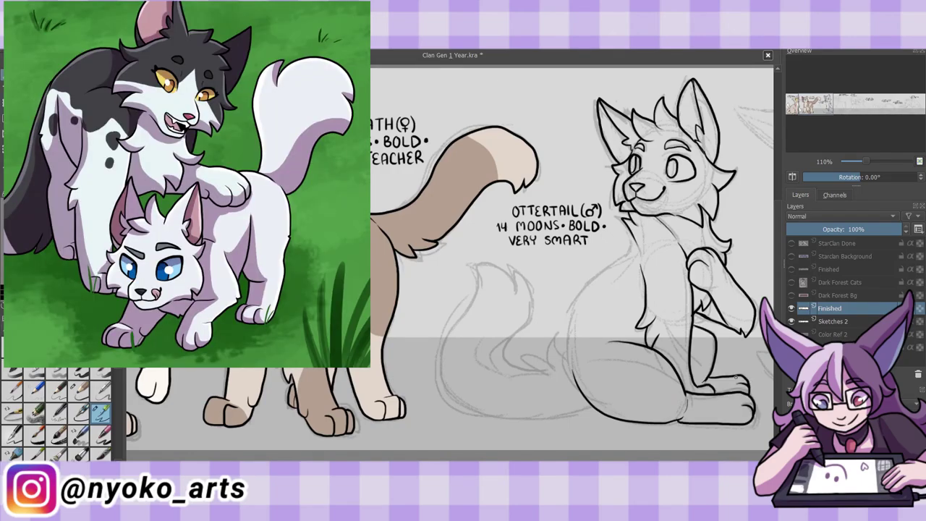
Ink Ottertail's curved back and his large upturned tail with pointed tufts at the tip and base
left_click_drag(570, 369, 634, 239)
left_click_drag(571, 334, 559, 367)
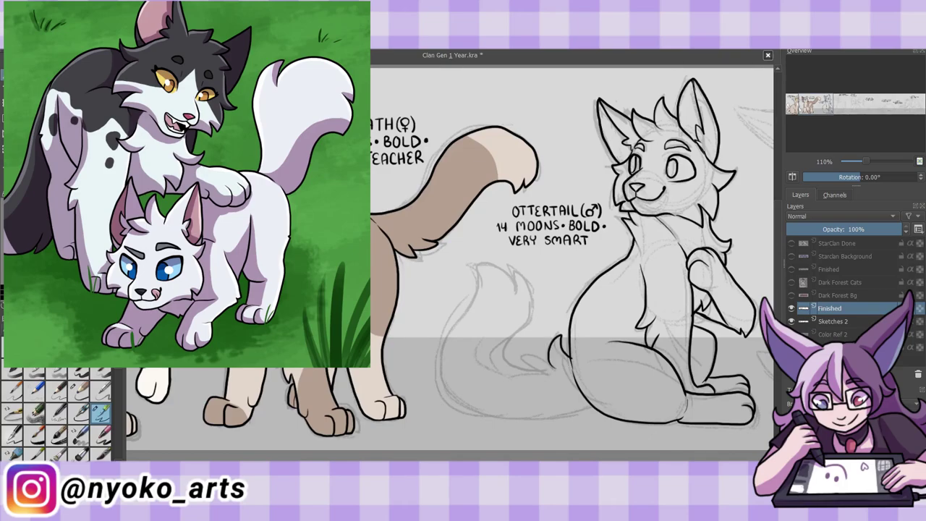
left_click_drag(475, 265, 587, 418)
left_click_drag(510, 269, 553, 358)
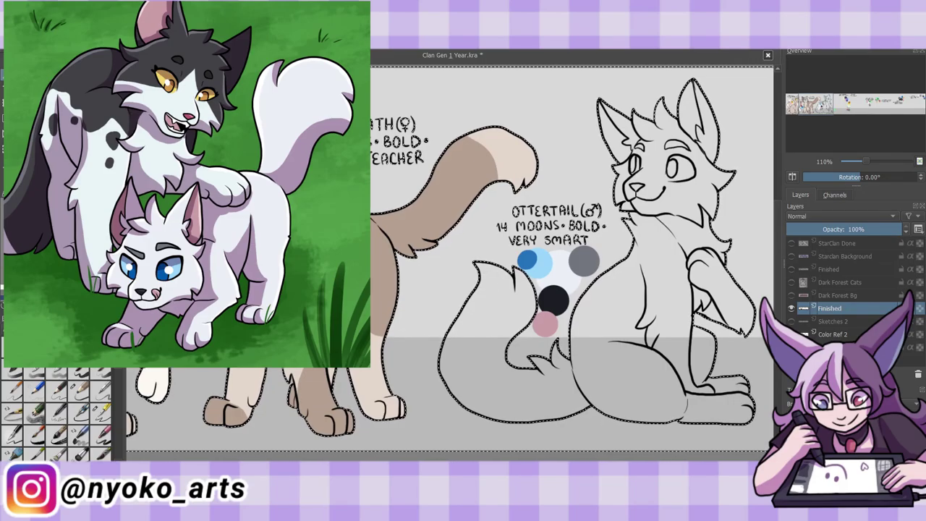
Fill Ottertail's silhouette with his palette's bluish white on a new layer beneath the lines, and clear the selection
key("Insert")
left_click_drag(479, 276, 530, 316)
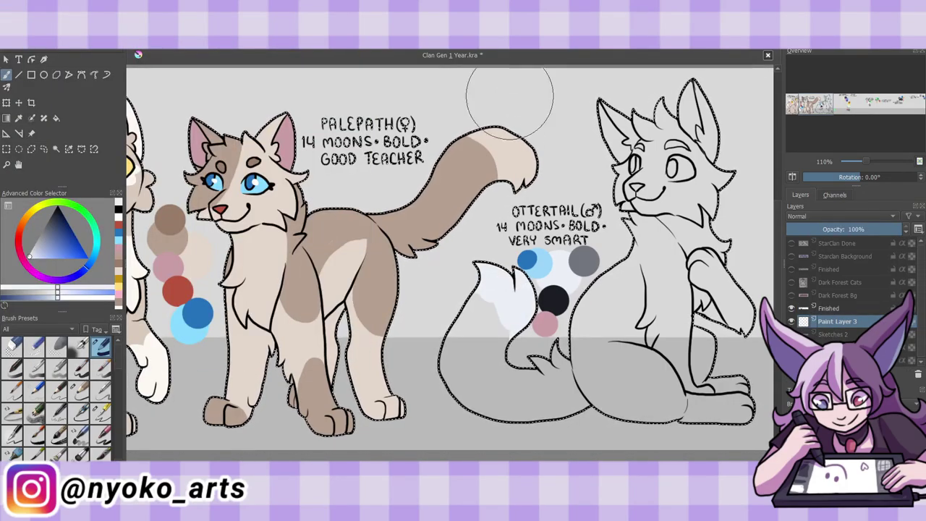
mouse_move(510, 98)
left_mouse_down()
mouse_move(745, 376)
mouse_move(610, 94)
mouse_move(637, 289)
mouse_move(676, 362)
left_mouse_up()
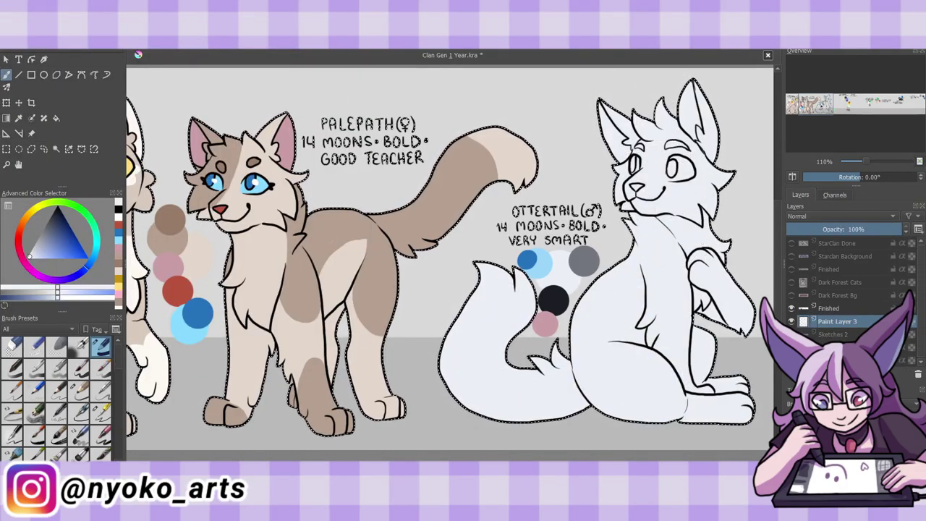
key("ctrl+shift+a")
key("/")
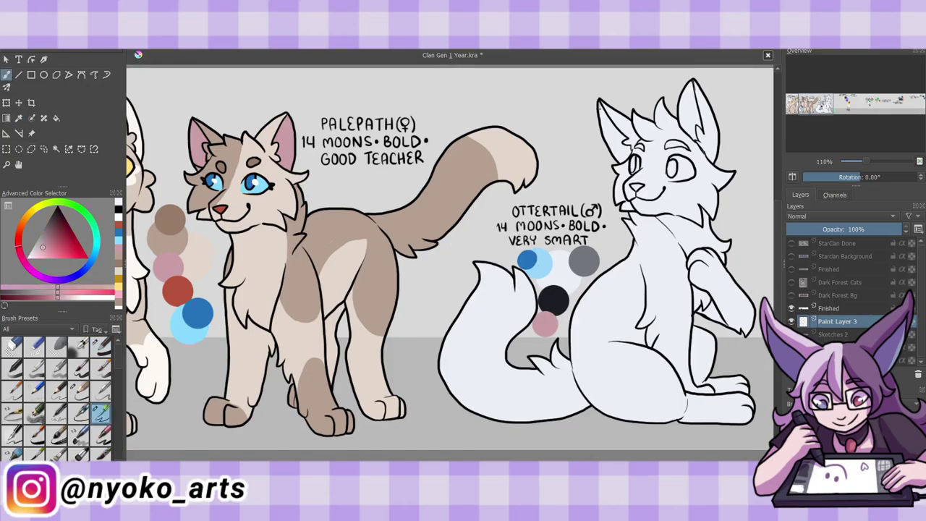
Paint Ottertail's inner ears dusty pink and his brows dark grey
left_click_drag(600, 103, 629, 160)
left_click_drag(604, 129, 626, 156)
mouse_move(687, 81)
left_mouse_down()
mouse_move(693, 137)
mouse_move(694, 120)
left_mouse_up()
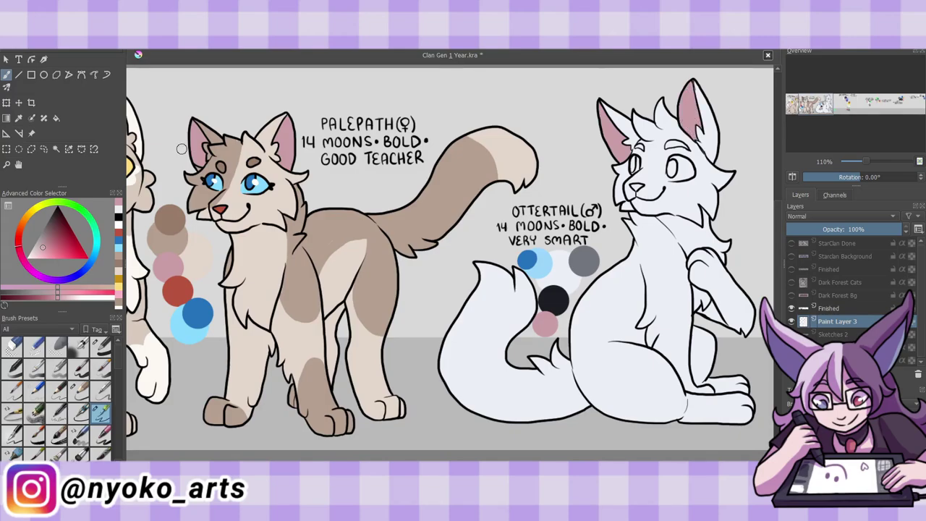
left_click(587, 262, "ctrl")
left_click_drag(666, 149, 693, 149)
Color Ottertail's nose black and his eyes light and darker blue with white highlights
left_click(215, 84, "ctrl")
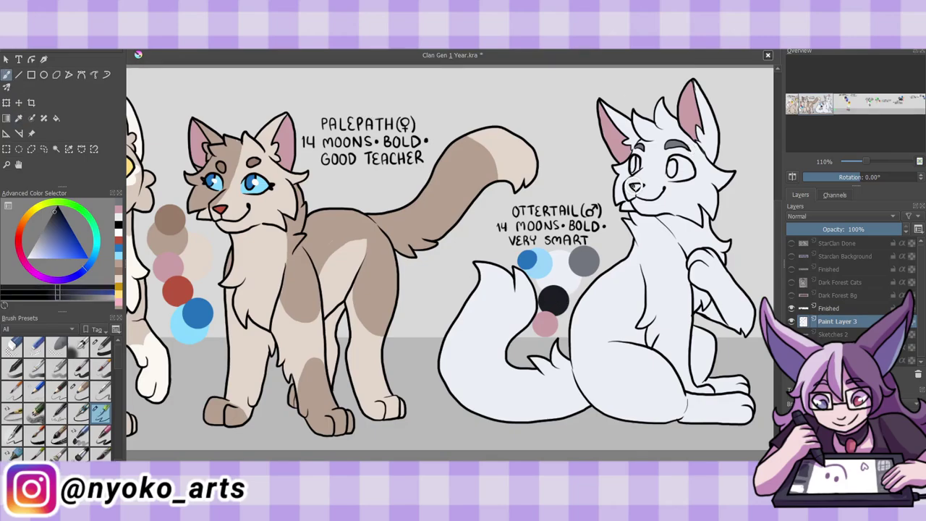
left_click(674, 166, "ctrl")
mouse_move(674, 166)
left_mouse_down()
mouse_move(685, 164)
mouse_move(676, 173)
mouse_move(634, 168)
left_mouse_up()
left_click(208, 85, "ctrl")
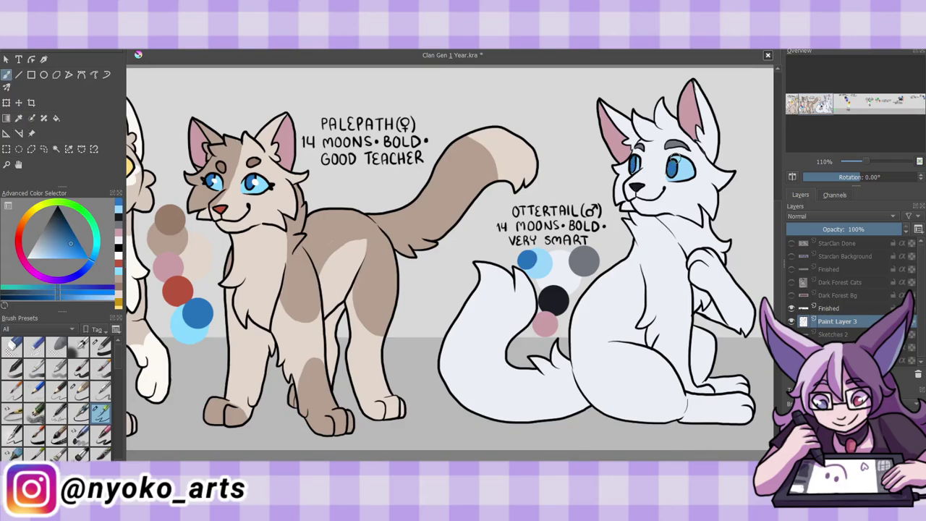
left_click(189, 71, "ctrl")
Merge Ottertail's line layer with his color layer and save the drawing
key("Page_Up")
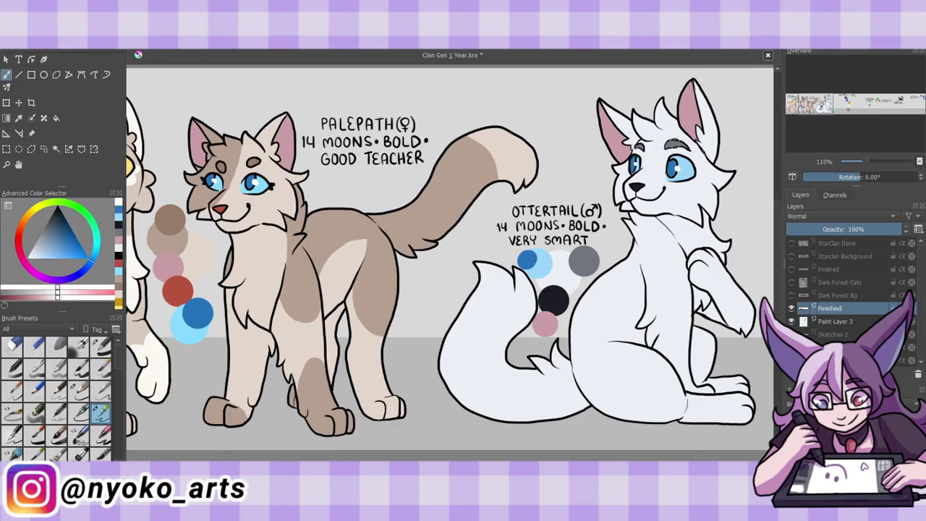
key("shift+Delete")
key("ctrl+s")
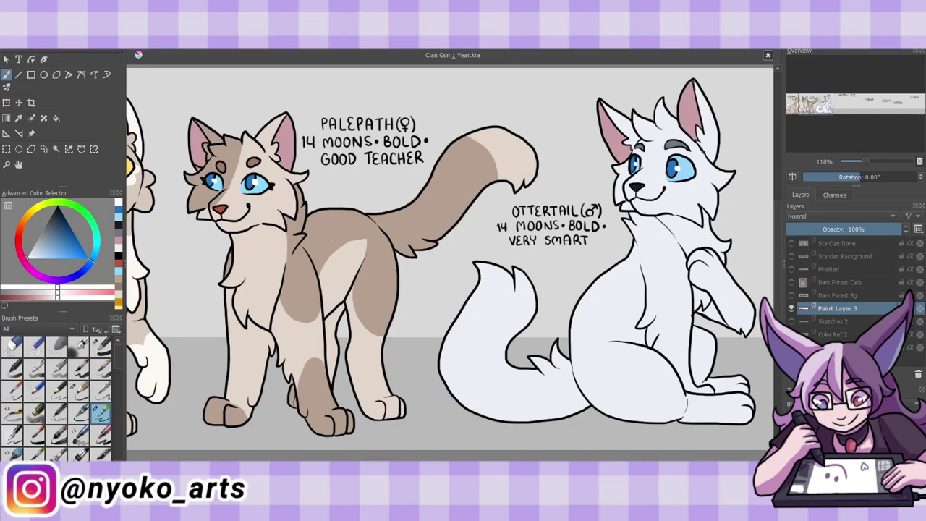
Ink Emberfeather's narrowed eyes, frowning muzzle, cheek fur and sideways ears over the sketch, redoing the misplaced ear strokes
key("ctrl+z")
scroll(611, 116, "right", 5)
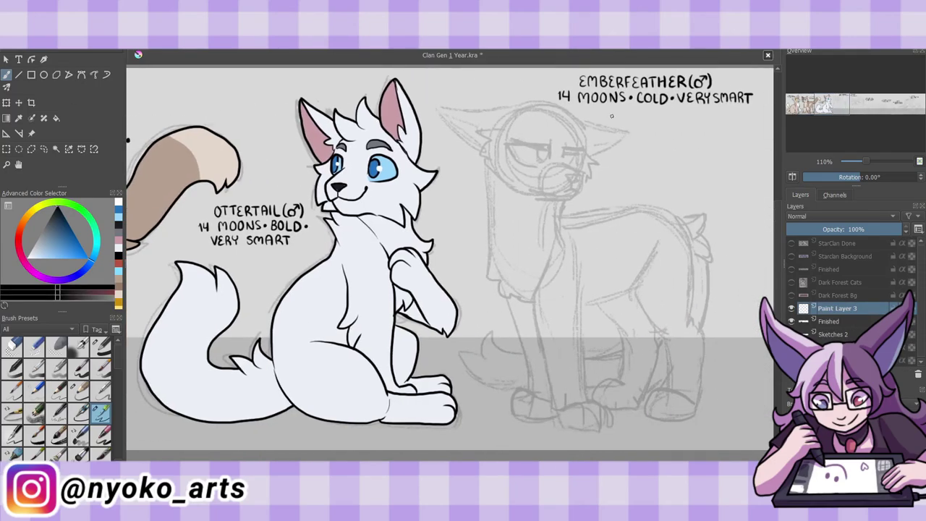
mouse_move(507, 123)
left_mouse_down()
mouse_move(481, 152)
mouse_move(503, 178)
left_mouse_up()
mouse_move(587, 142)
left_mouse_down()
mouse_move(595, 175)
mouse_move(537, 201)
left_mouse_up()
mouse_move(508, 143)
left_mouse_down()
mouse_move(551, 149)
mouse_move(538, 162)
mouse_move(548, 146)
mouse_move(587, 149)
mouse_move(588, 162)
mouse_move(576, 114)
mouse_move(516, 115)
left_mouse_up()
mouse_move(483, 132)
left_mouse_down()
mouse_move(439, 105)
mouse_move(525, 149)
left_mouse_up()
key("ctrl+z")
mouse_move(438, 105)
left_mouse_down()
mouse_move(486, 107)
mouse_move(463, 123)
mouse_move(484, 137)
left_mouse_up()
key("ctrl+z")
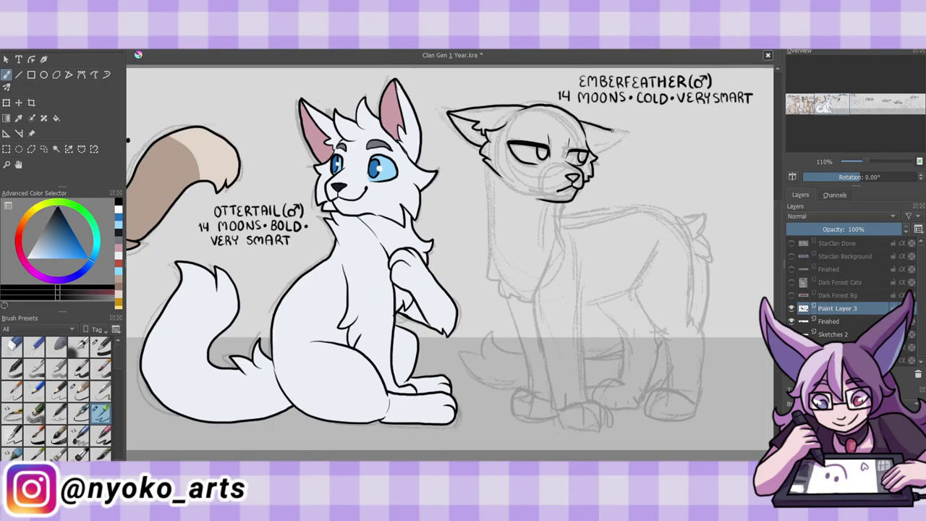
left_click_drag(612, 130, 594, 155)
Ink Emberfeather's neck, chest, front legs and front paws
mouse_move(493, 168)
left_mouse_down()
mouse_move(492, 280)
mouse_move(557, 246)
left_mouse_up()
mouse_move(557, 203)
left_mouse_down()
mouse_move(576, 257)
mouse_move(587, 402)
left_mouse_up()
mouse_move(541, 312)
left_mouse_down()
mouse_move(557, 407)
mouse_move(608, 430)
left_mouse_up()
left_click_drag(542, 396, 558, 420)
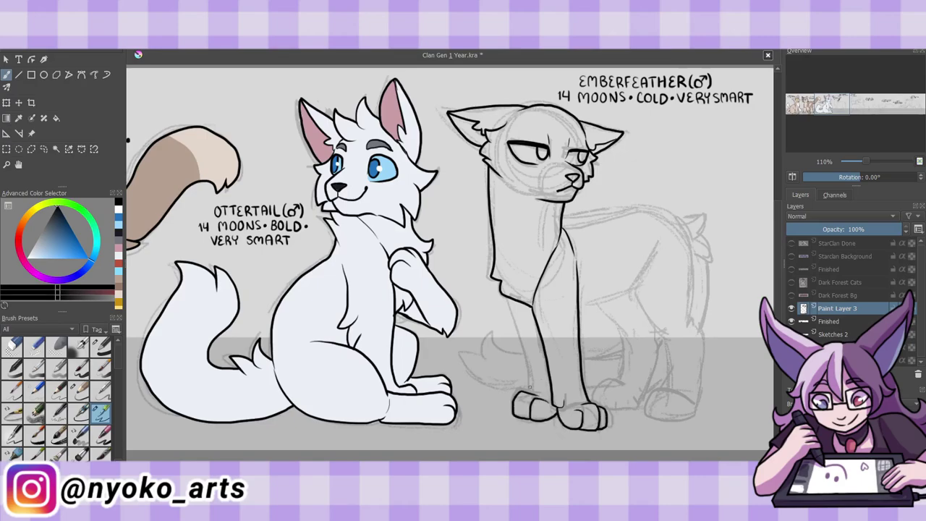
left_click_drag(508, 298, 533, 394)
Ink Emberfeather's belly, back, haunch and near hind leg, and start the far hind leg
mouse_move(579, 311)
left_mouse_down()
mouse_move(612, 300)
mouse_move(655, 246)
left_mouse_up()
mouse_move(561, 212)
left_mouse_down()
mouse_move(682, 234)
mouse_move(694, 330)
left_mouse_up()
left_click_drag(633, 290, 670, 335)
mouse_move(693, 319)
left_mouse_down()
mouse_move(703, 356)
mouse_move(697, 415)
left_mouse_up()
mouse_move(696, 417)
left_mouse_down()
mouse_move(674, 422)
mouse_move(652, 395)
left_mouse_up()
mouse_move(658, 327)
left_mouse_down()
mouse_move(670, 394)
mouse_move(656, 350)
left_mouse_up()
left_click_drag(657, 348, 616, 408)
Finish inking Emberfeather's far hind leg, hind paws and low tail, including the tufts at its base and its curled tip
left_click_drag(624, 301, 598, 382)
mouse_move(673, 230)
left_mouse_down()
mouse_move(694, 214)
mouse_move(702, 307)
left_mouse_up()
left_click_drag(699, 305, 705, 330)
left_click_drag(644, 376, 667, 389)
left_click_drag(655, 338, 661, 345)
left_click_drag(583, 352, 620, 359)
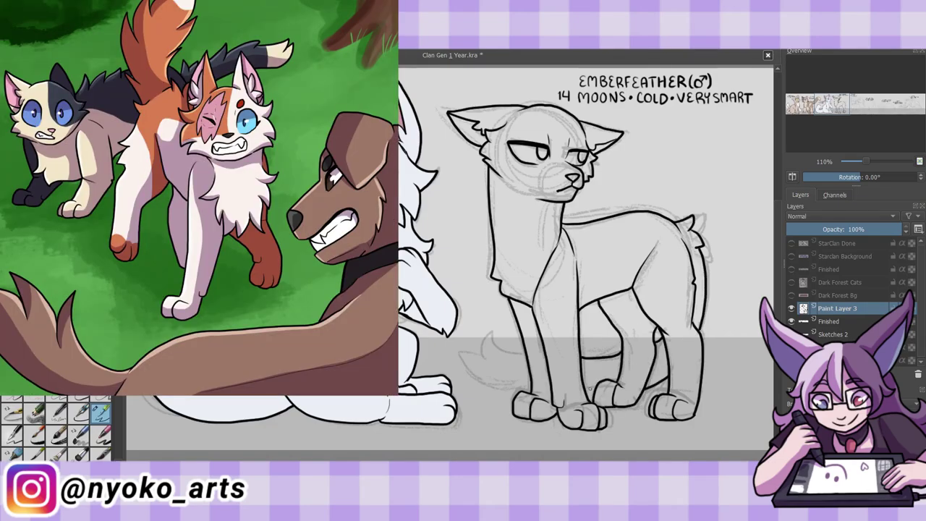
left_click_drag(586, 386, 594, 390)
mouse_move(525, 353)
left_mouse_down()
mouse_move(494, 334)
mouse_move(462, 354)
left_mouse_up()
left_click_drag(462, 354, 479, 370)
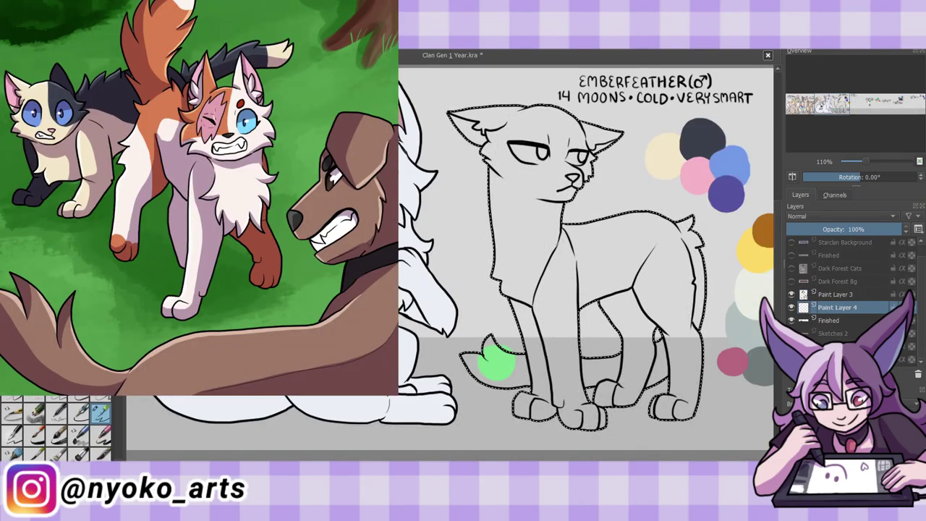
Fill Emberfeather's silhouette with pale cream and paint a dark navy patch over one side of his face and ear
mouse_move(528, 355)
left_mouse_down()
mouse_move(572, 290)
mouse_move(659, 256)
mouse_move(583, 207)
mouse_move(492, 167)
left_mouse_up()
left_click_drag(555, 378, 523, 378)
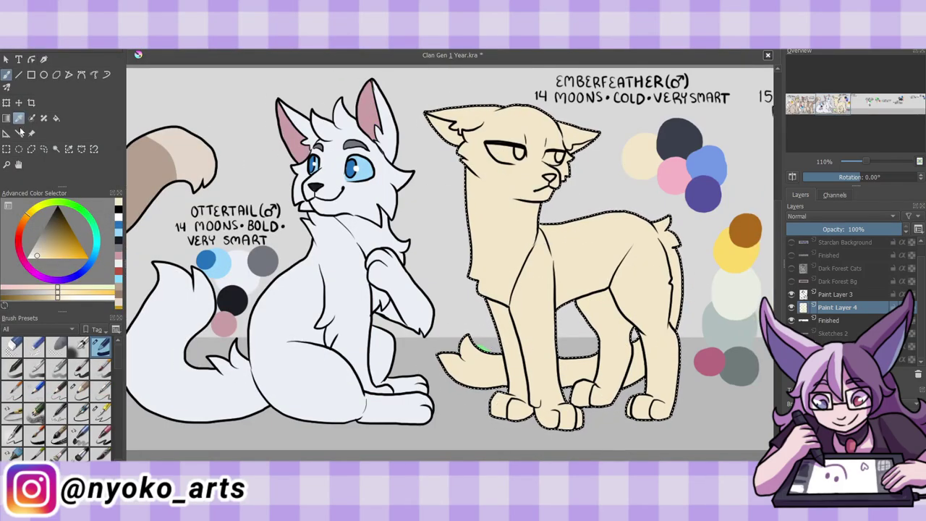
key("x")
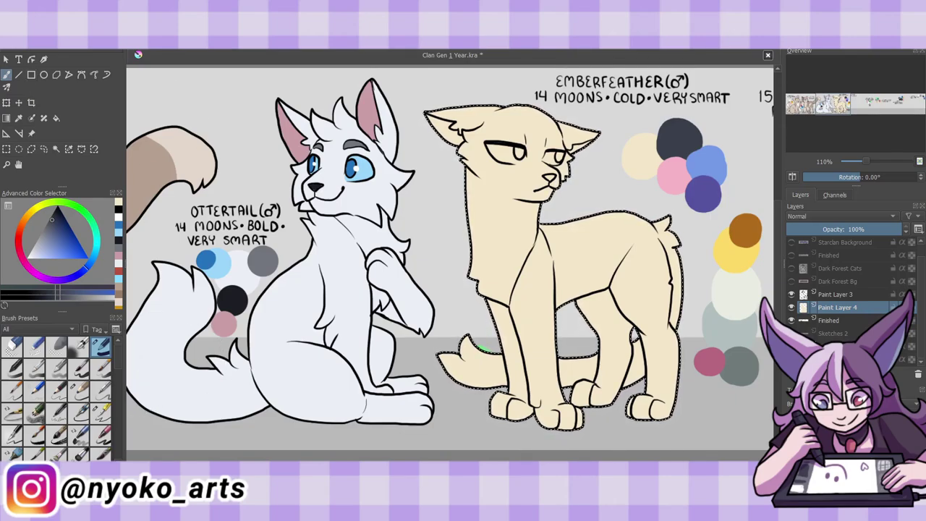
left_click_drag(559, 129, 568, 159)
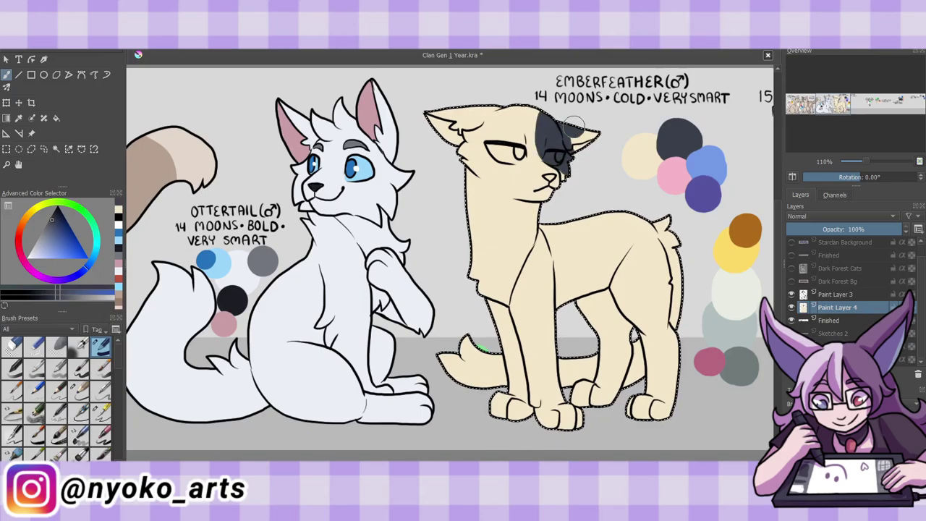
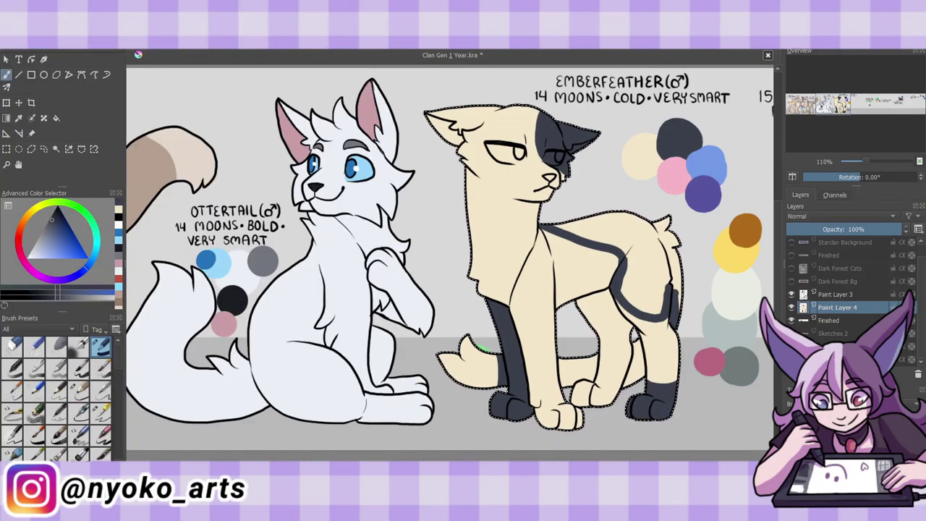
Fill Emberfeather's back, haunch and tail markings with dark navy, and color his inner ears and nose pink
left_click_drag(655, 227, 661, 312)
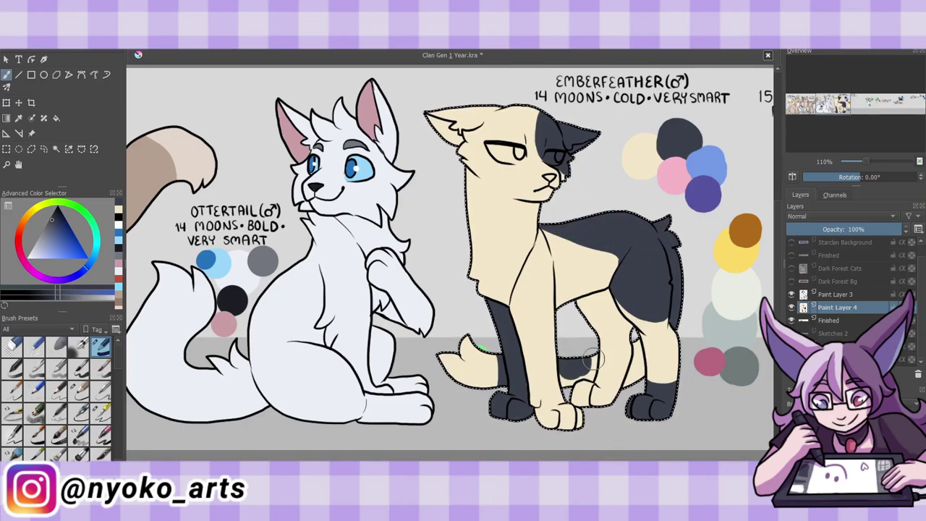
left_click(100, 413)
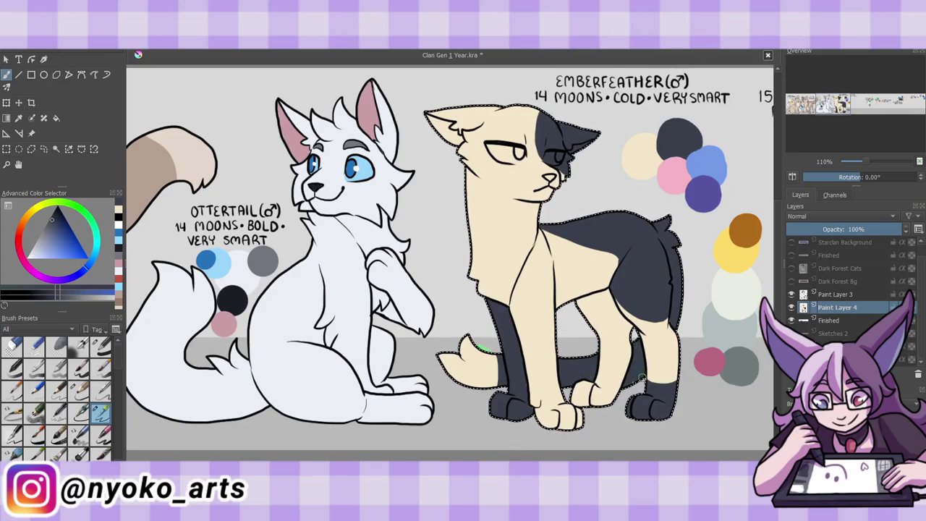
left_click(662, 166, "ctrl")
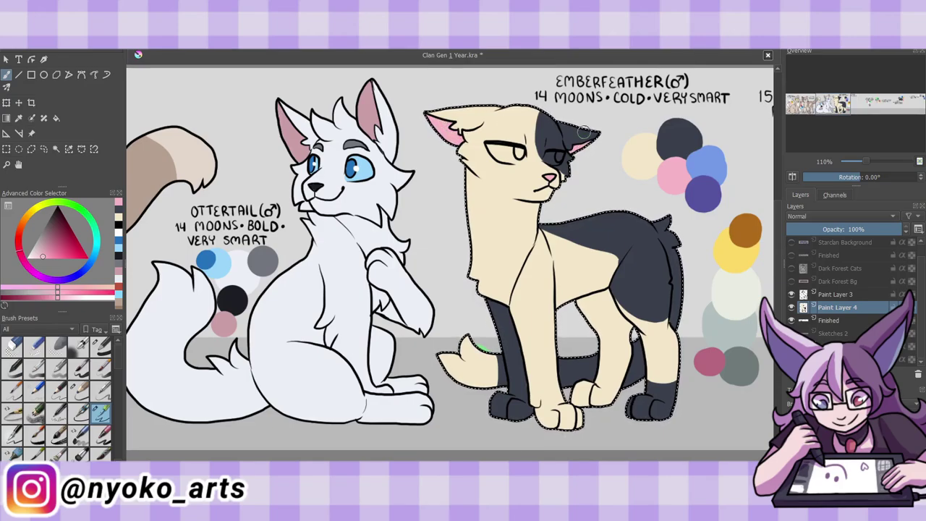
Color Emberfeather's eyes blue with purple irises and white highlights, and save the drawing
left_click(729, 325, "ctrl")
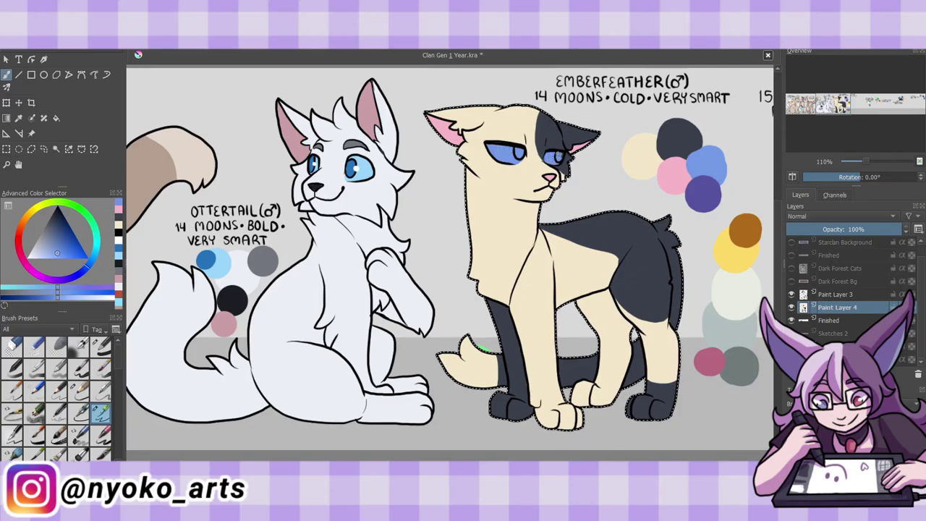
key("x")
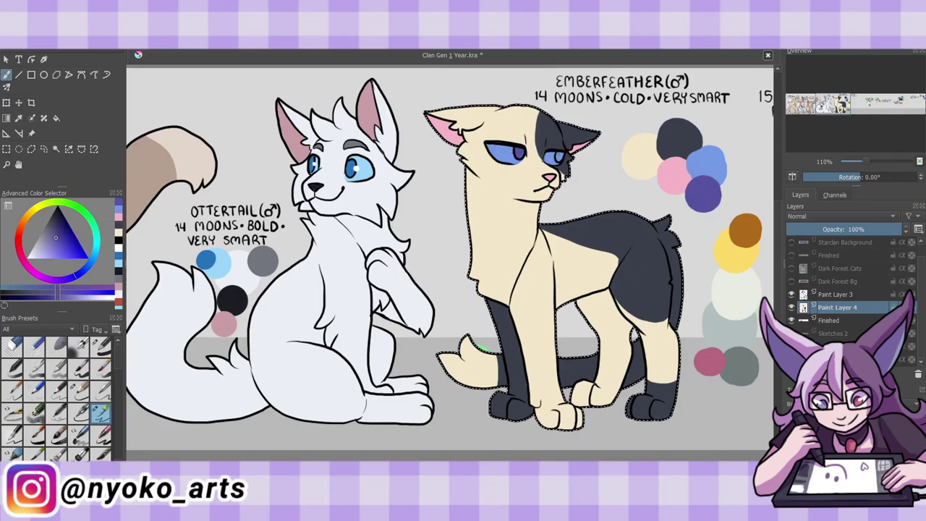
key("ctrl+shift+a")
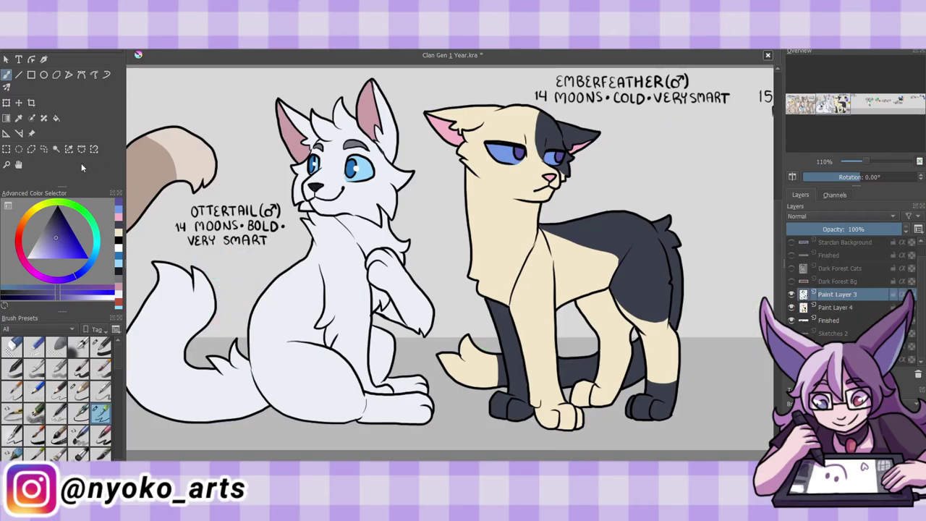
key("Page_Up")
left_click(514, 153)
left_click(554, 155)
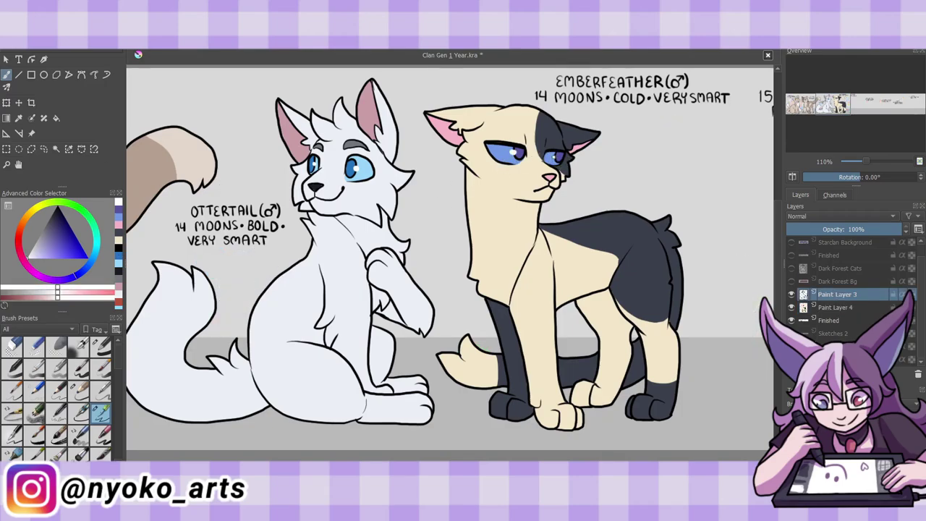
key("ctrl+s")
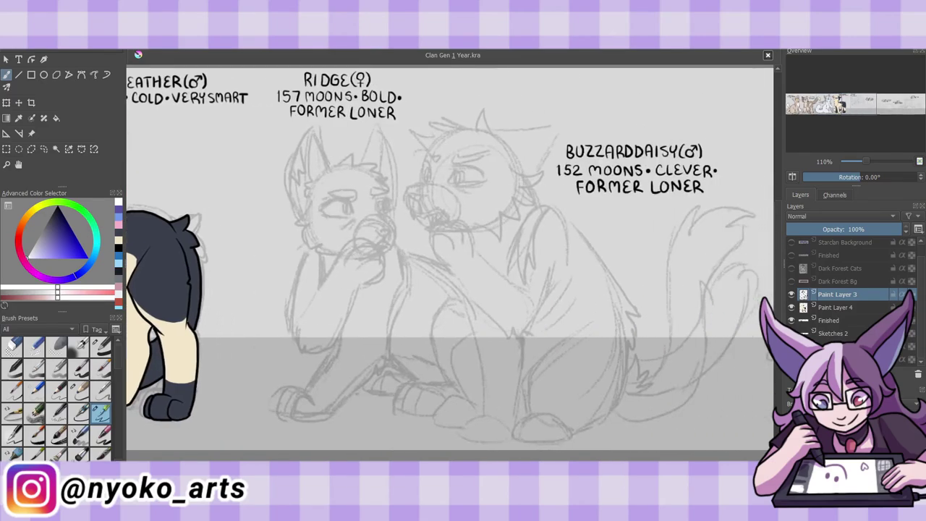
Ink Ridge's raised foreleg, head outline and forehead fur, along with her eyes, brows and muzzle, in black
mouse_move(377, 252)
left_mouse_down()
mouse_move(311, 249)
mouse_move(298, 330)
left_mouse_up()
left_click_drag(304, 218, 336, 255)
left_click_drag(312, 199, 302, 224)
mouse_move(332, 168)
left_mouse_down()
mouse_move(384, 166)
mouse_move(394, 254)
mouse_move(390, 236)
left_mouse_up()
mouse_move(322, 209)
left_mouse_down()
mouse_move(356, 204)
mouse_move(353, 221)
left_mouse_up()
mouse_move(375, 202)
left_mouse_down()
mouse_move(395, 210)
mouse_move(388, 216)
left_mouse_up()
left_click_drag(375, 197, 391, 191)
left_click_drag(330, 195, 355, 186)
left_click_drag(343, 217, 354, 222)
Ink Ridge's chest line and her supporting front leg down to the paw
left_click_drag(396, 246, 399, 271)
left_click_drag(397, 286, 385, 365)
left_click_drag(384, 365, 296, 416)
left_click_drag(344, 322, 311, 391)
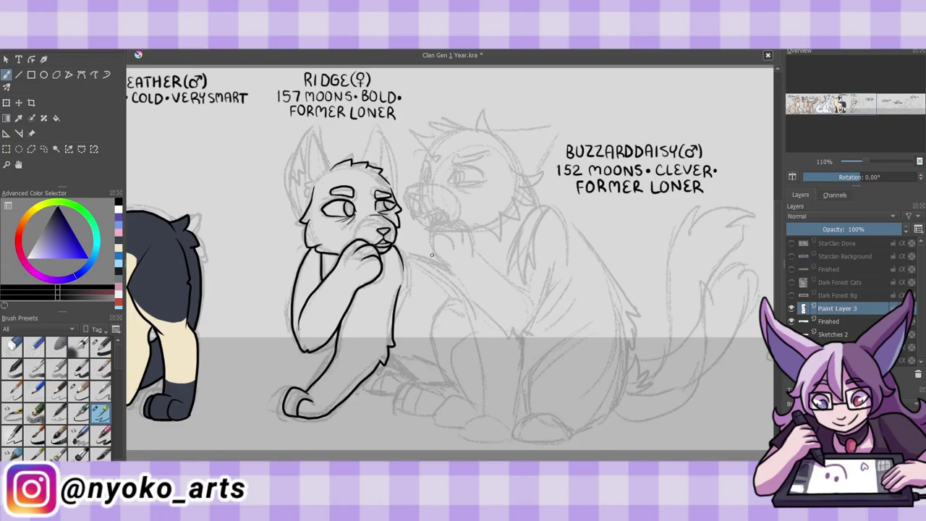
Ink Buzzarddaisy's raised foreleg, its paw, and the shoulder with the jagged marking
left_click_drag(434, 235, 510, 336)
left_click_drag(510, 336, 563, 271)
left_click_drag(549, 206, 537, 282)
left_click_drag(438, 246, 472, 230)
left_click_drag(472, 230, 506, 311)
left_click_drag(532, 213, 507, 275)
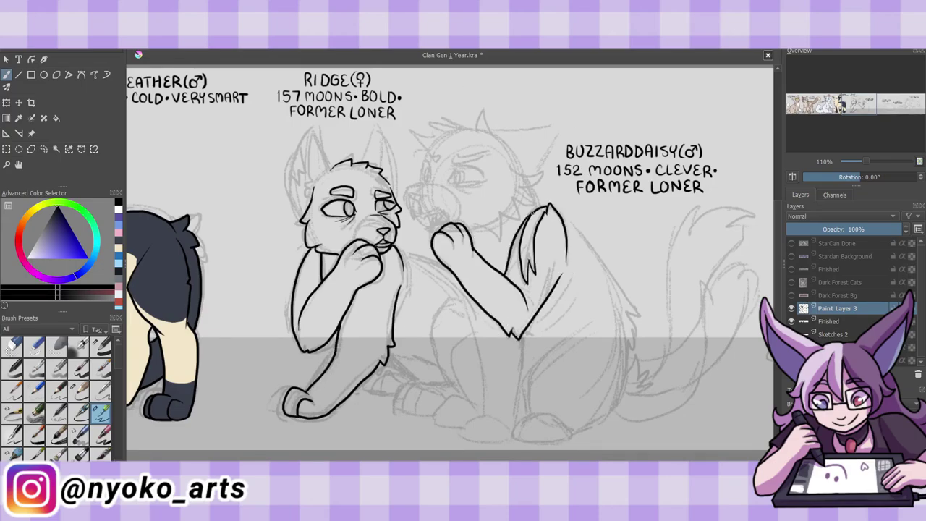
Ink both of Ridge's ears with their inner fur tufts
left_click_drag(310, 193, 332, 163)
left_click_drag(298, 214, 292, 165)
left_click_drag(312, 130, 301, 165)
left_click_drag(362, 165, 394, 192)
Ink Buzzarddaisy's supporting front leg and its toes
left_click_drag(483, 286, 465, 417)
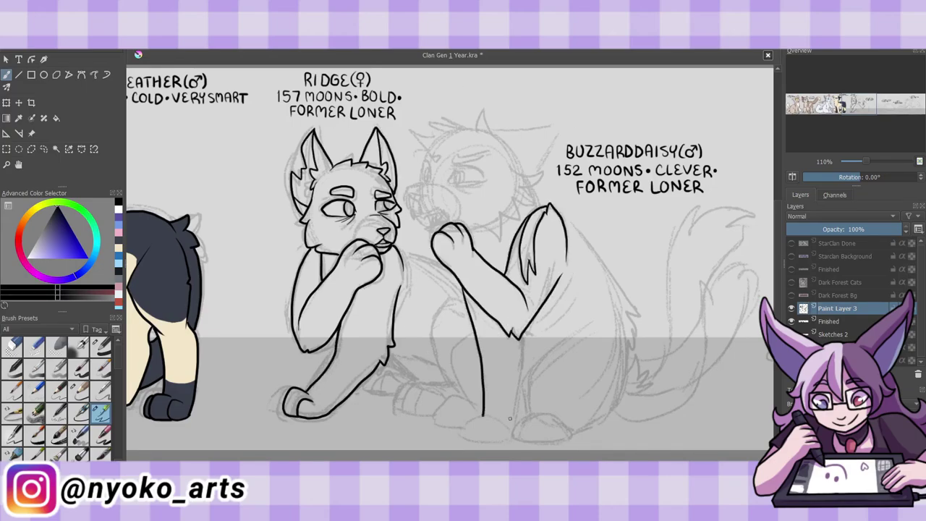
left_click_drag(525, 334, 511, 428)
left_click_drag(511, 427, 472, 441)
Ink Buzzarddaisy's jaw, cheek fur, open-mouthed muzzle and forehead
left_click_drag(502, 224, 473, 242)
left_click_drag(539, 178, 512, 217)
left_click_drag(434, 180, 408, 204)
mouse_move(427, 208)
left_mouse_down()
mouse_move(449, 231)
mouse_move(445, 218)
left_mouse_up()
left_click_drag(410, 196, 430, 226)
left_click_drag(434, 145, 420, 181)
Ink Buzzarddaisy's eyes, brows, under-eye creases and both ears
mouse_move(447, 174)
left_mouse_down()
mouse_move(484, 168)
mouse_move(470, 194)
left_mouse_up()
left_click_drag(452, 162, 486, 153)
left_click_drag(427, 164, 437, 155)
mouse_move(424, 140)
left_mouse_down()
mouse_move(496, 119)
mouse_move(431, 139)
left_mouse_up()
left_click_drag(453, 181, 463, 172)
left_click_drag(508, 132, 552, 178)
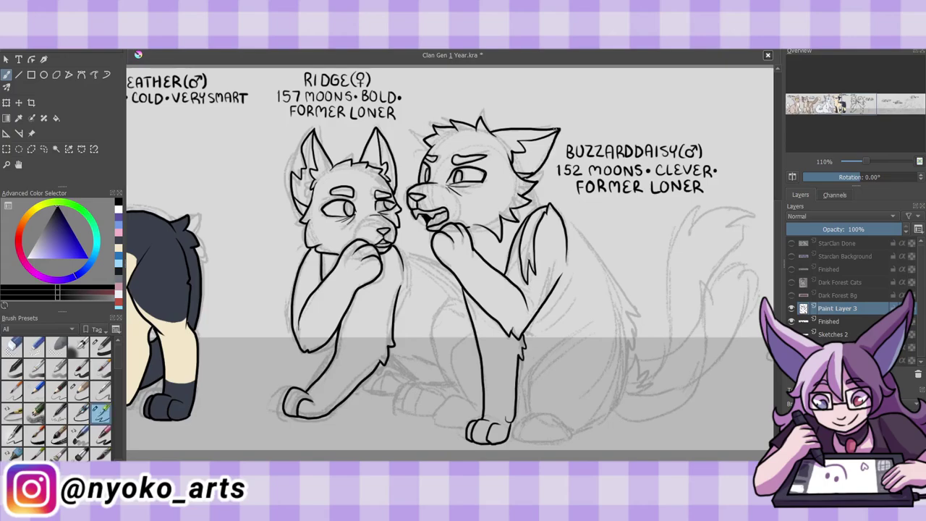
left_click_drag(443, 127, 472, 122)
Ink Buzzarddaisy's neck fur, flank lines, back, haunch and near hind paw
left_click_drag(535, 174, 552, 206)
left_click_drag(487, 236, 473, 262)
left_click_drag(569, 278, 539, 316)
left_click_drag(569, 302, 538, 330)
left_click_drag(562, 213, 626, 384)
left_click_drag(587, 317, 532, 414)
mouse_move(550, 420)
left_mouse_down()
mouse_move(608, 438)
mouse_move(528, 441)
left_mouse_up()
left_click_drag(531, 417, 511, 440)
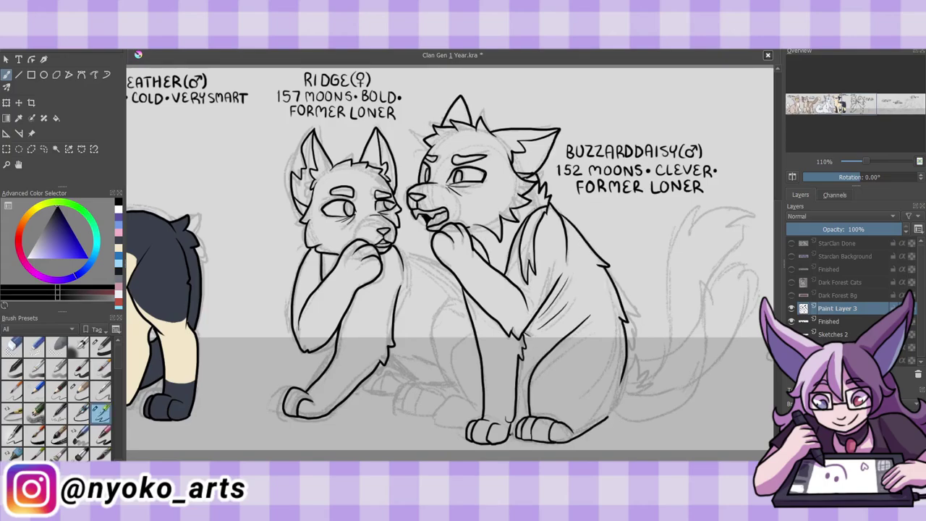
Ink Buzzarddaisy's far hind leg and his raised tail, with tufts at its base and tip
left_click_drag(620, 369, 643, 387)
left_click_drag(458, 333, 479, 409)
left_click_drag(637, 377, 650, 392)
left_click_drag(463, 395, 441, 427)
left_click_drag(672, 297, 754, 233)
left_click_drag(696, 239, 615, 415)
left_click_drag(673, 243, 651, 377)
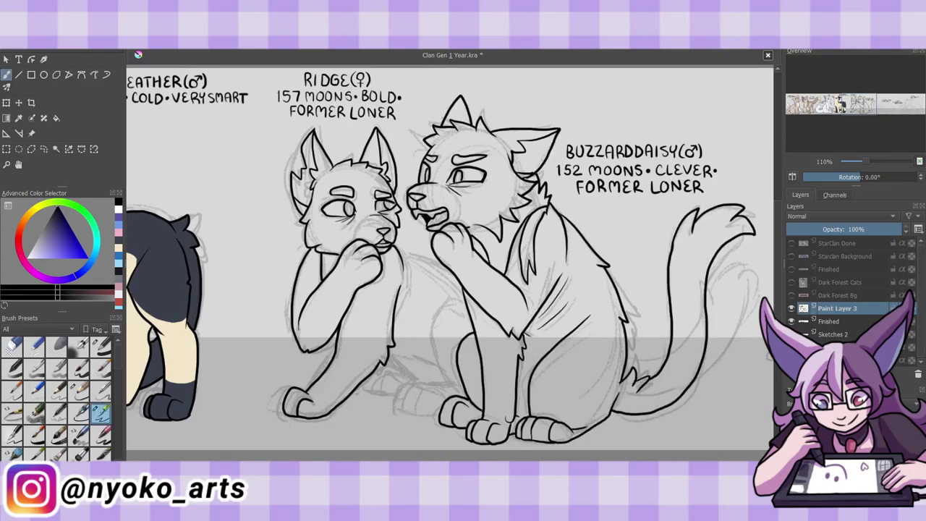
Ink Ridge's back, haunch and hind paws, and her tail curving up behind Buzzarddaisy
left_click_drag(398, 249, 439, 258)
left_click_drag(391, 297, 460, 389)
left_click_drag(438, 389, 418, 415)
left_click_drag(399, 384, 449, 416)
mouse_move(391, 356)
left_mouse_down()
mouse_move(381, 394)
mouse_move(367, 390)
left_mouse_up()
left_click_drag(629, 357, 668, 349)
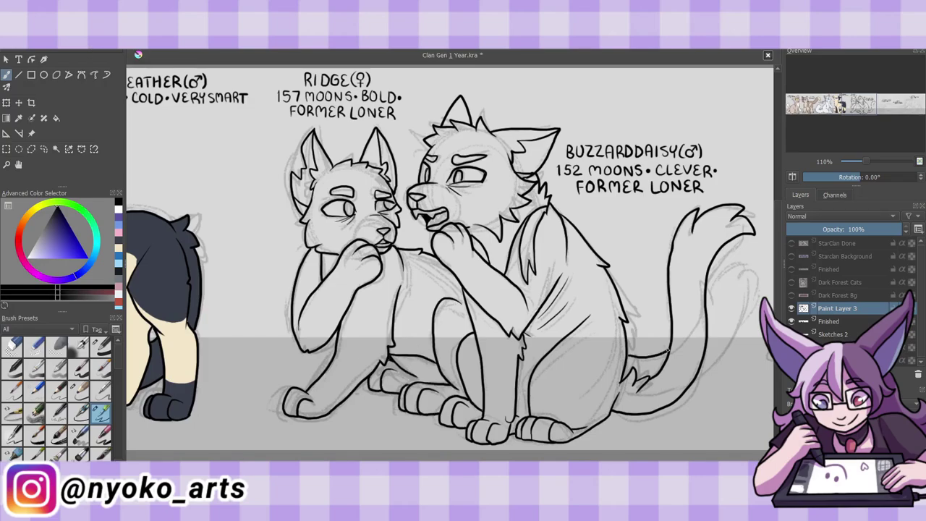
left_click_drag(759, 269, 693, 379)
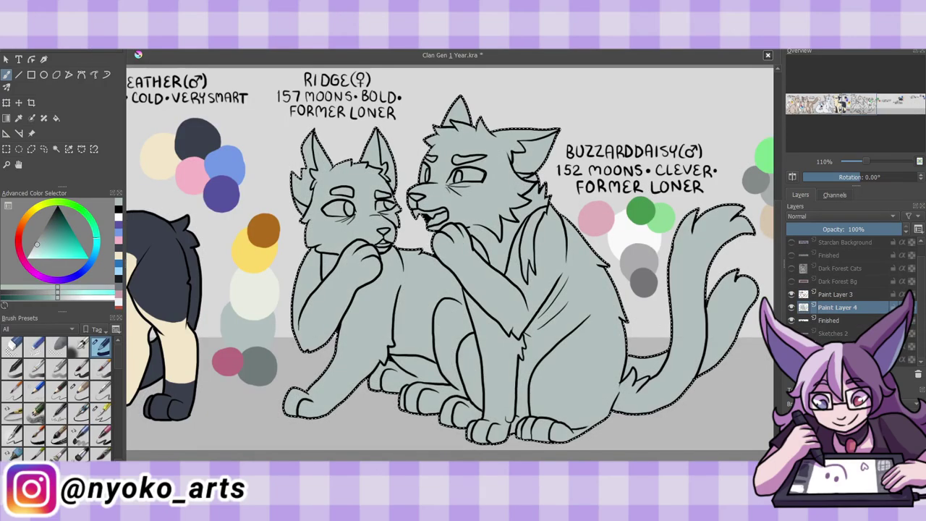
Fill both cats with grey-green, and on a new layer paint Ridge's muzzle, back and inner ears off-white
left_click_drag(405, 275, 477, 290)
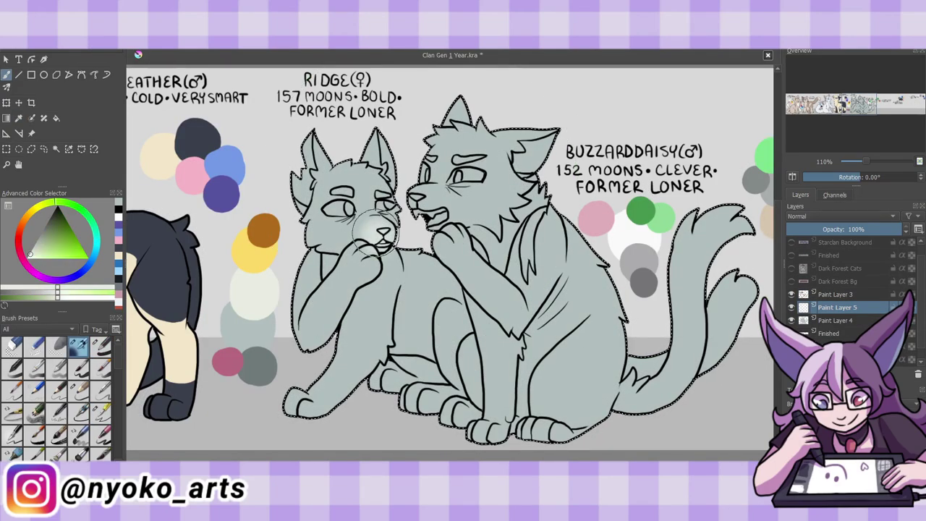
key("Insert")
left_click(31, 255)
left_click(11, 345)
left_click_drag(358, 224, 369, 255)
key("slash")
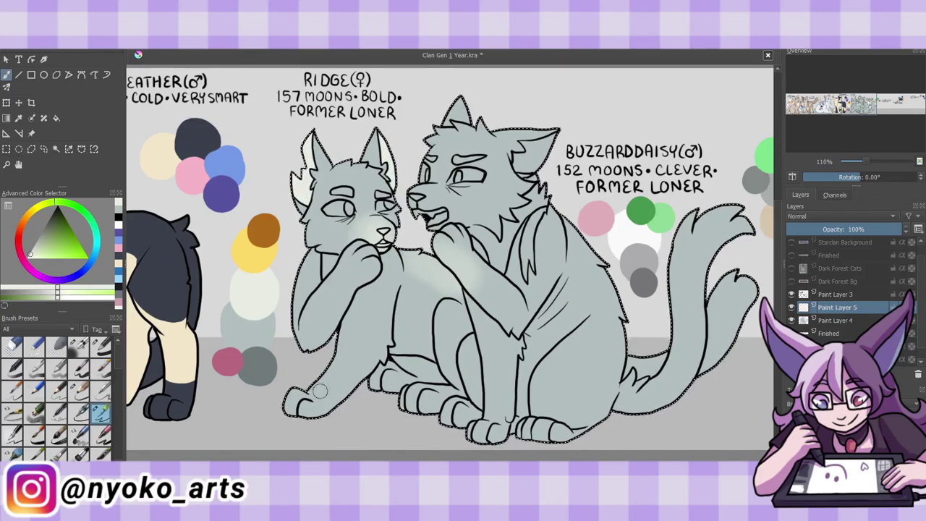
Color Ridge's brows dark grey, her nose and mouth dark pink, and her eyes yellow with brown irises
left_click(257, 365, "ctrl")
left_click_drag(331, 190, 391, 199)
left_click(227, 361, "ctrl")
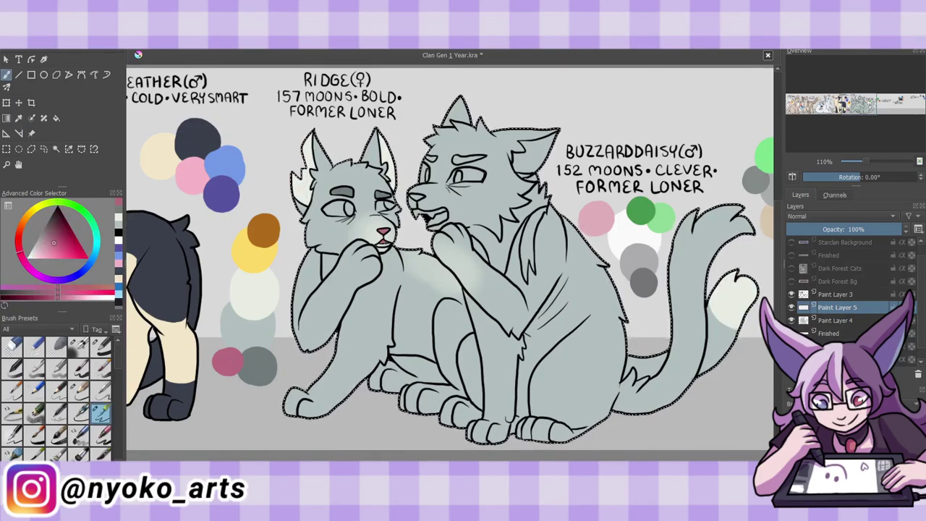
left_click_drag(378, 230, 386, 233)
left_click(255, 250, "ctrl")
mouse_move(331, 206)
left_mouse_down()
mouse_move(392, 208)
mouse_move(350, 212)
left_mouse_up()
left_click(264, 230, "ctrl")
left_click_drag(388, 205, 391, 210)
Paint Buzzarddaisy's head, body and tail white over the grey-green base
left_click(253, 289, "ctrl")
key("slash")
left_click_drag(477, 144, 606, 293)
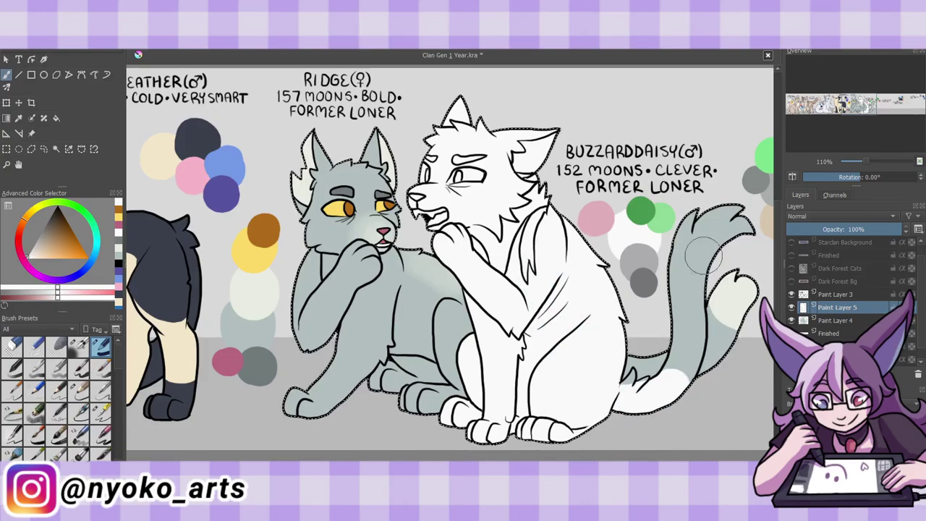
left_click_drag(703, 254, 682, 369)
Paint grey patches on a new layer over Buzzarddaisy's tail, rump, ears and the sides of his face
key("slash")
key("Insert")
left_click(632, 328, "ctrl")
key("slash")
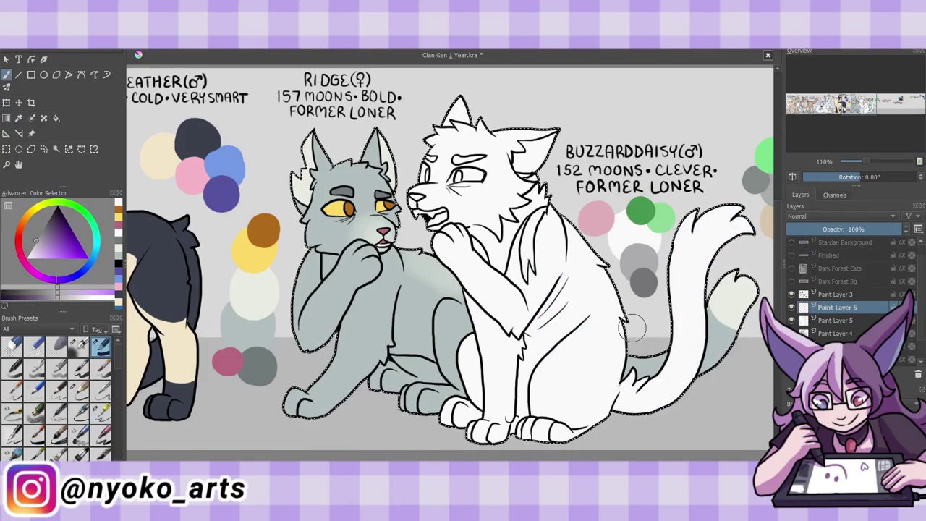
left_click_drag(632, 328, 731, 231)
left_click_drag(536, 138, 463, 156)
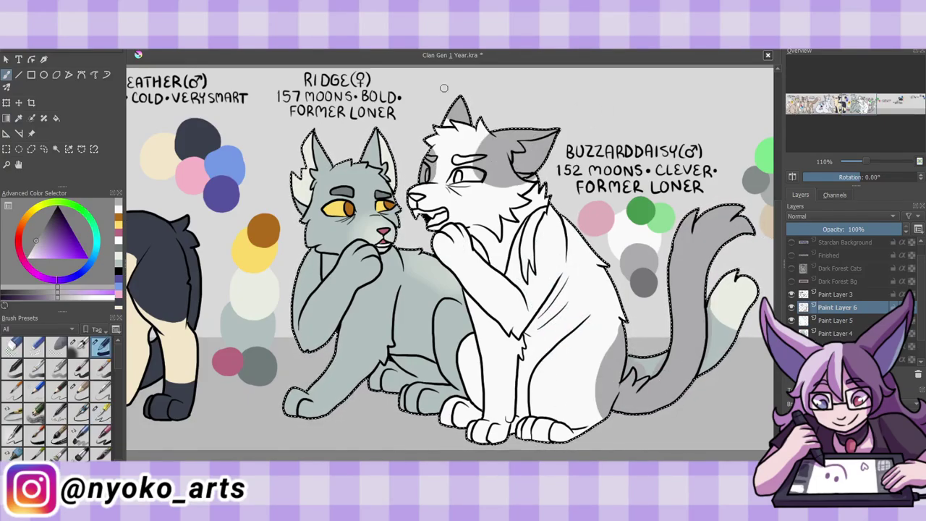
Merge the grey patches down and color Buzzarddaisy's mouth, nose, shoulder marking and inner ear pink
key("slash")
left_click(595, 217, "ctrl")
key("ctrl+e")
left_click_drag(433, 216, 442, 219)
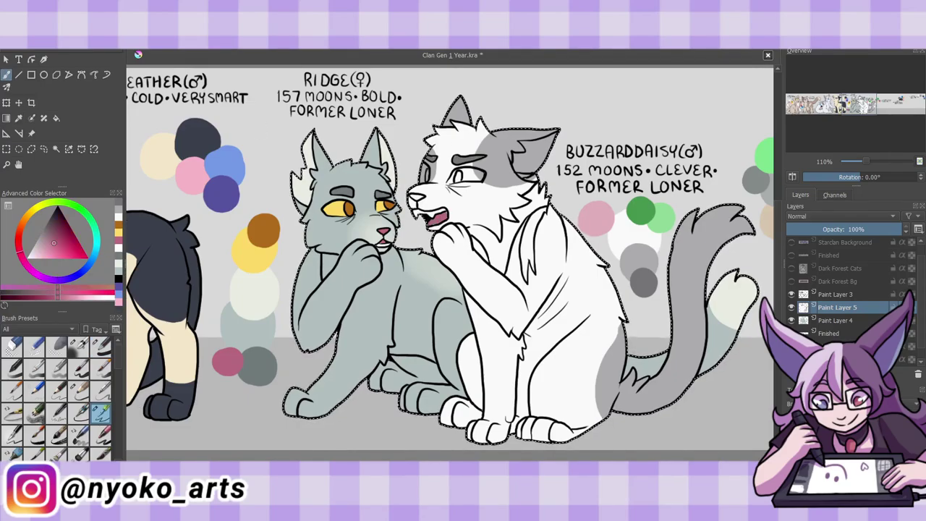
left_click(41, 250)
mouse_move(522, 243)
left_mouse_down()
mouse_move(530, 277)
mouse_move(539, 217)
left_mouse_up()
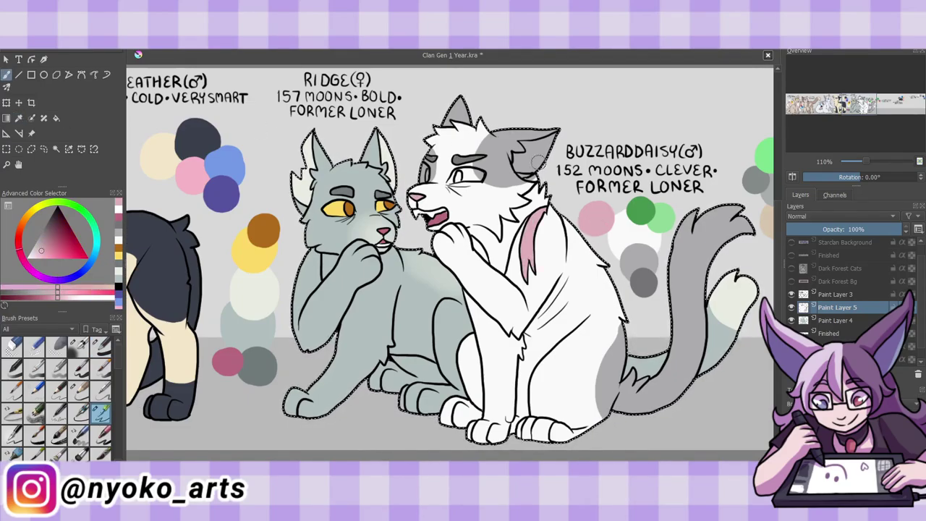
left_click_drag(528, 150, 543, 144)
Color Buzzarddaisy's eyes green with darker irises, merge the cats into the Finished layer and save the drawing
left_click(641, 211, "ctrl")
left_click_drag(426, 174, 474, 175)
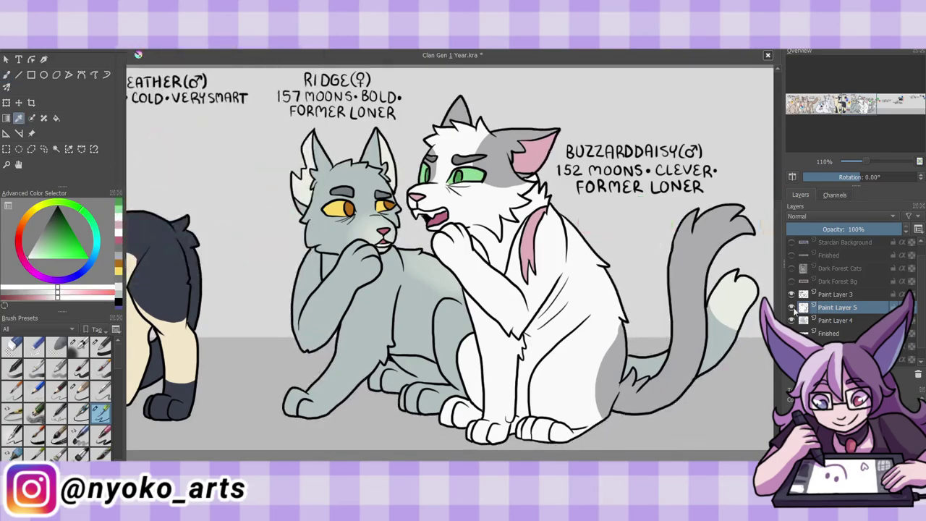
key("b")
key("ctrl+s")
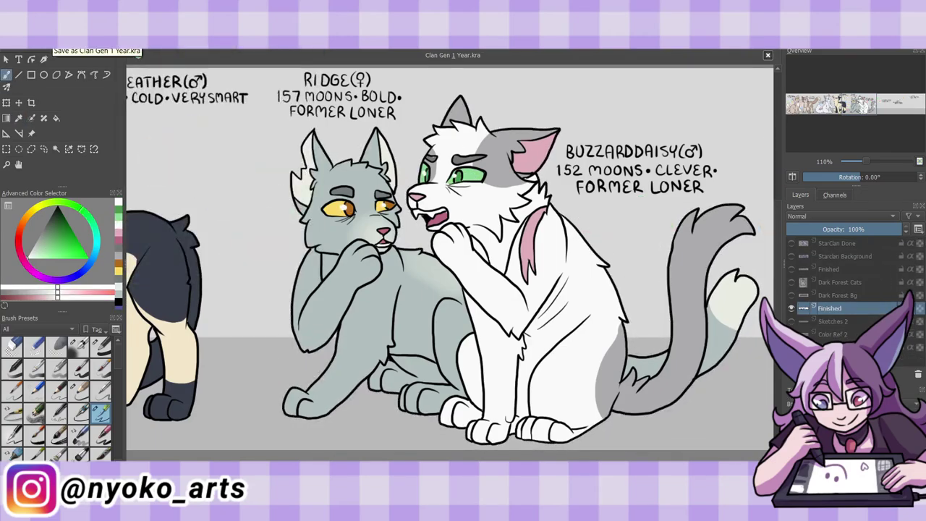
Add a new layer above Finished and ink Whiskerheart's head outline and forehead tuft in black
mouse_move(647, 137)
left_mouse_down()
mouse_move(105, 138)
mouse_move(280, 138)
left_mouse_up()
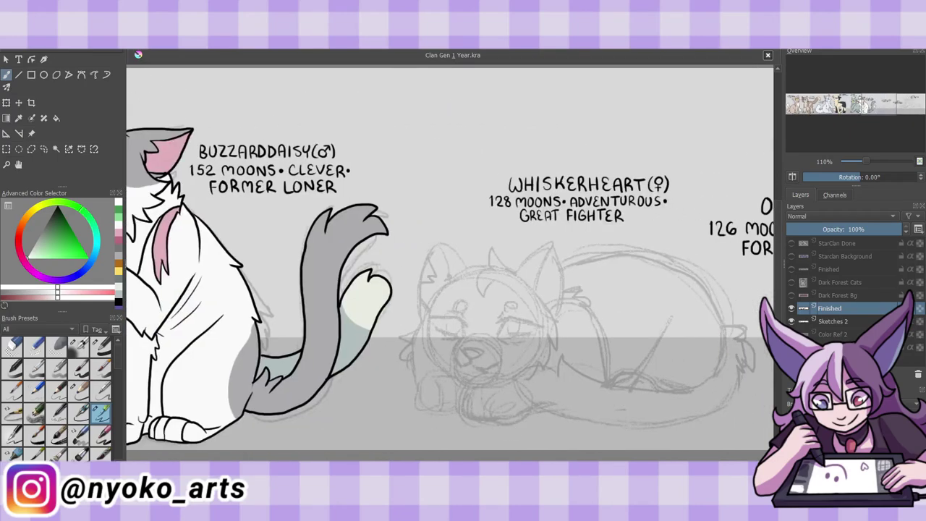
key("Insert")
key("d")
left_click_drag(477, 285, 517, 281)
mouse_move(421, 282)
left_mouse_down()
mouse_move(467, 269)
mouse_move(456, 376)
mouse_move(420, 312)
left_mouse_up()
key("ctrl+z")
mouse_move(513, 267)
left_mouse_down()
mouse_move(563, 306)
mouse_move(536, 366)
left_mouse_up()
Ink Whiskerheart's half-closed eyes, round brows and both ears with their inner fur
mouse_move(430, 318)
left_mouse_down()
mouse_move(468, 318)
mouse_move(461, 332)
mouse_move(465, 311)
left_mouse_up()
left_click_drag(509, 304, 521, 313)
mouse_move(498, 322)
left_mouse_down()
mouse_move(535, 324)
mouse_move(521, 334)
left_mouse_up()
left_click_drag(549, 252, 535, 298)
left_click_drag(443, 246, 446, 276)
left_click_drag(547, 298, 559, 307)
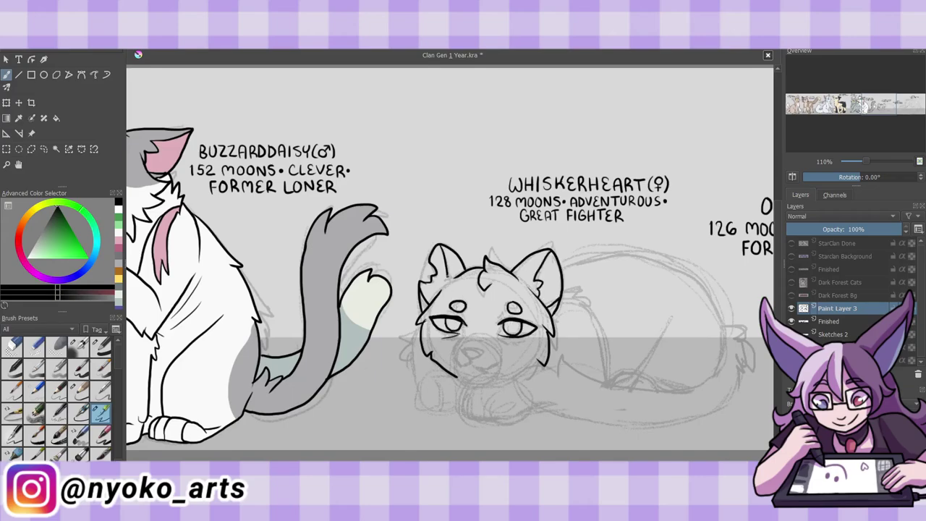
Ink Whiskerheart's nose, mouth and chin, and the thick tail wrapped around her front
left_click_drag(461, 350, 480, 360)
mouse_move(460, 360)
left_mouse_down()
mouse_move(502, 367)
mouse_move(476, 372)
left_mouse_up()
left_click_drag(451, 369, 468, 382)
left_click_drag(550, 362, 716, 383)
left_click_drag(524, 370, 732, 362)
left_click_drag(723, 327, 744, 361)
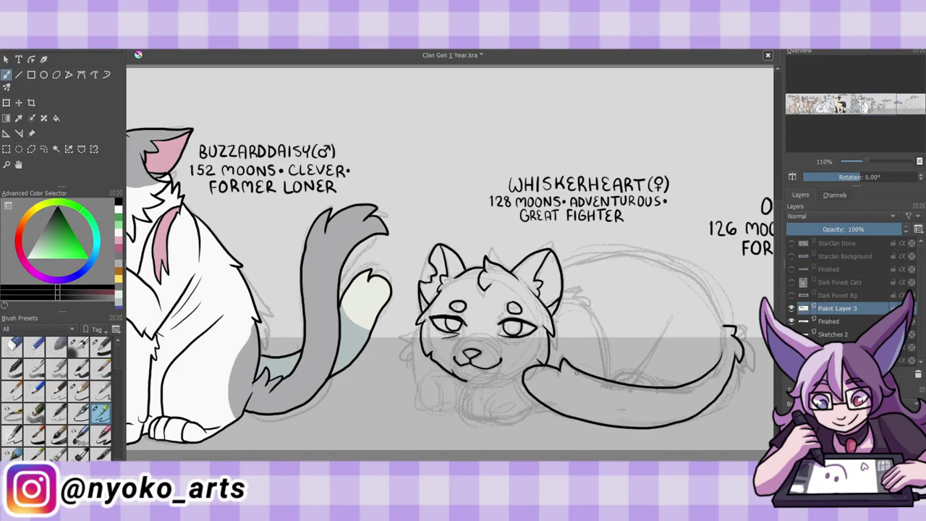
Ink Whiskerheart's front paws, shoulder fur, foreleg and curled body
left_click_drag(545, 395, 467, 415)
left_click_drag(523, 371, 463, 388)
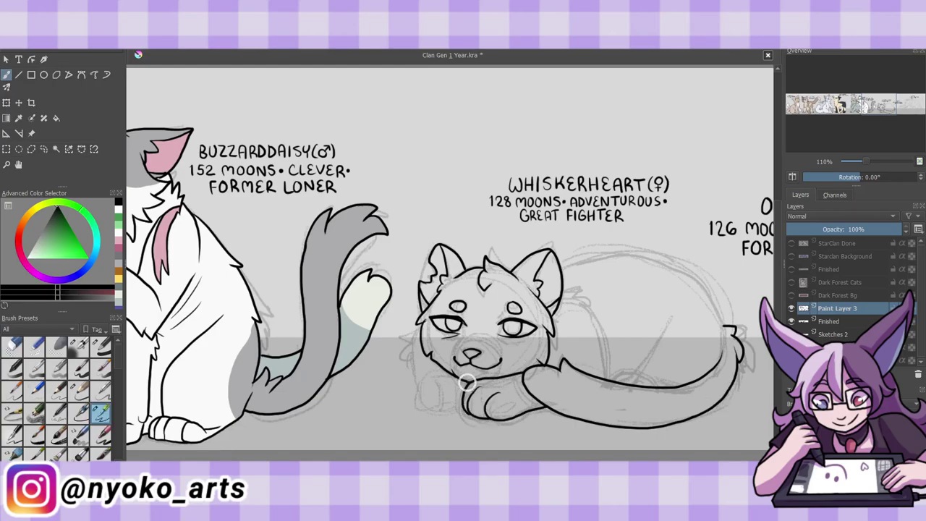
left_click_drag(414, 325, 408, 346)
mouse_move(434, 391)
left_mouse_down()
mouse_move(456, 411)
mouse_move(460, 386)
left_mouse_up()
mouse_move(566, 291)
left_mouse_down()
mouse_move(593, 312)
mouse_move(593, 379)
left_mouse_up()
mouse_move(593, 379)
left_mouse_down()
mouse_move(550, 379)
mouse_move(573, 379)
left_mouse_up()
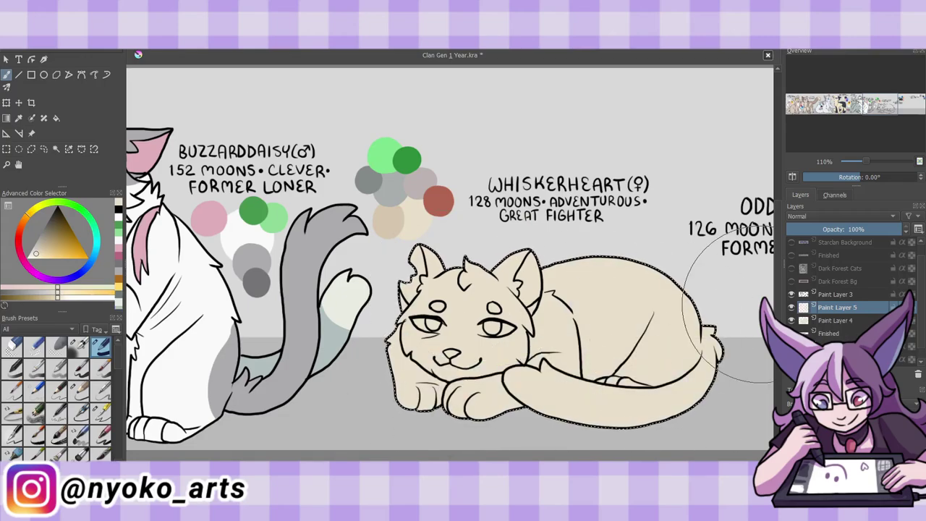
Paint grey patches over Whiskerheart's rump and the base of her tail
left_click(395, 184)
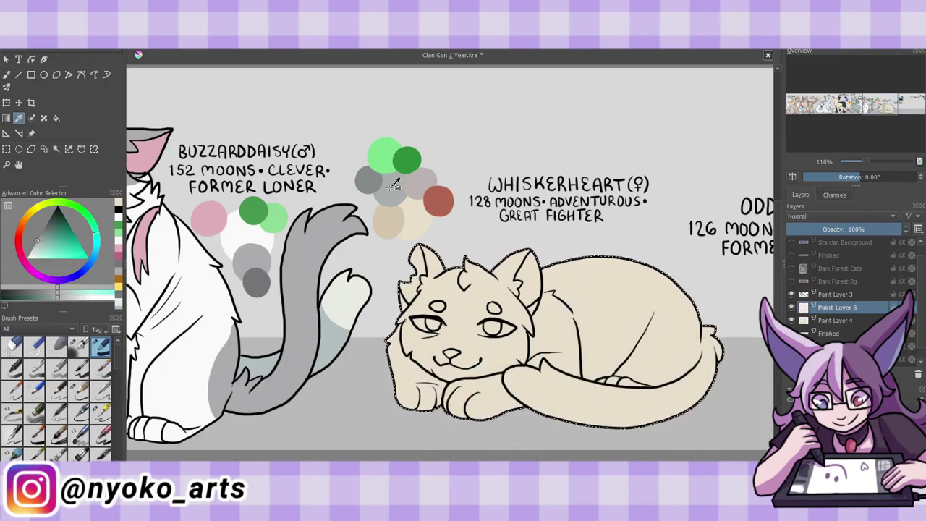
key("b")
left_click_drag(684, 289, 658, 407)
Paint tan patches on a new layer and keep them only around Whiskerheart's grey rump marking
key("Insert")
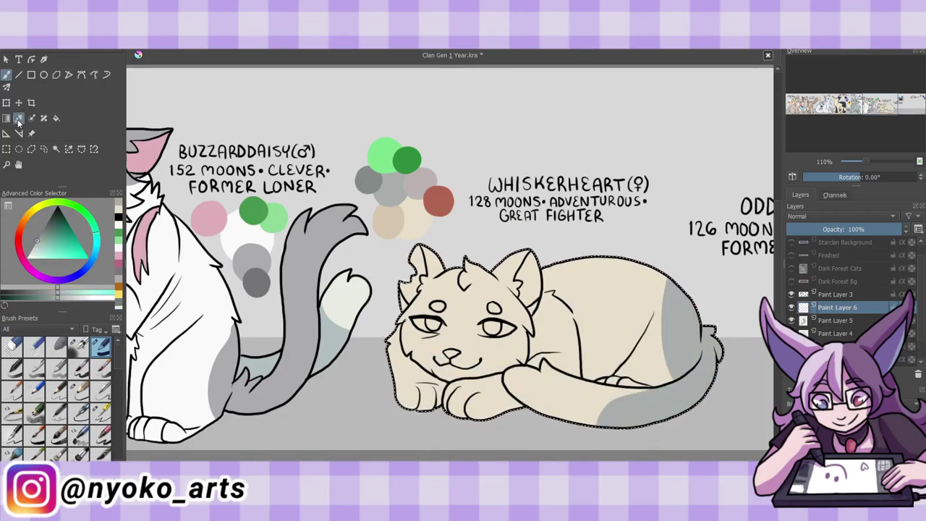
left_click(388, 221, "ctrl")
left_click_drag(637, 282, 654, 347)
left_click(102, 412)
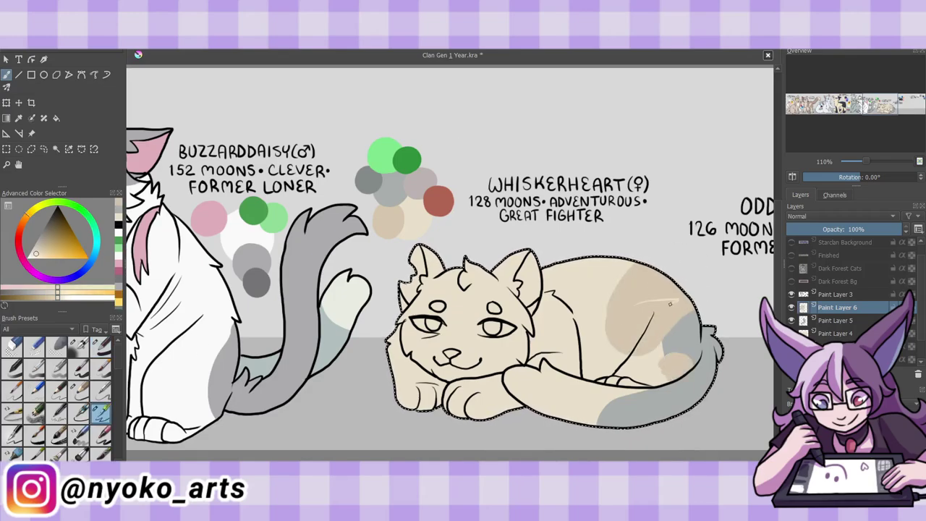
key("ctrl+z")
key("ctrl+z")
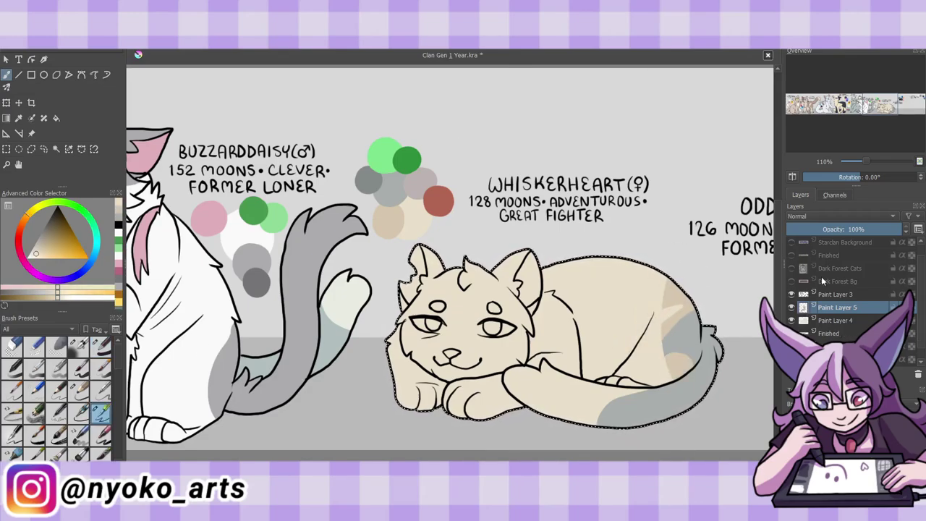
key("ctrl+z")
Paint the rest of Whiskerheart's wrapped tail grey, from its tip to the base
left_click(390, 191, "ctrl")
left_click(102, 348)
left_click_drag(510, 376, 552, 375)
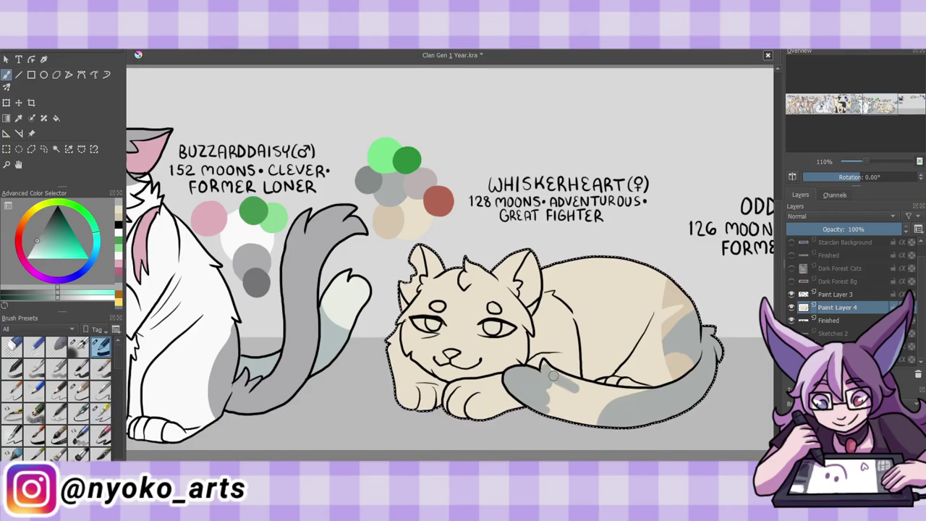
left_click_drag(584, 410, 615, 396)
Paint Whiskerheart's face, forehead and ear edges grey, leaving a cream blaze down her forehead and muzzle
left_click(102, 413)
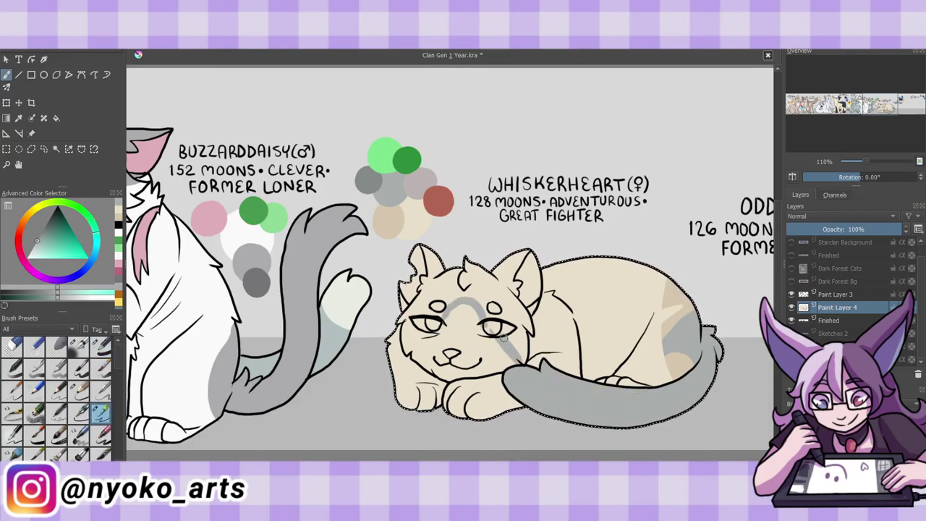
key("/")
left_click_drag(418, 260, 440, 278)
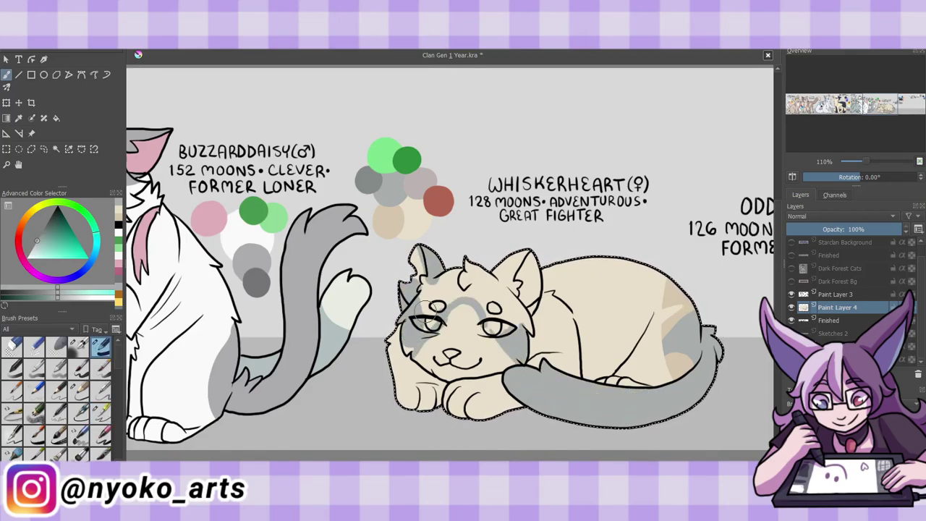
left_click_drag(507, 307, 498, 293)
key("/")
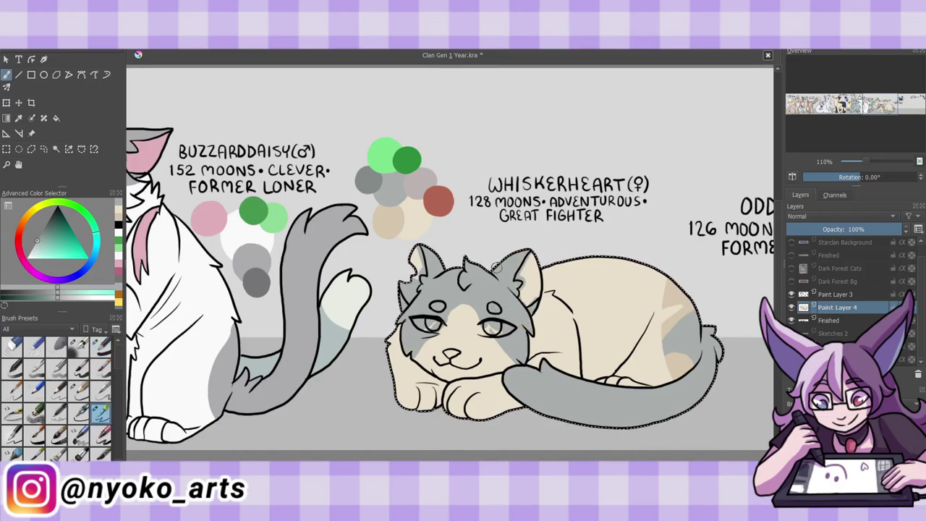
Color Whiskerheart's nose red and her inner ears mauve, and paint a tan patch on one ear
left_click(438, 201, "ctrl")
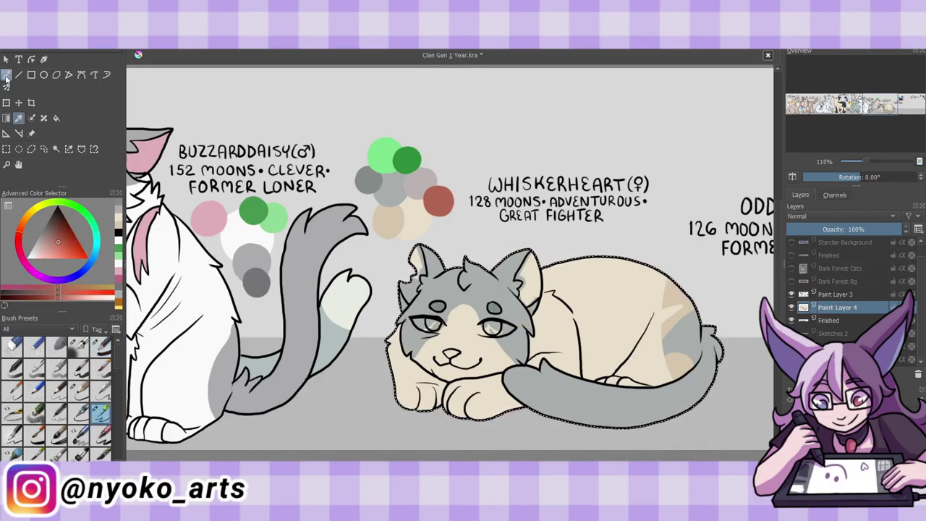
left_click_drag(448, 352, 455, 354)
left_click(147, 124, "ctrl")
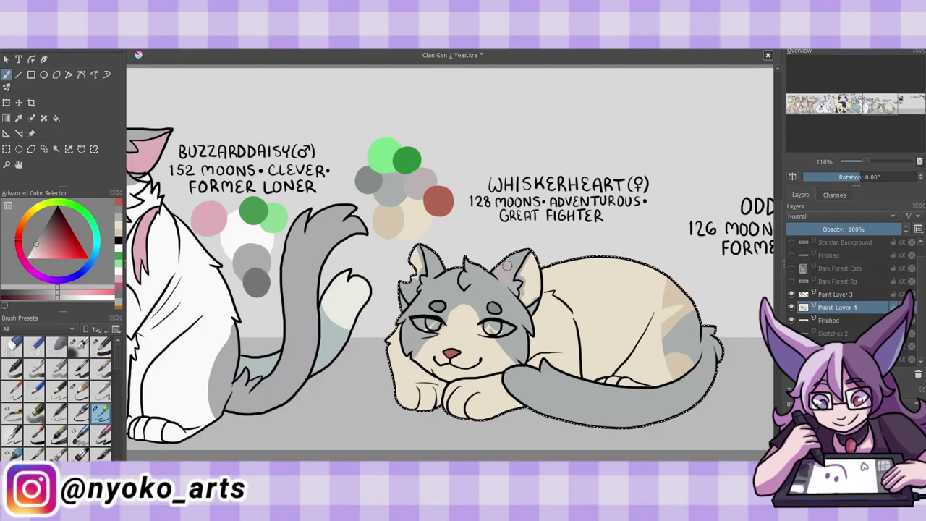
left_click(499, 271, "ctrl")
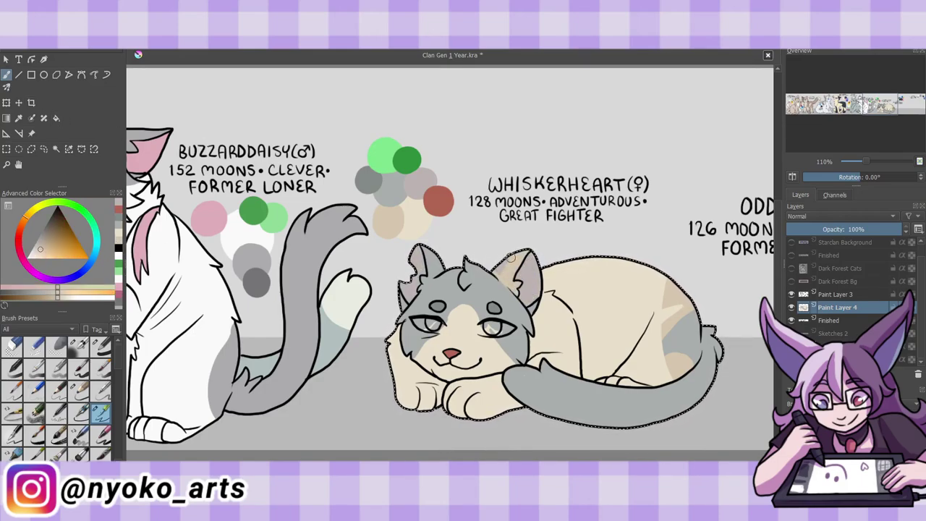
Color Whiskerheart's eyes light green with dark green irises, and merge her finished layers down
left_click(407, 159, "ctrl")
left_click_drag(436, 325, 418, 321)
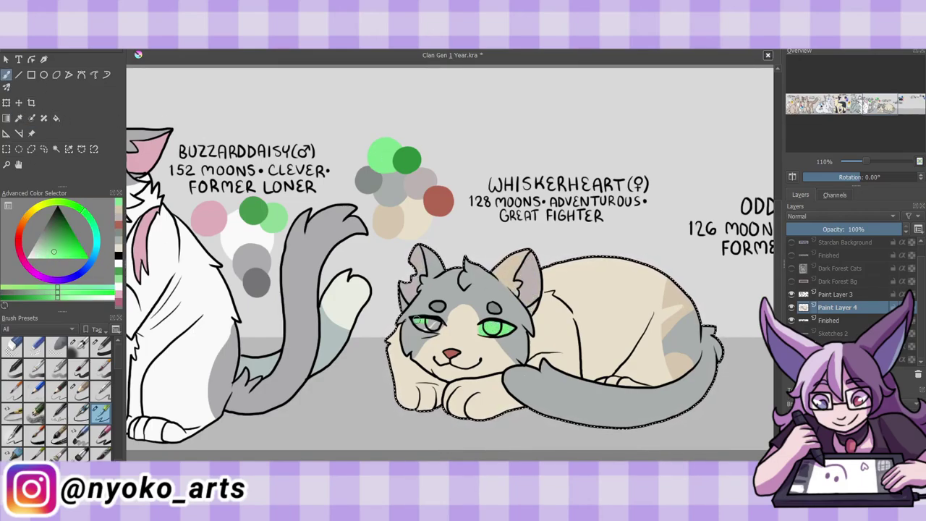
left_click(381, 154, "ctrl")
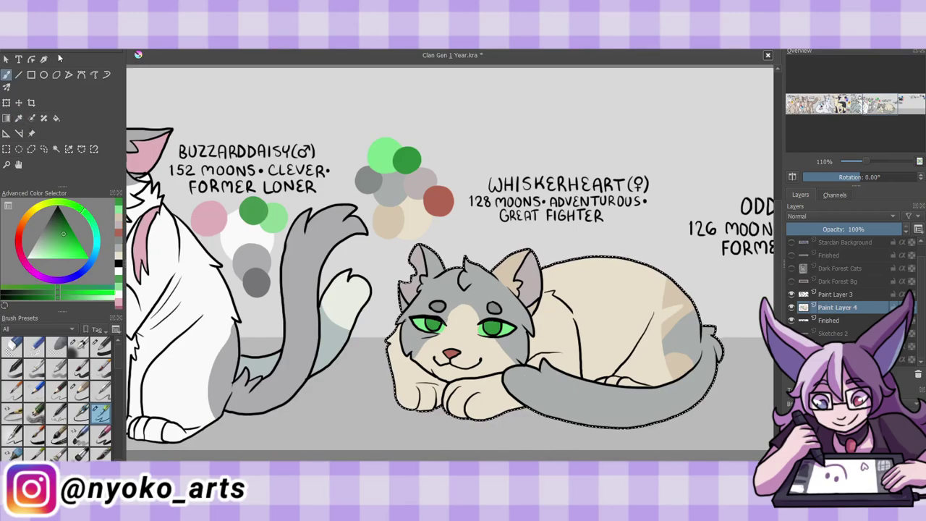
key("ctrl+shift+a")
key("ctrl+e")
key("ctrl+e")
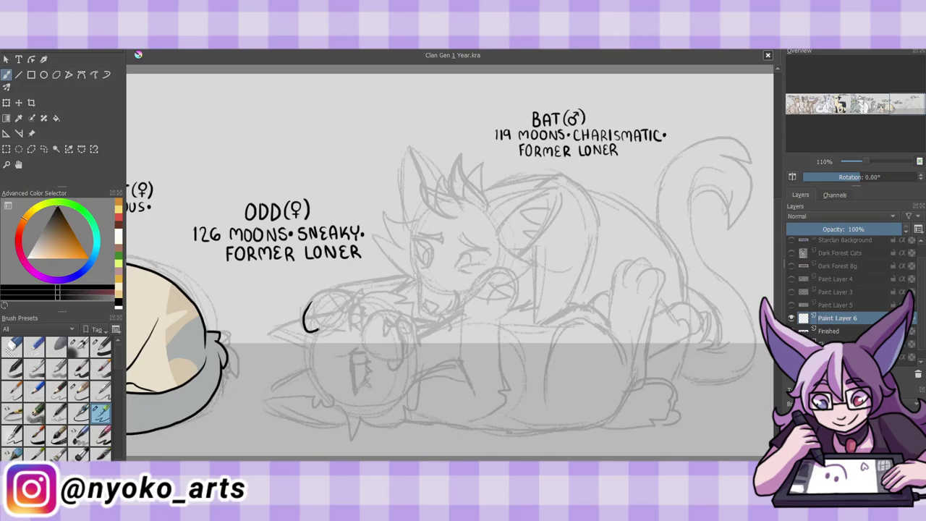
Ink the foreleg and paw resting on Odd's head, along with her eyes, nose and mouth
mouse_move(350, 302)
left_mouse_down()
mouse_move(334, 325)
mouse_move(353, 310)
left_mouse_up()
left_click_drag(326, 295, 408, 274)
left_click_drag(313, 332, 314, 375)
mouse_move(351, 310)
left_mouse_down()
mouse_move(353, 328)
mouse_move(369, 318)
left_mouse_up()
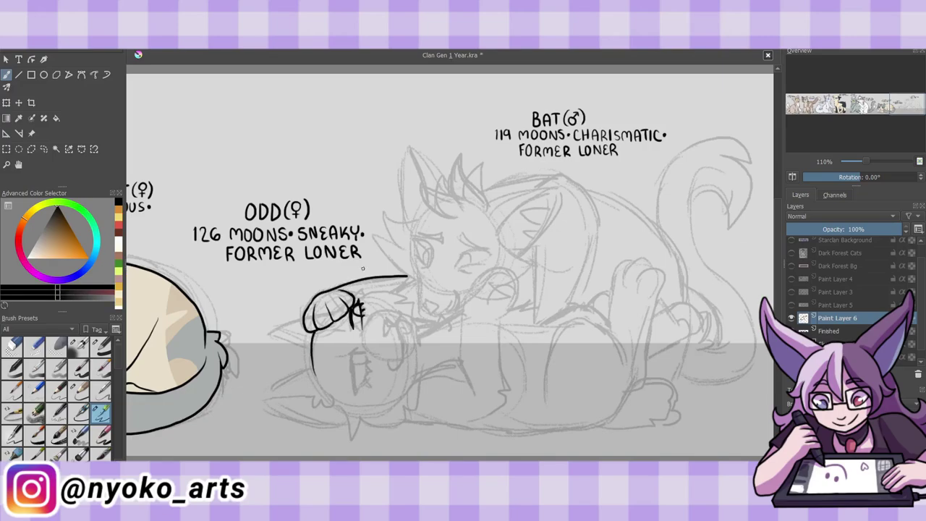
mouse_move(355, 349)
left_mouse_down()
mouse_move(355, 395)
mouse_move(367, 362)
left_mouse_up()
left_click_drag(356, 385, 372, 374)
mouse_move(366, 317)
left_mouse_down()
mouse_move(391, 368)
mouse_move(395, 334)
left_mouse_up()
mouse_move(405, 312)
left_mouse_down()
mouse_move(418, 357)
mouse_move(411, 333)
left_mouse_up()
Ink Odd's cheek outline and both of her pointed ears over the sketch
mouse_move(419, 366)
left_mouse_down()
mouse_move(414, 406)
mouse_move(334, 417)
left_mouse_up()
left_click_drag(312, 370, 273, 401)
left_click_drag(273, 404, 346, 422)
left_click_drag(354, 350, 365, 362)
mouse_move(277, 334)
left_mouse_down()
mouse_move(311, 314)
mouse_move(411, 304)
left_mouse_up()
Ink Odd's neck, raised foreleg, chest fur and the long line of her back
left_click_drag(417, 377, 466, 360)
left_click_drag(476, 274, 463, 361)
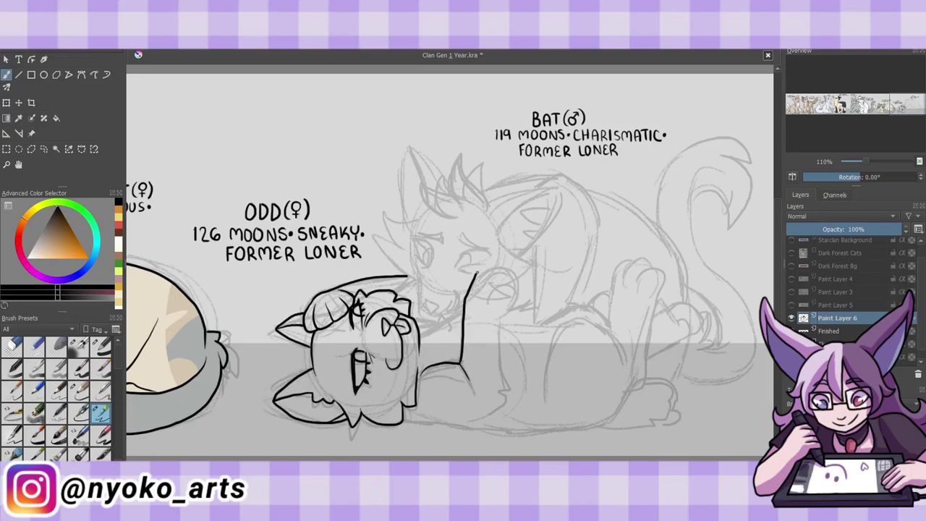
mouse_move(467, 291)
left_mouse_down()
mouse_move(509, 311)
mouse_move(505, 391)
left_mouse_up()
left_click_drag(402, 423, 616, 420)
key("ctrl+z")
left_click_drag(440, 427, 667, 419)
left_click_drag(421, 331, 456, 313)
left_click_drag(502, 343, 515, 326)
Ink Odd's belly, thigh and both raised hind legs with their paws
mouse_move(543, 402)
left_mouse_down()
mouse_move(621, 339)
mouse_move(613, 269)
left_mouse_up()
mouse_move(616, 269)
left_mouse_down()
mouse_move(652, 275)
mouse_move(659, 291)
left_mouse_up()
left_click_drag(660, 292, 636, 393)
mouse_move(501, 330)
left_mouse_down()
mouse_move(556, 327)
mouse_move(610, 308)
left_mouse_up()
mouse_move(649, 358)
left_mouse_down()
mouse_move(689, 319)
mouse_move(695, 334)
left_mouse_up()
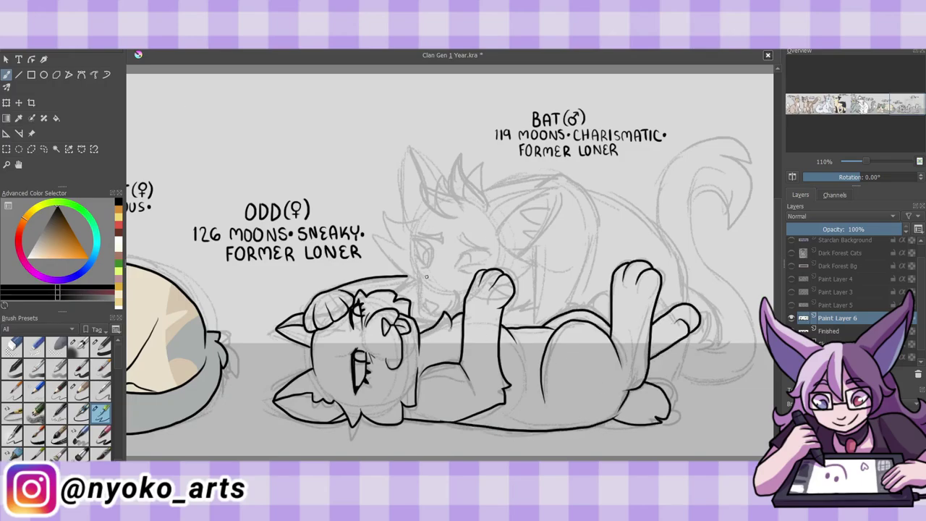
Ink Bat's muzzle, cheek fur, forehead tuft and both ears over the sketch
left_click_drag(418, 270, 421, 314)
mouse_move(424, 320)
left_mouse_down()
mouse_move(456, 292)
mouse_move(438, 316)
left_mouse_up()
mouse_move(424, 312)
left_mouse_down()
mouse_move(437, 303)
mouse_move(384, 239)
mouse_move(428, 210)
left_mouse_up()
mouse_move(458, 162)
left_mouse_down()
mouse_move(487, 211)
mouse_move(423, 191)
mouse_move(443, 182)
left_mouse_up()
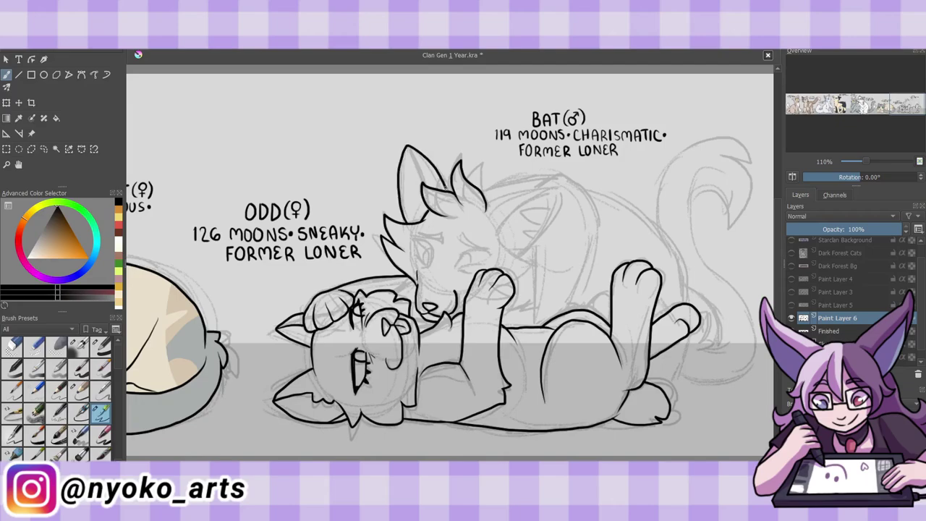
left_click_drag(409, 154, 420, 182)
mouse_move(484, 190)
left_mouse_down()
mouse_move(561, 192)
mouse_move(526, 227)
left_mouse_up()
mouse_move(538, 227)
left_mouse_down()
mouse_move(498, 283)
mouse_move(511, 249)
left_mouse_up()
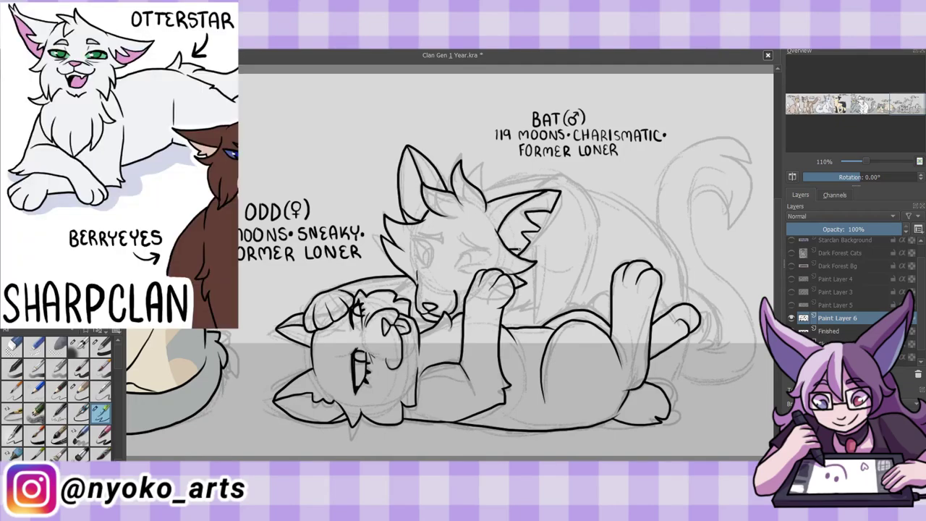
Ink Bat's eyes and his worried eyebrows
left_click_drag(431, 239, 417, 264)
left_click_drag(493, 253, 460, 269)
mouse_move(443, 233)
left_mouse_down()
mouse_move(419, 231)
mouse_move(442, 233)
left_mouse_up()
left_click_drag(494, 231, 458, 246)
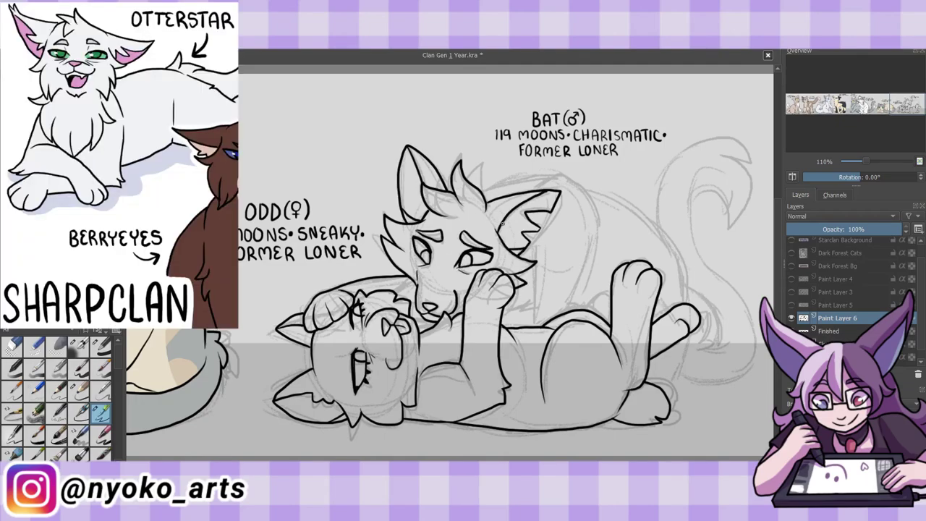
Ink Bat's foreleg, chest fur, arched back and the fur of his hind leg
mouse_move(541, 239)
left_mouse_down()
mouse_move(532, 325)
mouse_move(595, 217)
mouse_move(539, 219)
mouse_move(592, 308)
left_mouse_up()
key("ctrl+z")
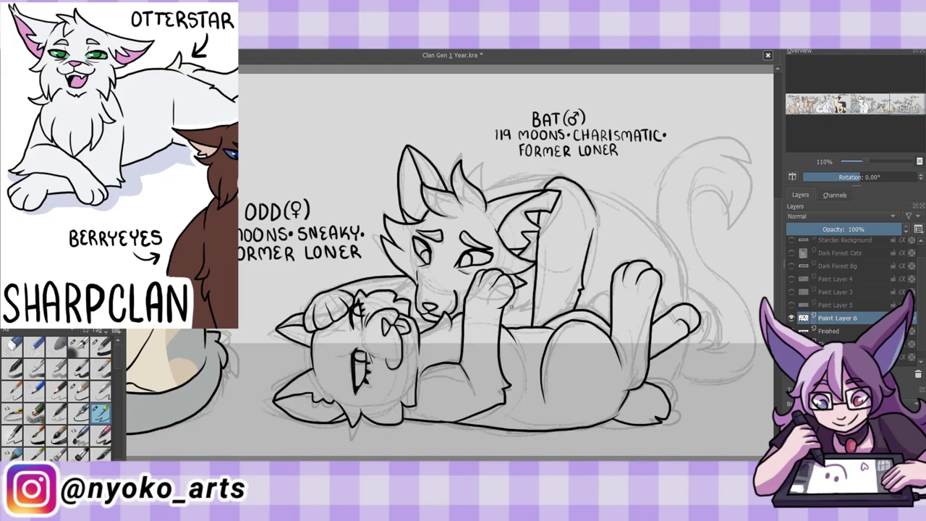
left_click_drag(548, 181, 484, 196)
key("ctrl+z")
mouse_move(583, 188)
left_mouse_down()
mouse_move(653, 240)
mouse_move(686, 302)
left_mouse_up()
left_click_drag(665, 389, 718, 316)
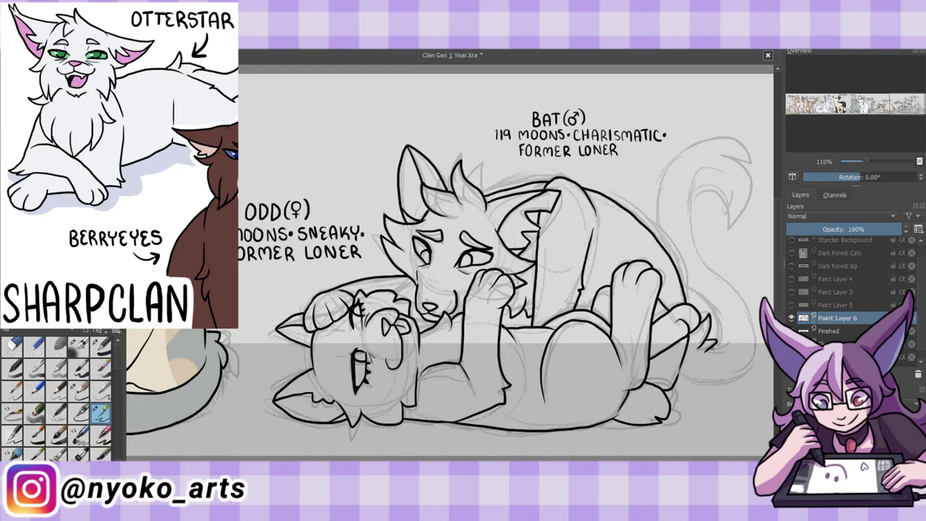
Ink Bat's long curled tail and erase the overlapping lines at his hind leg fur
left_click_drag(721, 283, 730, 348)
mouse_move(655, 245)
left_mouse_down()
mouse_move(740, 139)
mouse_move(691, 217)
left_mouse_up()
left_click_drag(759, 230, 678, 384)
key("e")
left_click_drag(705, 354, 717, 321)
Paint Odd's whole body dark blue-grey over the flat grey base
key("slash")
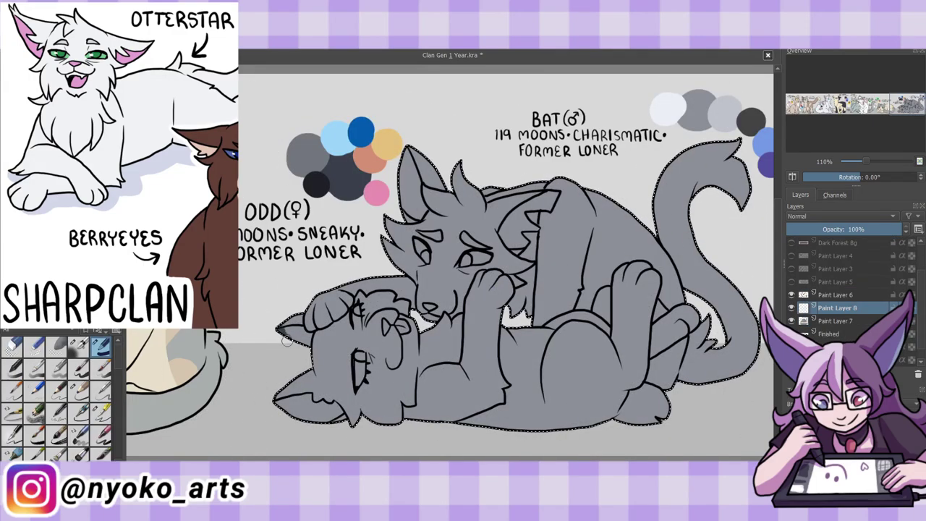
left_click_drag(353, 311, 321, 379)
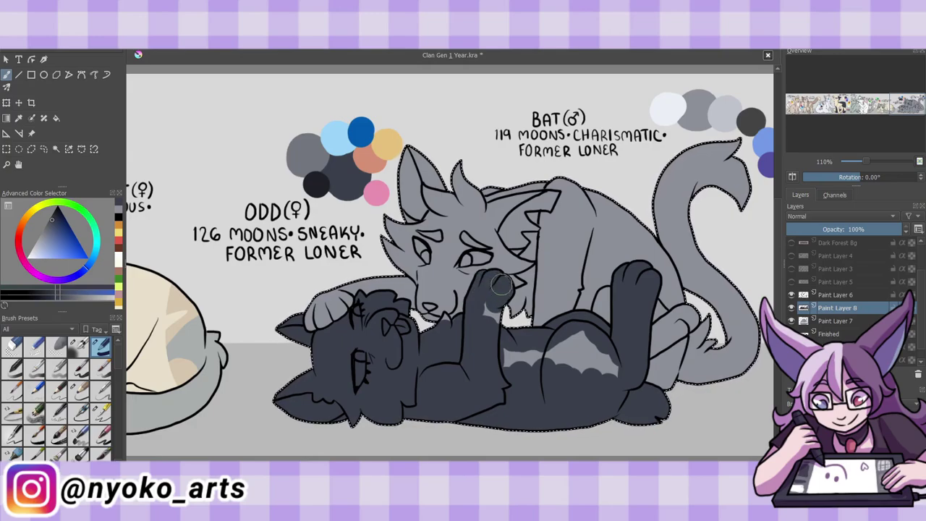
left_click(100, 412)
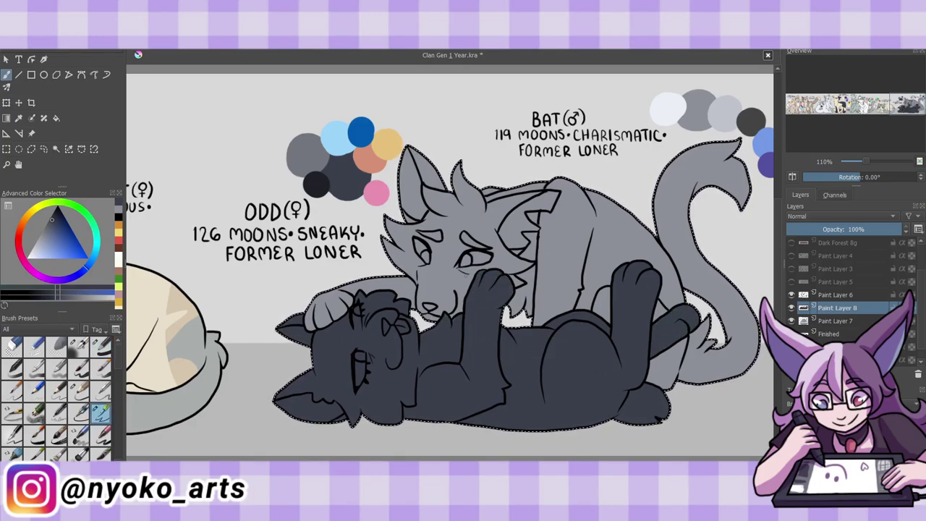
Paint orange patches on Odd's thigh and back on a new layer, and color her stubby tail tan
key("Insert")
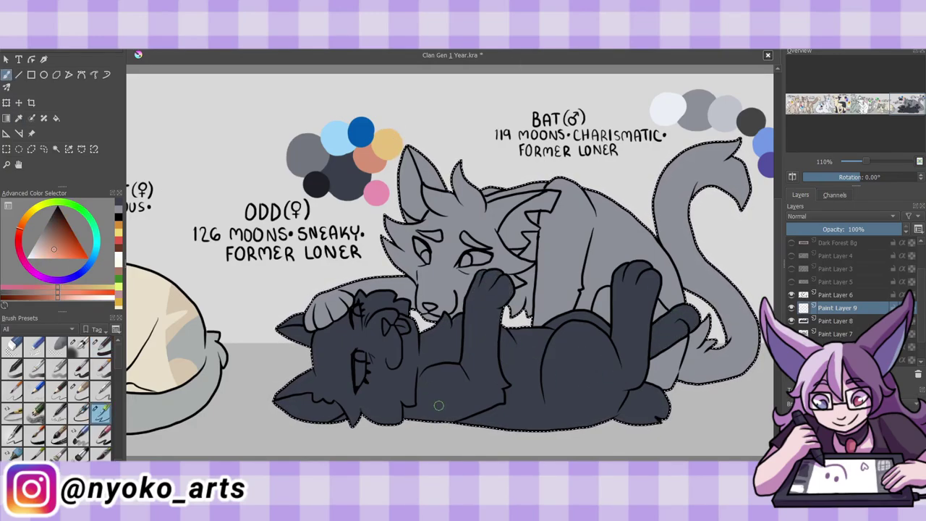
left_click_drag(495, 419, 519, 430)
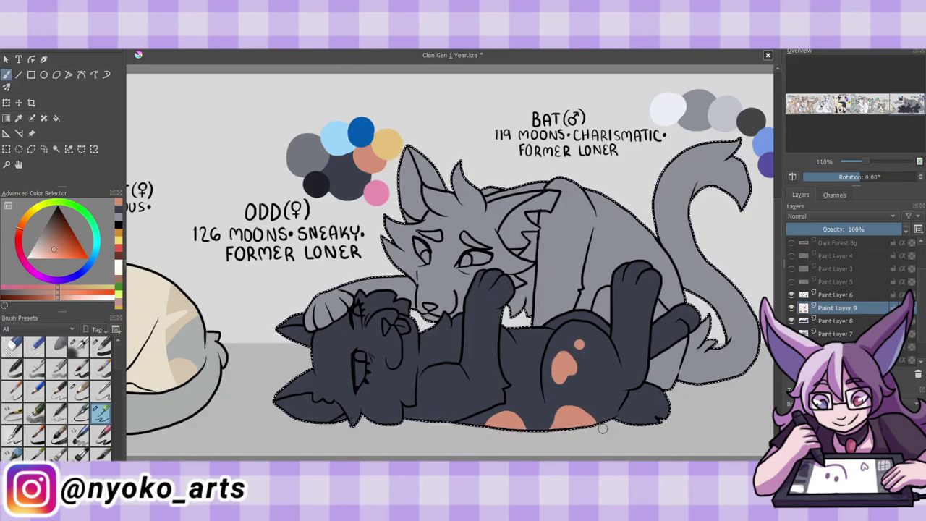
left_click(387, 141, "ctrl")
left_click_drag(622, 408, 662, 394)
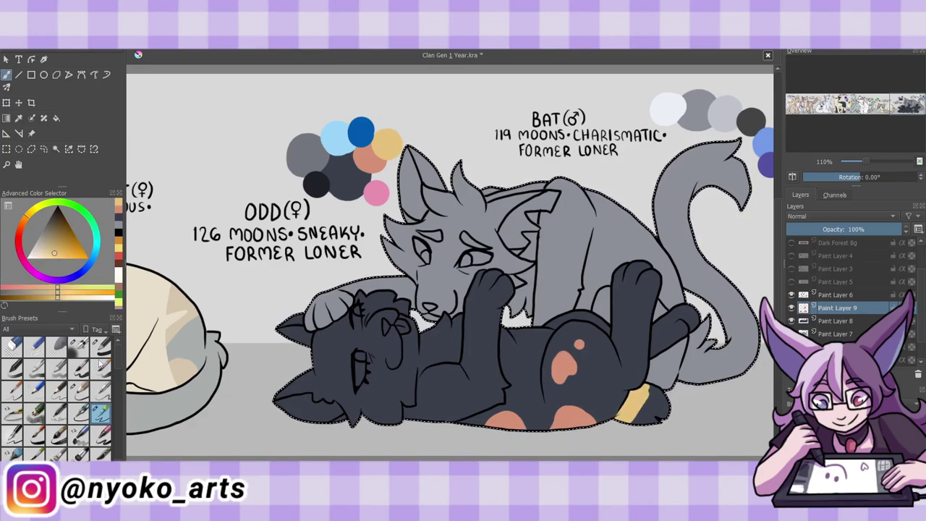
Airbrush soft tan on a new layer over Odd's orange patches and keep it only within them
left_click(101, 348)
key("Insert")
key("slash")
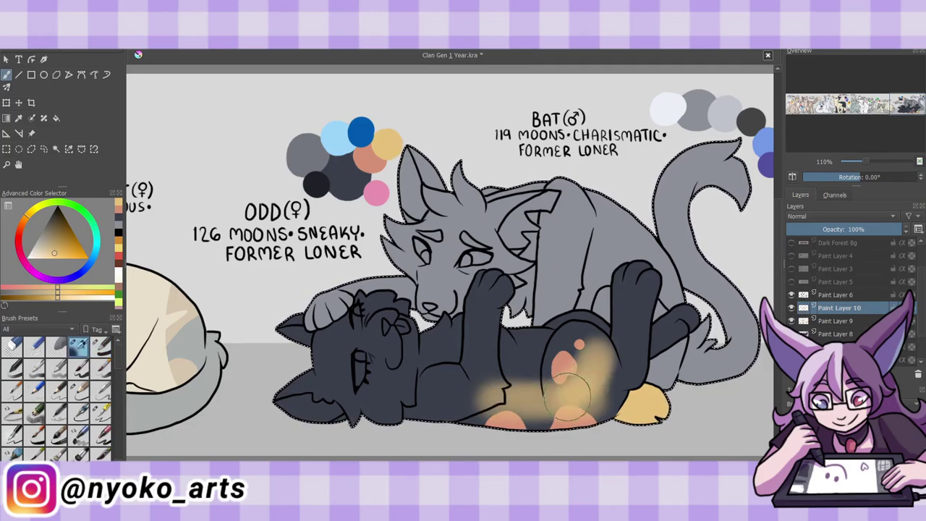
key("shift+Delete")
Paint orange patches on Odd's chest, brows and cheek, and color her inner ears grey
left_click(101, 412)
left_click(564, 366, "ctrl")
left_click_drag(427, 362, 443, 356)
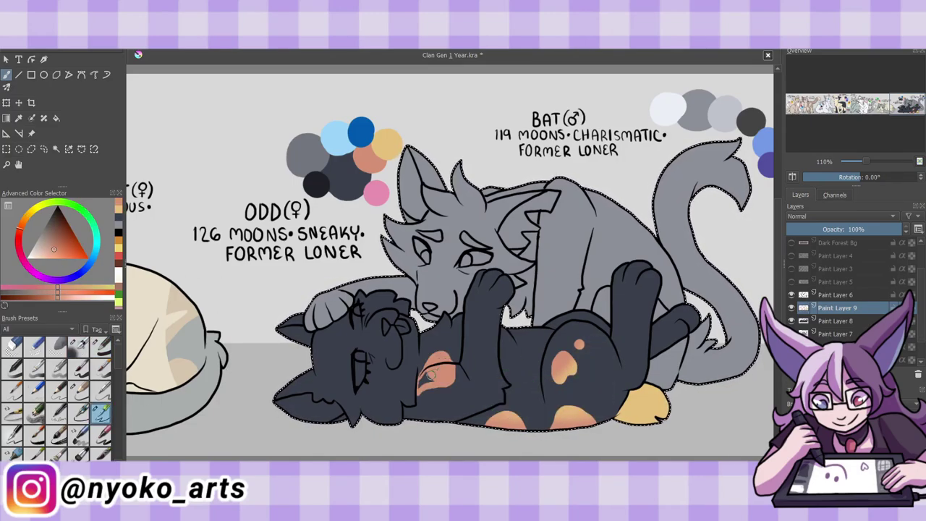
left_click_drag(359, 340, 348, 358)
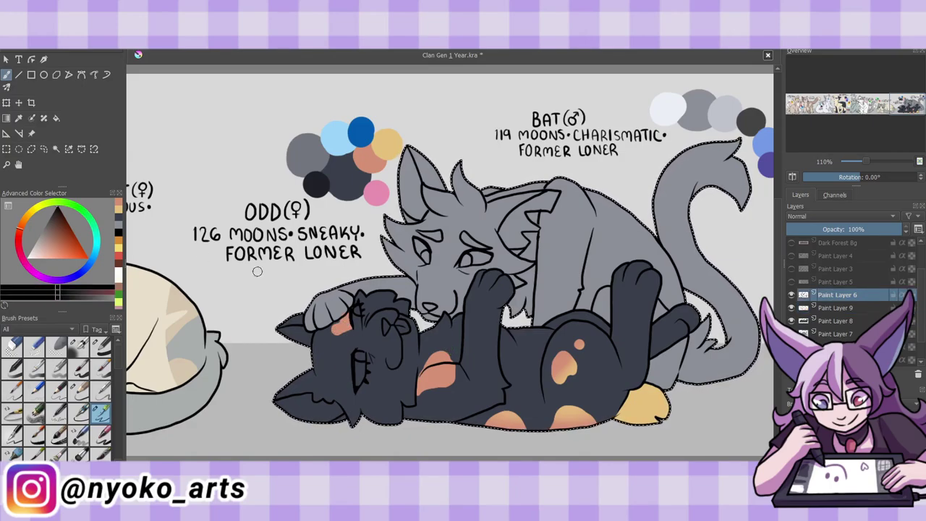
left_click(332, 329, "ctrl")
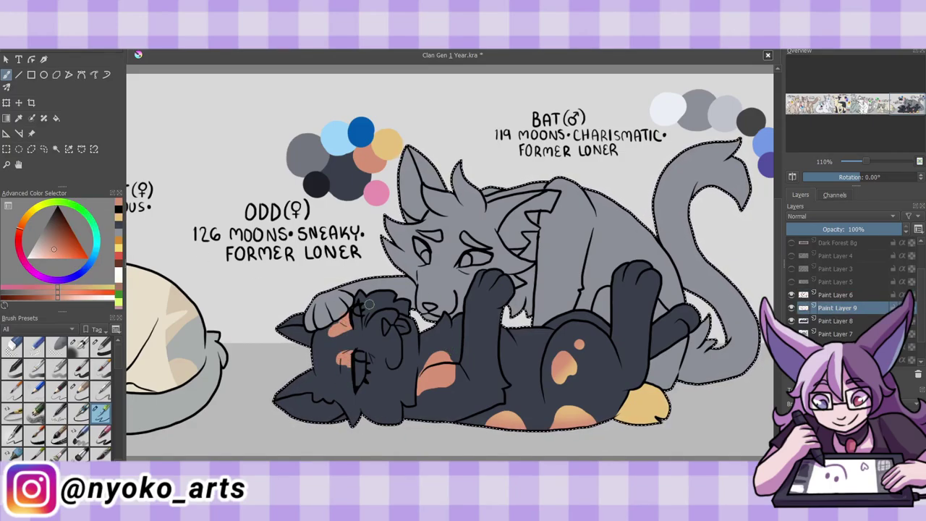
left_click(213, 238, "ctrl")
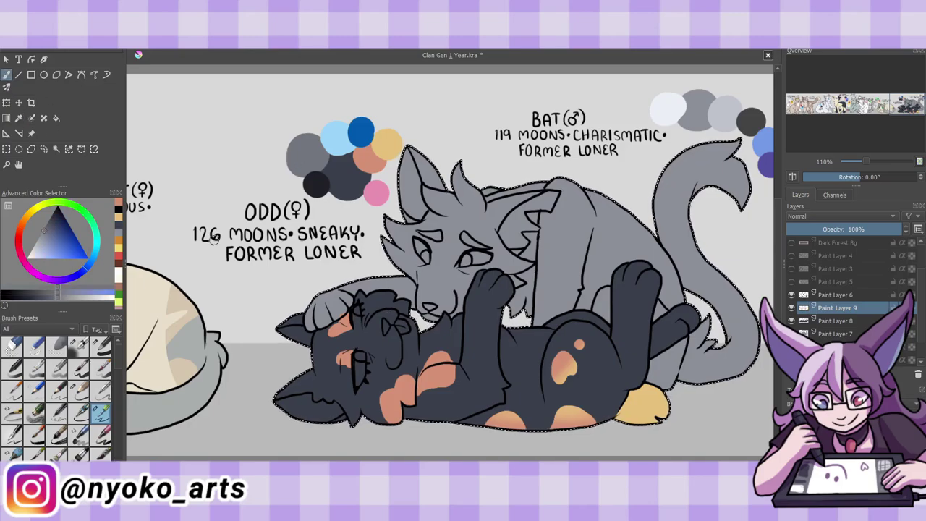
left_click_drag(311, 405, 300, 413)
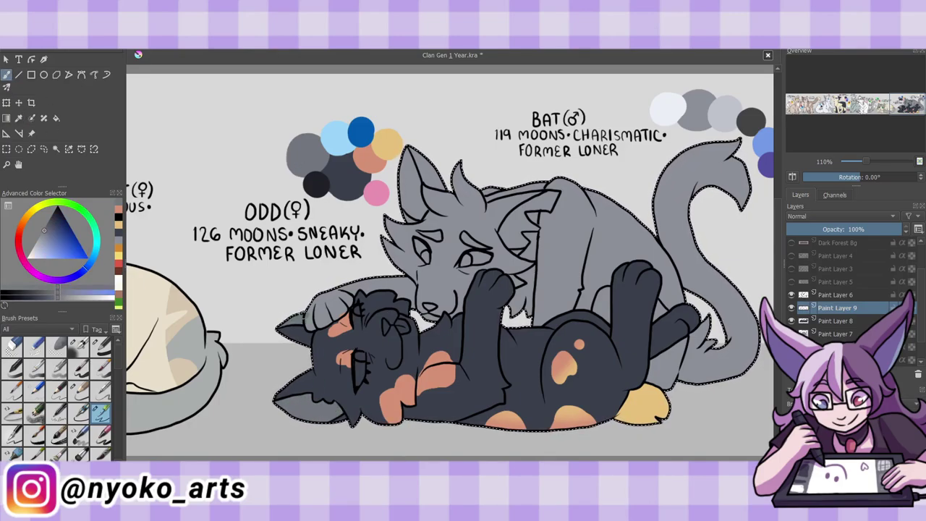
Color Odd's eyes light blue with dark blue irises
left_click(337, 137, "ctrl")
left_click_drag(353, 312, 358, 326)
left_click_drag(358, 358, 361, 380)
left_click(361, 128, "ctrl")
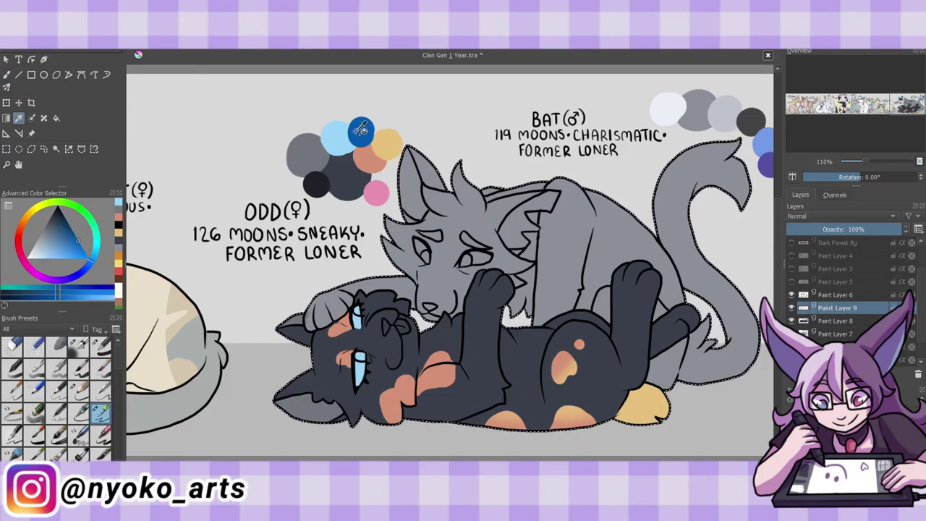
left_click_drag(356, 309, 405, 330)
Color Odd's tongue pink and merge Paint Layer 9 into Paint Layer 8
left_click(377, 191, "ctrl")
key("ctrl+e")
Paint a white blaze and muzzle on Bat's face on Paint Layer 7
left_click(837, 321)
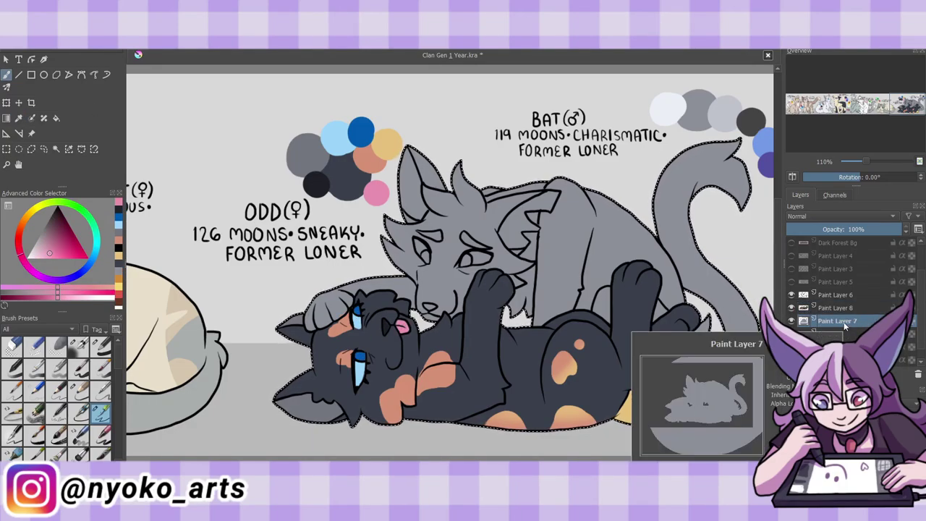
left_click_drag(437, 252, 419, 245)
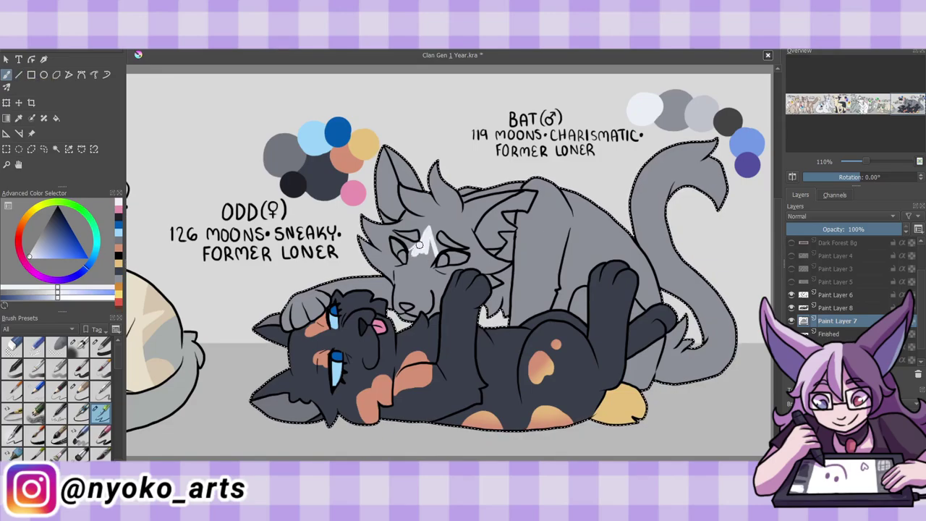
key("slash")
left_click_drag(398, 282, 414, 293)
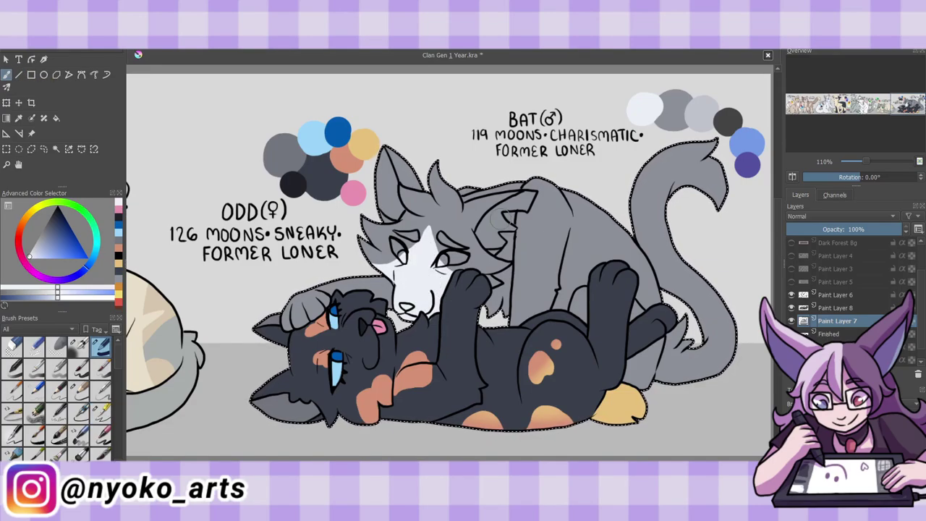
Paint Bat's chest fur, the strip behind his neck and his outstretched paw white, and pick light grey from his palette
key("slash")
left_click_drag(493, 307, 496, 296)
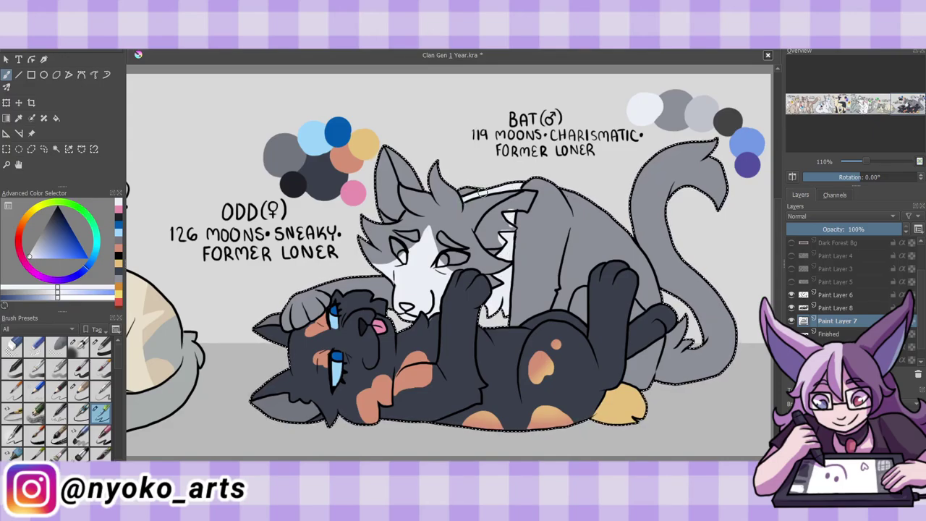
key("slash")
left_click_drag(288, 310, 318, 300)
left_click(700, 112, "ctrl")
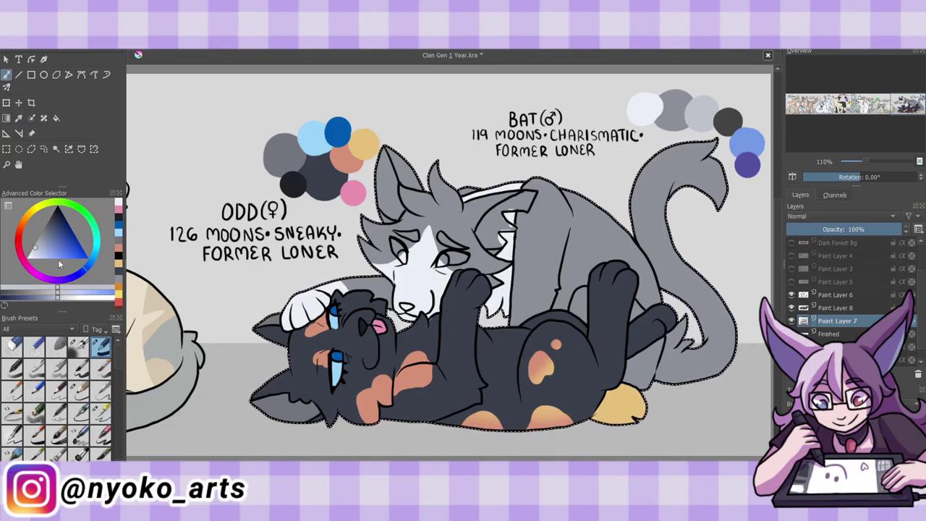
Color Bat's inner ears light grey and his eyebrows and nose dark grey
key("slash")
left_click_drag(382, 160, 384, 206)
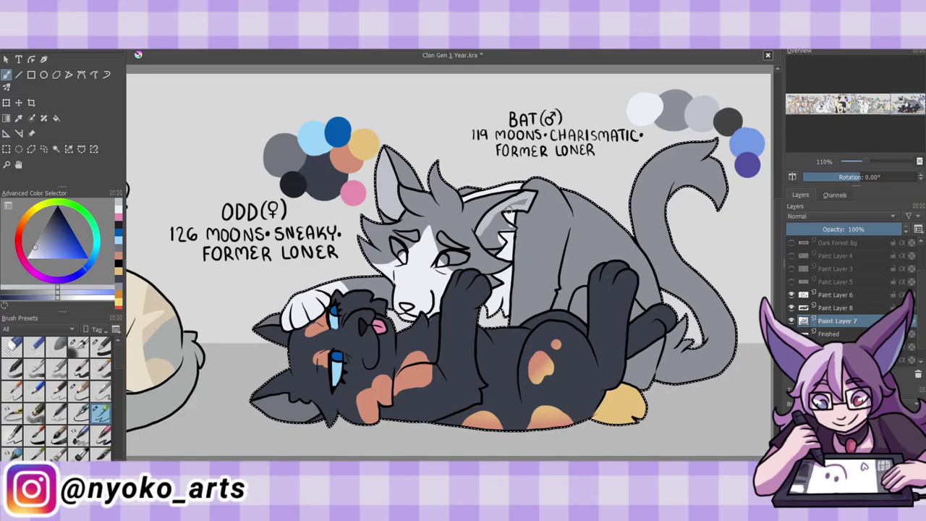
left_click(738, 113, "ctrl")
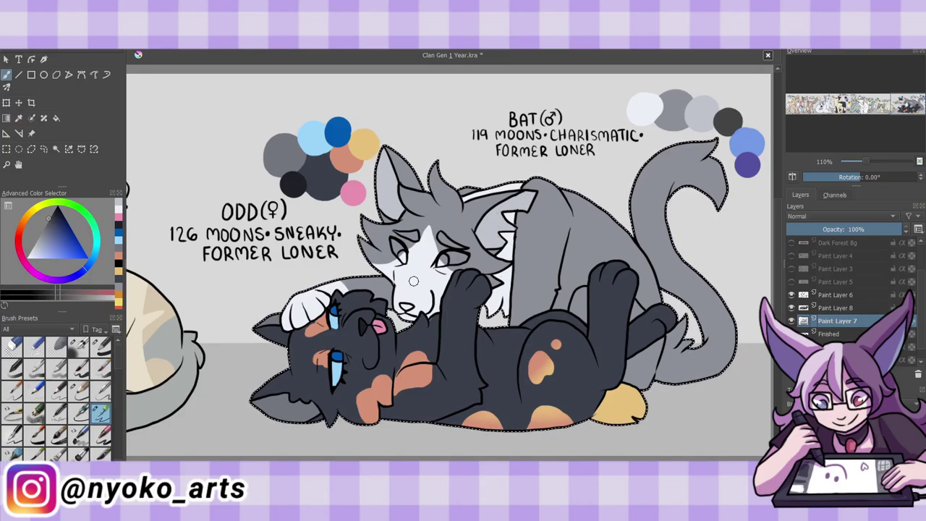
Color Bat's eyes blue with purple irises
left_click(746, 141, "ctrl")
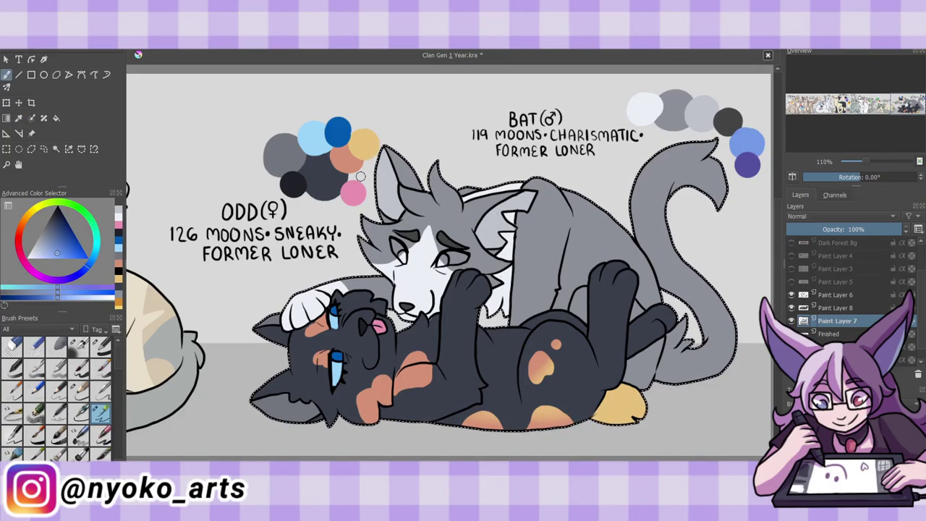
left_click_drag(391, 246, 402, 254)
mouse_move(444, 255)
left_mouse_down()
mouse_move(463, 256)
mouse_move(456, 259)
left_mouse_up()
left_click(747, 165, "ctrl")
Clear the selection, merge the completed Odd and Bat layers down into the Finished layer and save the file
key("ctrl+shift+a")
key("ctrl+e")
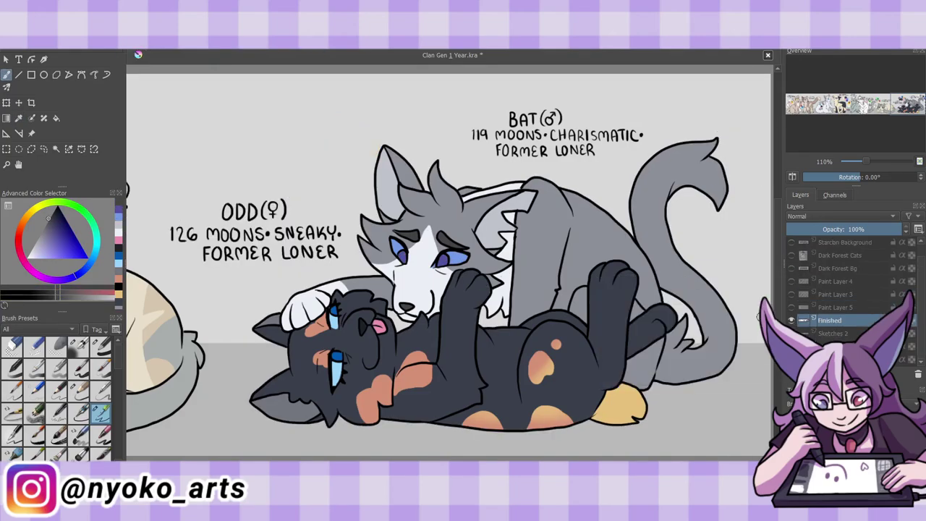
left_click(338, 367)
left_click(399, 251)
left_click(448, 258)
key("ctrl+s")
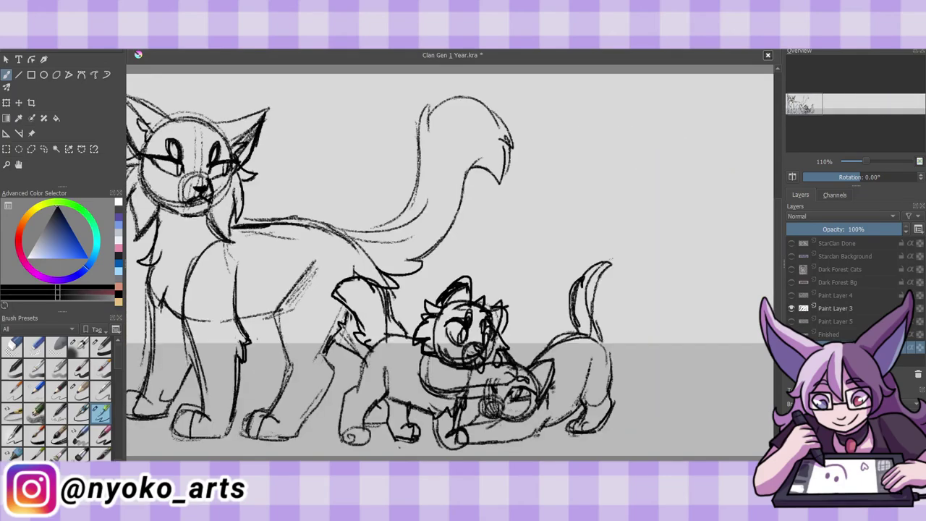
Fade the Paint Layer 3 sketch and line Frecklespot's face outline, muzzle and eyes on a new layer in black
left_click_drag(802, 230, 821, 230)
left_click(790, 389)
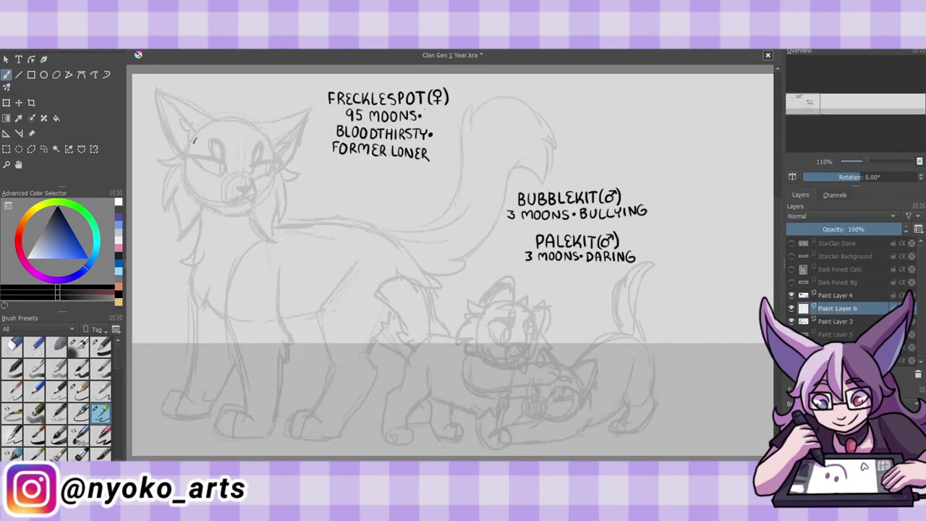
mouse_move(196, 138)
left_mouse_down()
mouse_move(253, 206)
mouse_move(231, 205)
mouse_move(253, 201)
mouse_move(217, 117)
mouse_move(268, 132)
left_mouse_up()
key("ctrl+z")
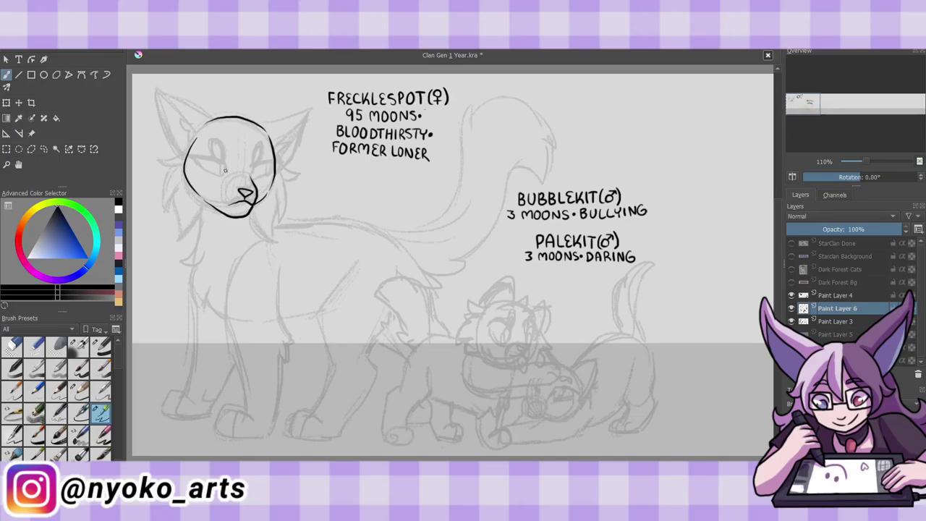
mouse_move(188, 159)
left_mouse_down()
mouse_move(225, 166)
mouse_move(195, 148)
mouse_move(225, 162)
mouse_move(223, 174)
mouse_move(257, 173)
mouse_move(283, 161)
mouse_move(273, 168)
left_mouse_up()
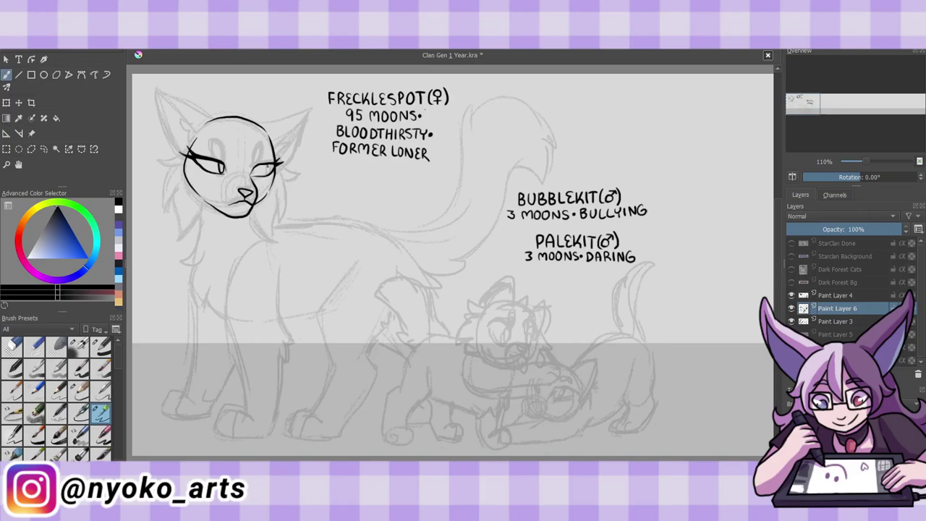
Line Frecklespot's oval brow spots and the long pointed cheek fur on both sides of her face
mouse_move(217, 139)
left_mouse_down()
mouse_move(214, 160)
mouse_move(260, 163)
left_mouse_up()
mouse_move(197, 145)
left_mouse_down()
mouse_move(172, 163)
mouse_move(175, 234)
left_mouse_up()
mouse_move(176, 234)
left_mouse_down()
mouse_move(207, 215)
mouse_move(275, 237)
left_mouse_up()
left_click_drag(277, 173, 288, 217)
left_click_drag(276, 149, 298, 179)
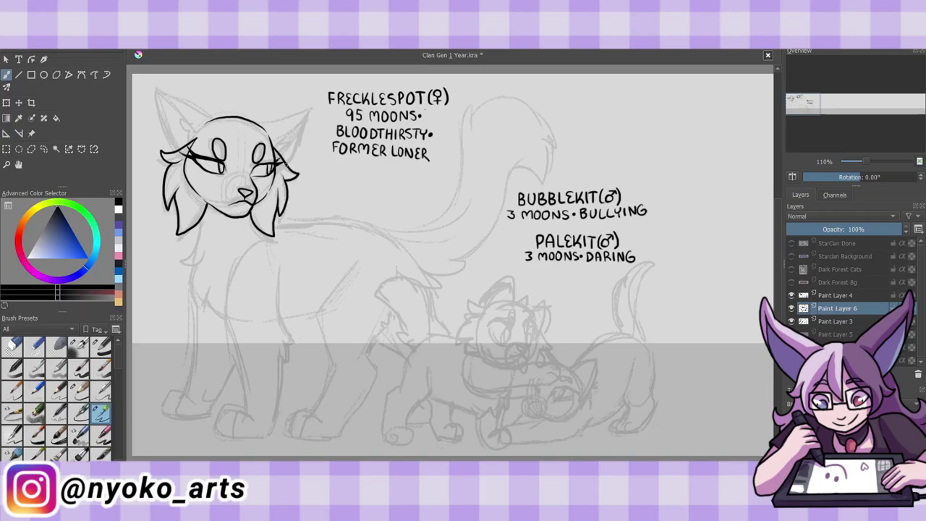
Line both of Frecklespot's pointed ears with their inner fur tufts
left_click_drag(191, 120, 157, 90)
left_click_drag(180, 121, 189, 142)
mouse_move(156, 91)
left_mouse_down()
mouse_move(173, 150)
mouse_move(182, 146)
left_mouse_up()
mouse_move(158, 92)
left_mouse_down()
mouse_move(216, 119)
mouse_move(307, 103)
left_mouse_up()
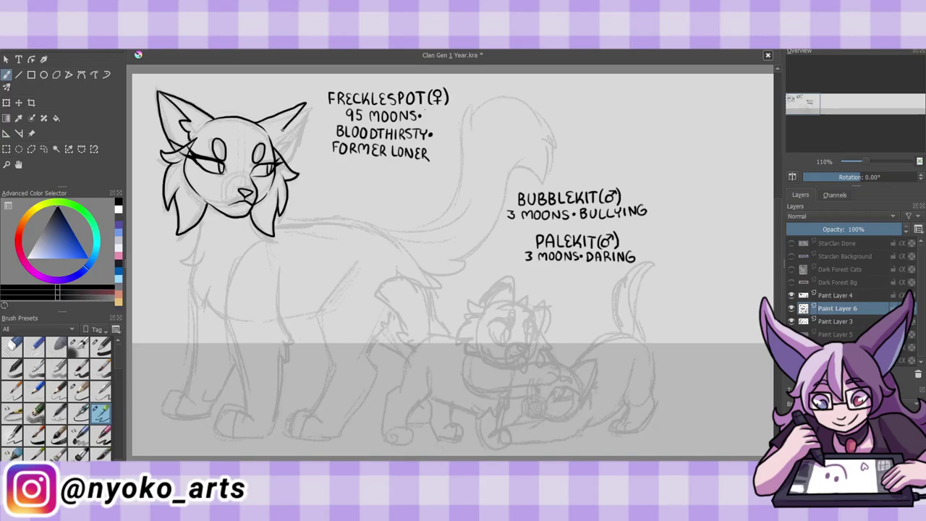
left_click_drag(273, 129, 288, 160)
left_click_drag(307, 104, 289, 157)
Line Frecklespot's chest fur, shoulder and both front legs with their paws
mouse_move(197, 227)
left_mouse_down()
mouse_move(211, 310)
mouse_move(224, 316)
left_mouse_up()
mouse_move(282, 348)
left_mouse_down()
mouse_move(255, 439)
mouse_move(284, 362)
left_mouse_up()
left_click_drag(281, 272, 296, 344)
left_click_drag(246, 409, 221, 437)
mouse_move(241, 373)
left_mouse_down()
mouse_move(242, 407)
mouse_move(275, 238)
left_mouse_up()
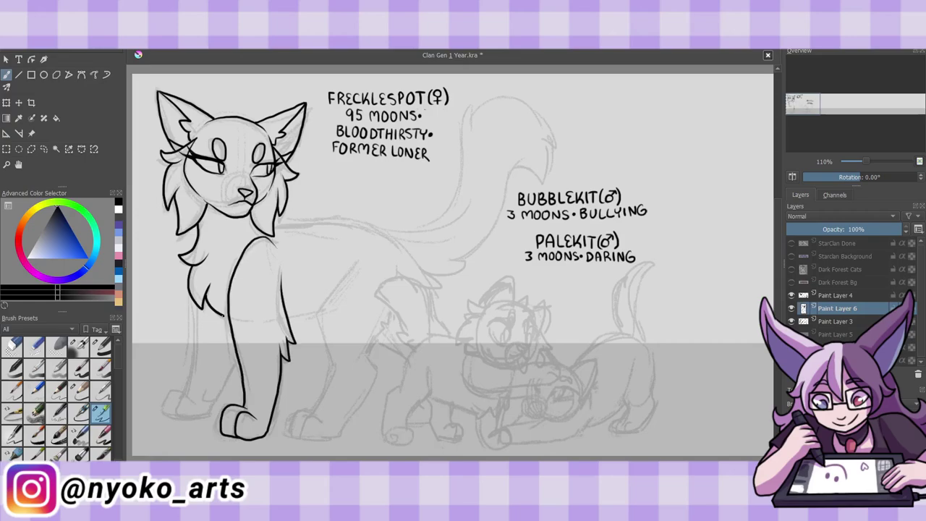
left_click_drag(233, 358, 205, 403)
mouse_move(190, 397)
left_mouse_down()
mouse_move(180, 418)
mouse_move(161, 401)
mouse_move(181, 418)
left_mouse_up()
left_click_drag(184, 389, 197, 309)
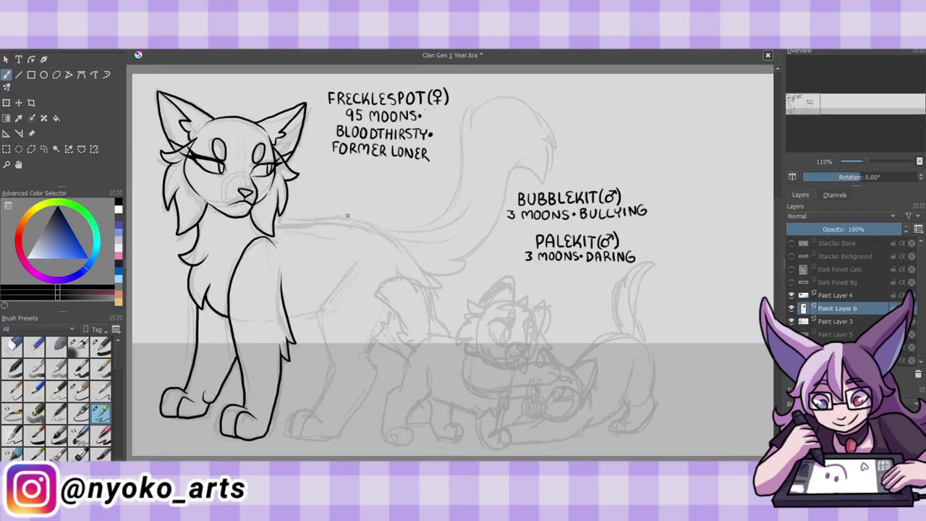
Line Frecklespot's near hind leg, belly, back and raised fluffy tail, along with the standing kit's tail
mouse_move(376, 299)
left_mouse_down()
mouse_move(431, 337)
mouse_move(393, 328)
left_mouse_up()
left_click_drag(388, 326, 333, 436)
left_click_drag(291, 433, 322, 433)
mouse_move(306, 422)
left_mouse_down()
mouse_move(306, 432)
mouse_move(320, 311)
left_mouse_up()
left_click_drag(327, 300, 347, 272)
mouse_move(273, 230)
left_mouse_down()
mouse_move(395, 239)
mouse_move(399, 278)
mouse_move(440, 266)
left_mouse_up()
mouse_move(436, 279)
left_mouse_down()
mouse_move(464, 259)
mouse_move(463, 124)
left_mouse_up()
left_click_drag(396, 236, 478, 106)
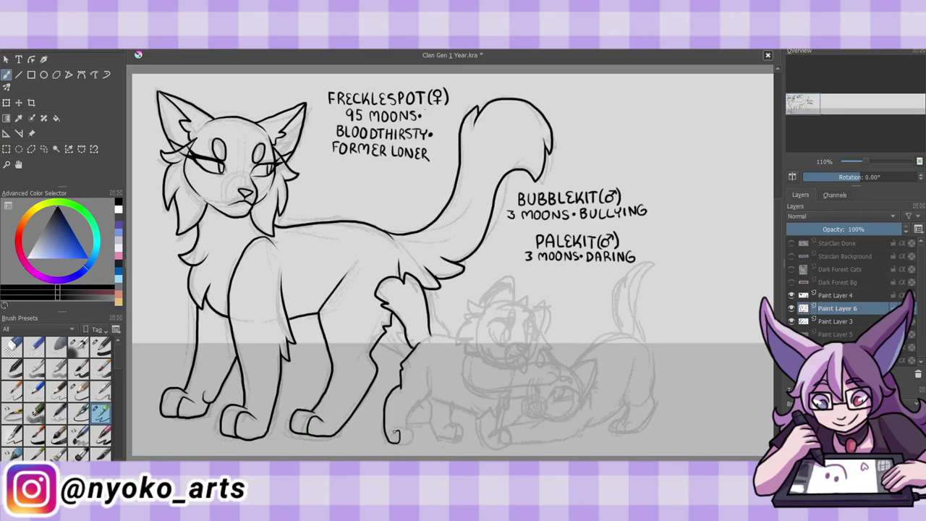
Line the standing kit's near hind leg, belly and planted front paw
left_click_drag(402, 341, 385, 426)
left_click_drag(385, 427, 410, 438)
left_click_drag(412, 409, 406, 432)
left_click_drag(428, 362, 492, 418)
mouse_move(477, 417)
left_mouse_down()
mouse_move(482, 437)
mouse_move(498, 445)
left_mouse_up()
left_click_drag(505, 410, 502, 443)
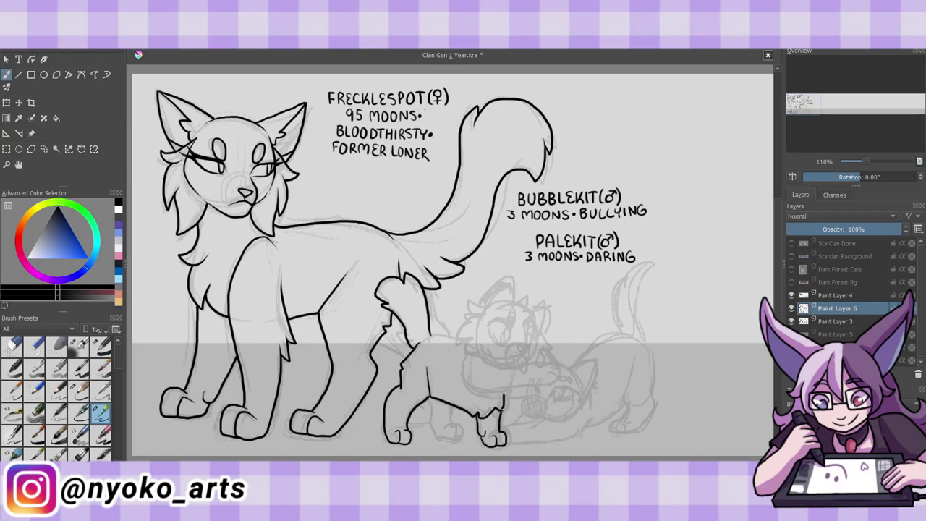
Line the standing kit's outstretched paw, back and far hind leg, plus Frecklespot's far hind leg behind it
left_click_drag(468, 394, 557, 373)
mouse_move(556, 368)
left_mouse_down()
mouse_move(464, 354)
mouse_move(459, 343)
left_mouse_up()
left_click_drag(429, 402, 463, 438)
left_click_drag(379, 359, 403, 342)
left_click_drag(405, 424, 424, 421)
left_click_drag(428, 291, 448, 336)
left_click_drag(420, 424, 428, 421)
Line the standing kit's head with its face, eyes, brow spots, head fluff and ears
mouse_move(492, 309)
left_mouse_down()
mouse_move(462, 342)
mouse_move(469, 359)
left_mouse_up()
left_click_drag(499, 322, 507, 342)
mouse_move(533, 326)
left_mouse_down()
mouse_move(541, 360)
mouse_move(518, 353)
mouse_move(523, 364)
left_mouse_up()
mouse_move(511, 311)
left_mouse_down()
mouse_move(527, 330)
mouse_move(538, 298)
left_mouse_up()
mouse_move(480, 304)
left_mouse_down()
mouse_move(515, 297)
mouse_move(493, 306)
left_mouse_up()
left_click_drag(533, 308, 551, 333)
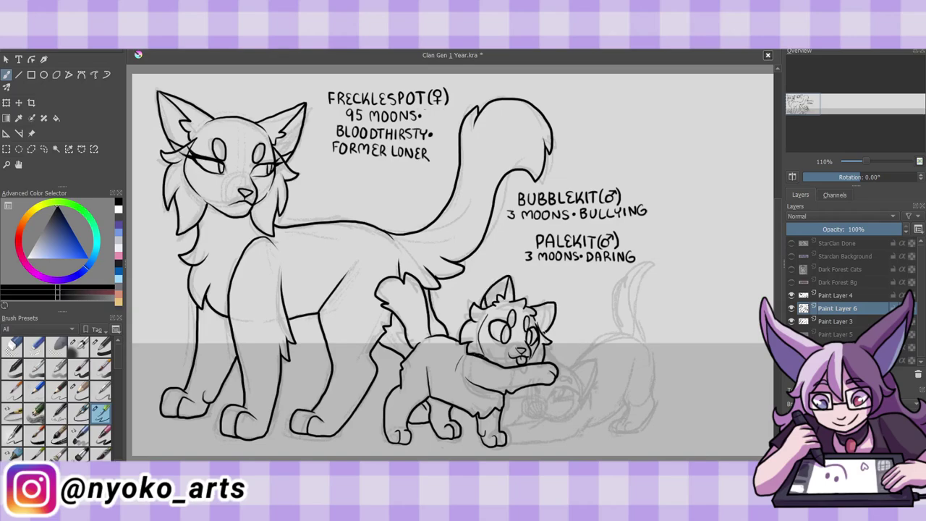
Line the crouching kit's head with its snout, squinting eye, cheek fur and ears
mouse_move(587, 395)
left_mouse_down()
mouse_move(524, 418)
mouse_move(547, 415)
left_mouse_up()
key("ctrl+z")
left_click_drag(551, 398, 575, 388)
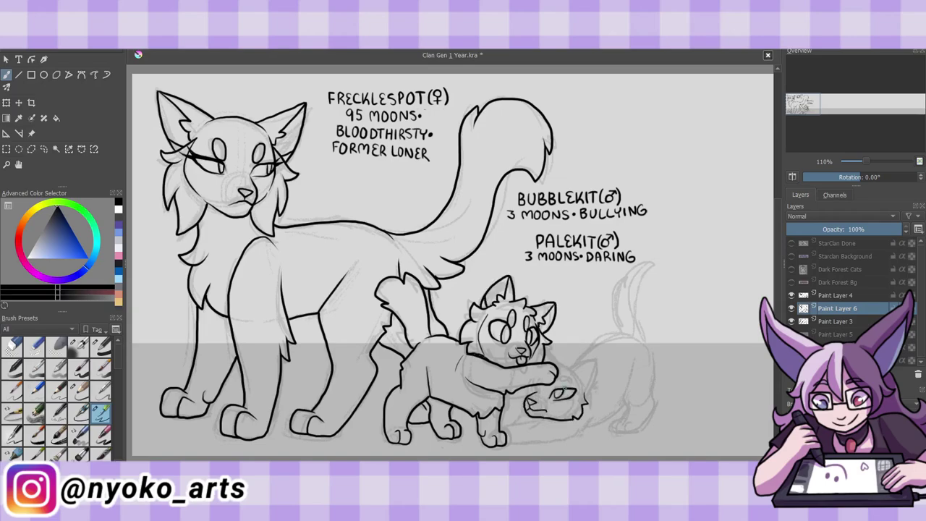
mouse_move(522, 399)
left_mouse_down()
mouse_move(581, 366)
mouse_move(601, 398)
left_mouse_up()
left_click_drag(599, 364, 585, 398)
left_click_drag(564, 366, 549, 362)
Line the crouching kit's front paws, arched back, hind legs and upright tail
mouse_move(547, 420)
left_mouse_down()
mouse_move(514, 427)
mouse_move(509, 440)
left_mouse_up()
left_click_drag(511, 442, 599, 411)
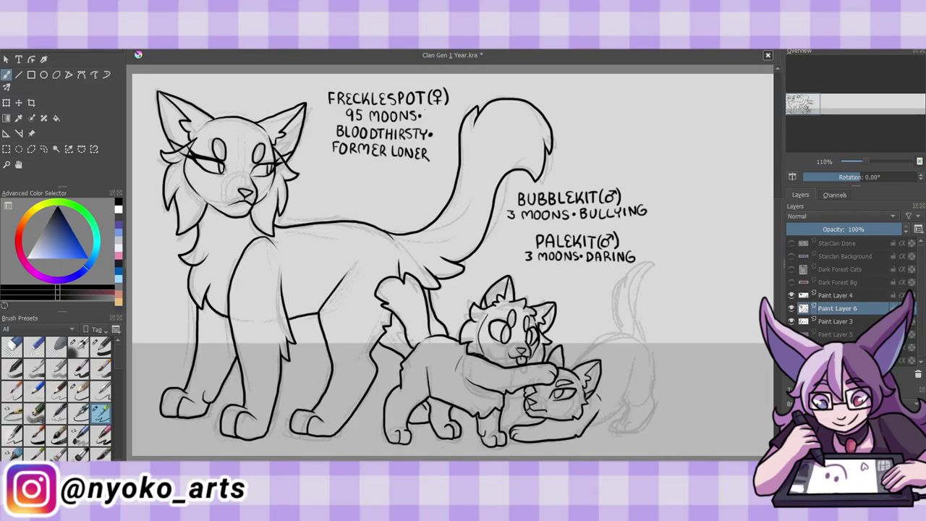
left_click_drag(525, 412, 505, 434)
left_click_drag(579, 361, 635, 385)
mouse_move(621, 337)
left_mouse_down()
mouse_move(654, 396)
mouse_move(615, 431)
mouse_move(654, 397)
mouse_move(644, 335)
left_mouse_up()
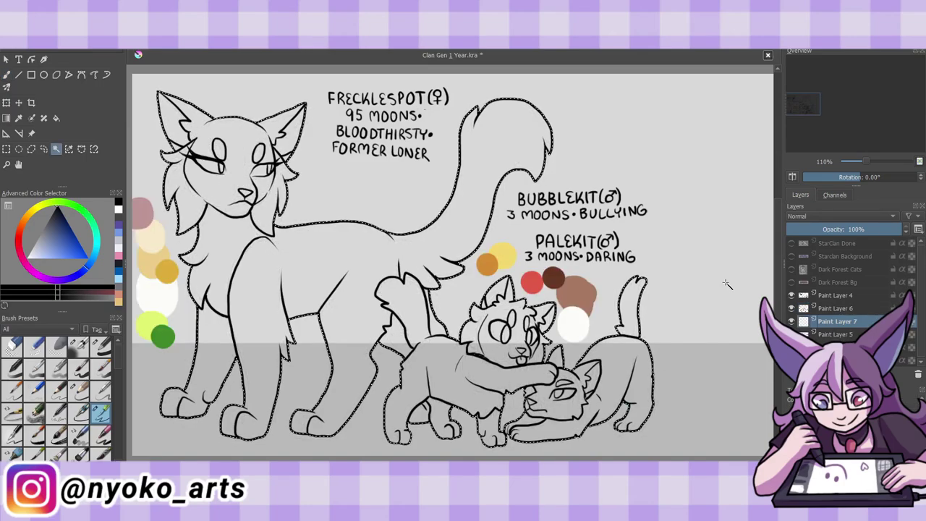
Fill the three cats with white, and paint Frecklespot's rump and tail cream on Paint Layer 8
key("Insert")
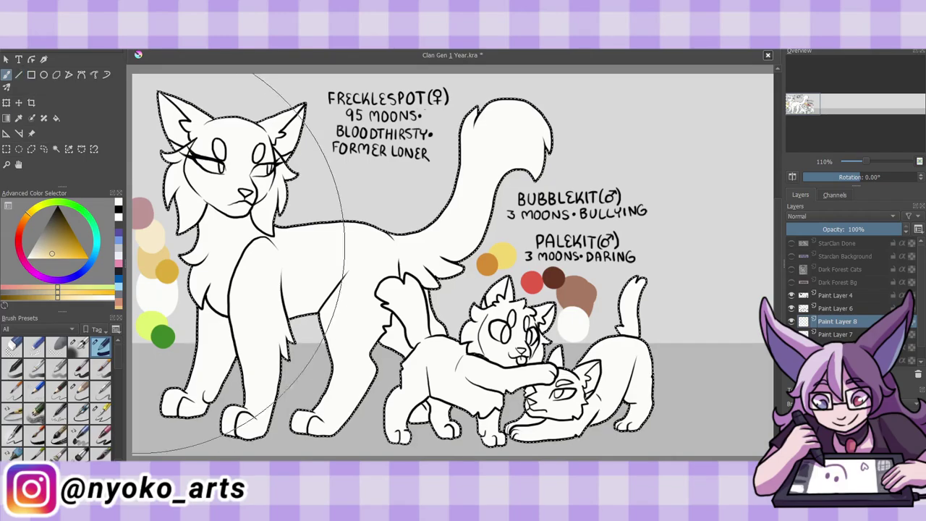
left_click(7, 74)
left_click(148, 235, "ctrl")
mouse_move(320, 210)
left_mouse_down()
mouse_move(425, 264)
mouse_move(554, 144)
left_mouse_up()
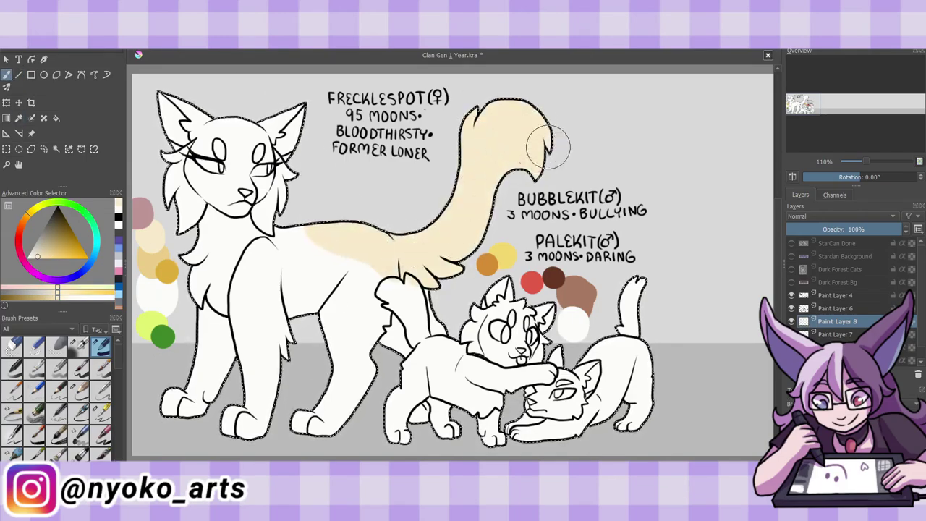
Paint cream patches on the crouching kit's back and tail, leaving the tail tip white
left_click(100, 412)
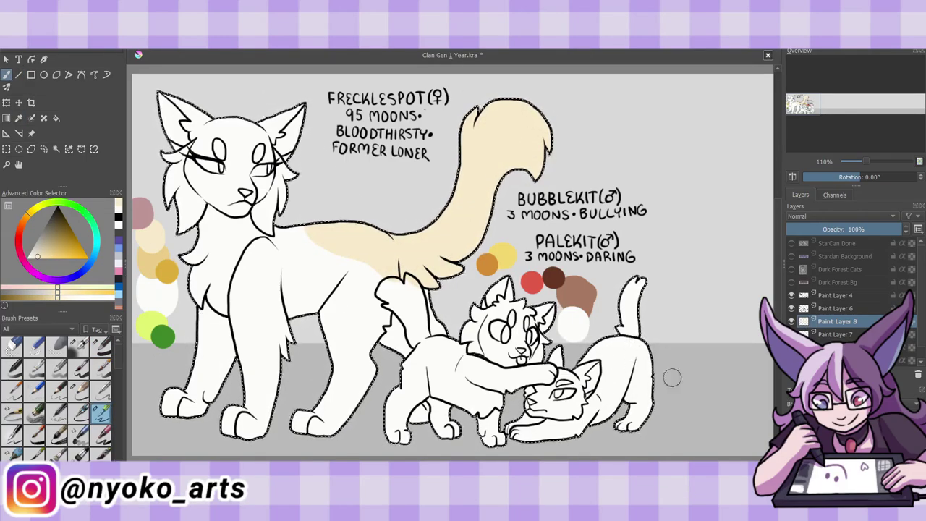
left_click_drag(645, 391, 586, 360)
left_click_drag(631, 340, 635, 286)
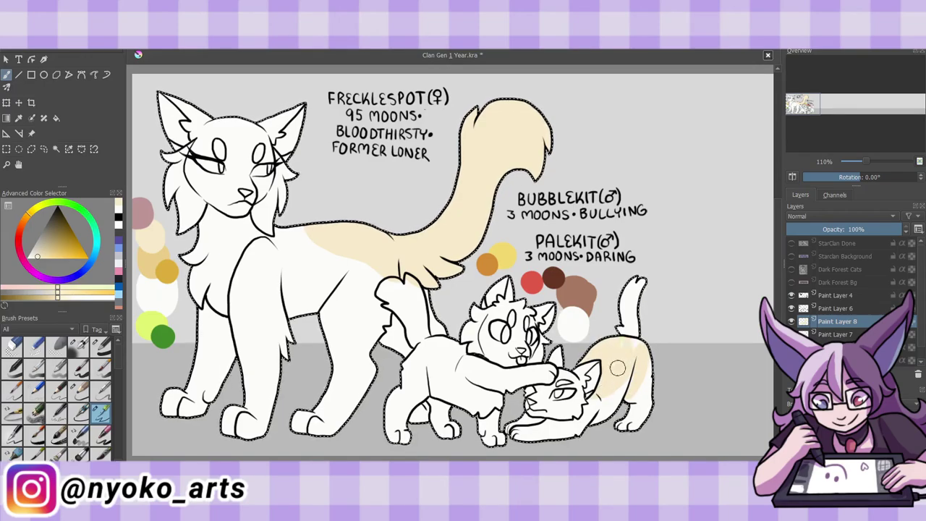
left_click(11, 346)
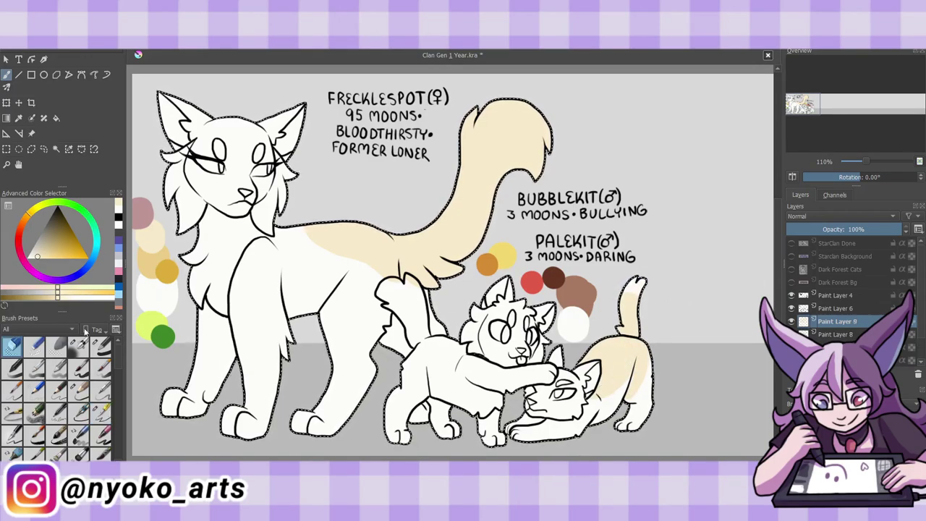
Add Paint Layer 9, and color Frecklespot's front legs and near lower hind leg tan on Paint Layer 8
key("Insert")
left_click(246, 337, "ctrl")
left_click(101, 412)
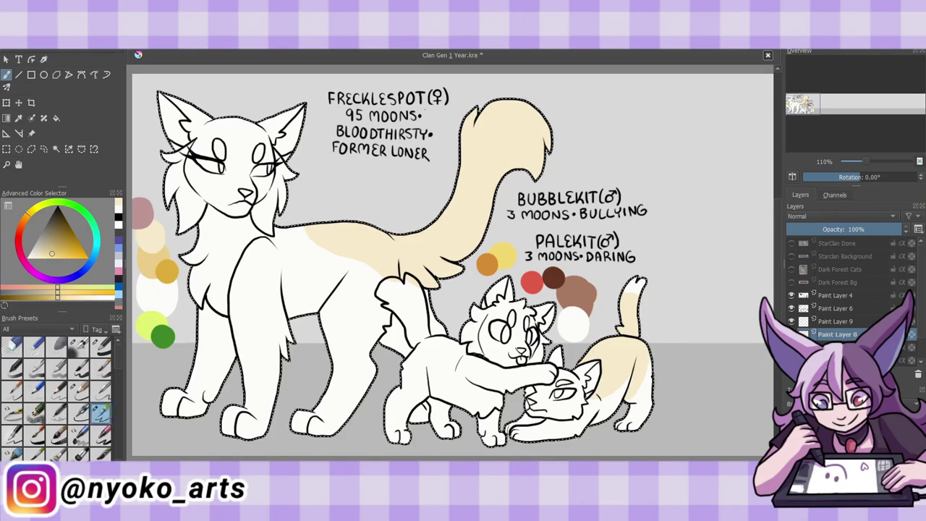
mouse_move(242, 311)
left_mouse_down()
mouse_move(243, 418)
mouse_move(257, 304)
left_mouse_up()
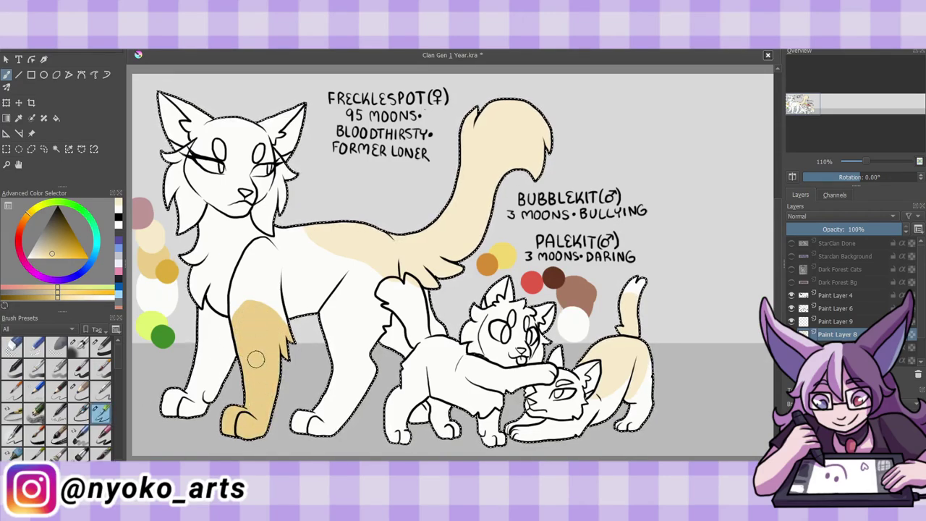
mouse_move(220, 356)
left_mouse_down()
mouse_move(201, 313)
mouse_move(177, 405)
left_mouse_up()
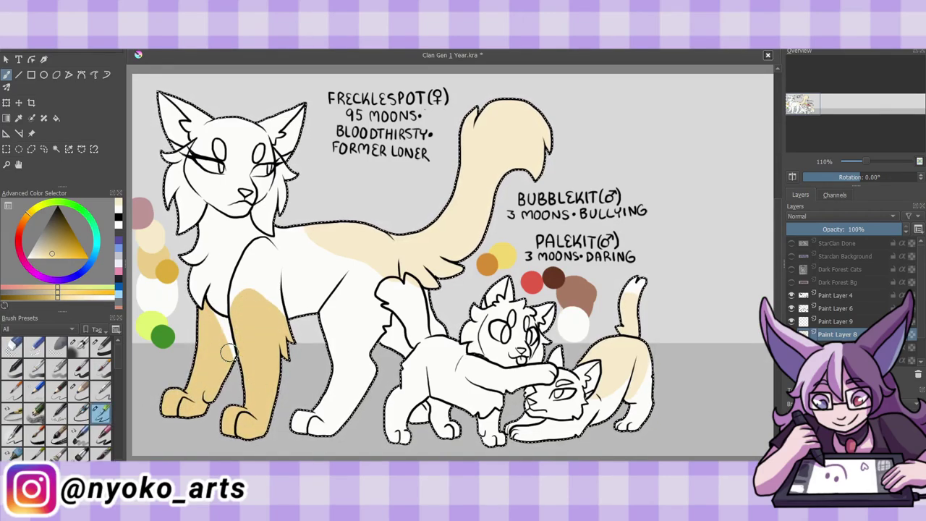
mouse_move(371, 358)
left_mouse_down()
mouse_move(334, 418)
mouse_move(362, 354)
left_mouse_up()
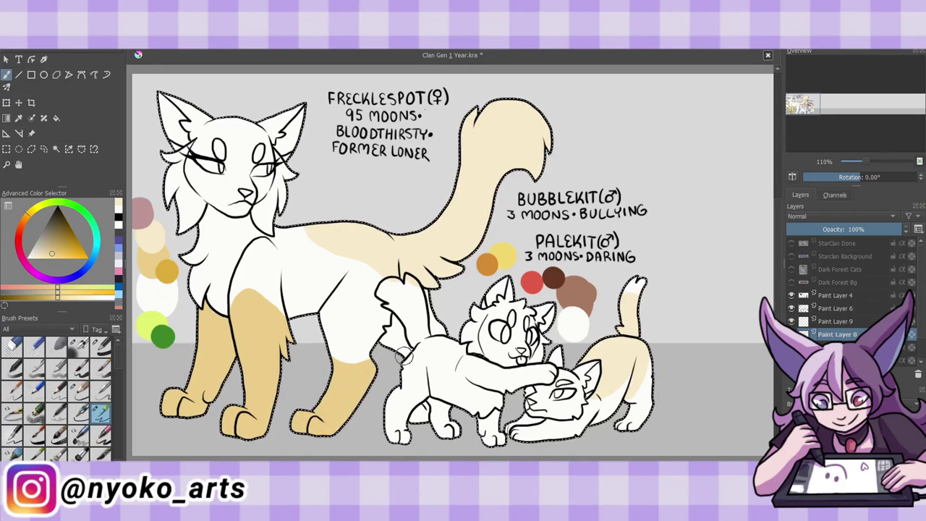
Paint Frecklespot's far hind leg and the patches on the crouching kit's face tan
left_click_drag(412, 340, 441, 329)
left_click_drag(408, 416, 427, 405)
left_click_drag(557, 402, 547, 392)
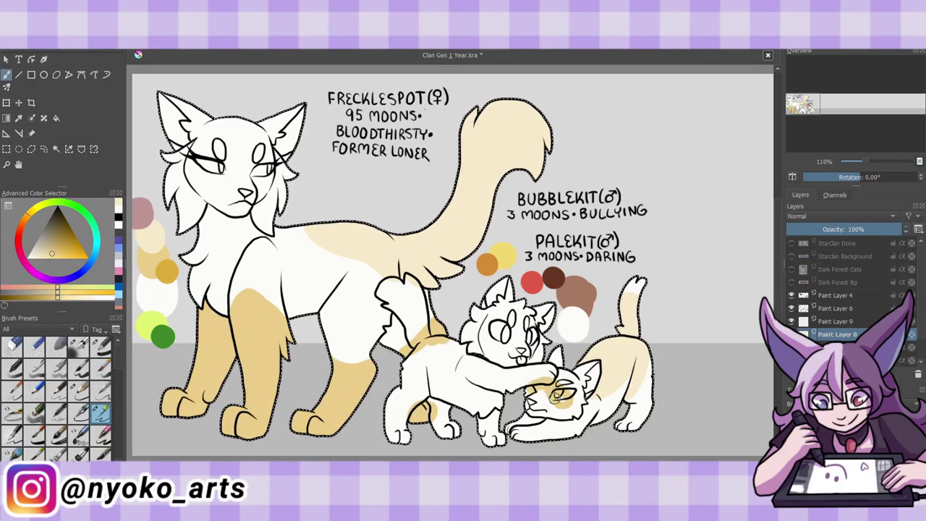
Airbrush cream over the tops of Frecklespot's leg markings, and shade her tail and the crouching kit's back and tail tan
left_click(834, 322)
left_click(78, 346)
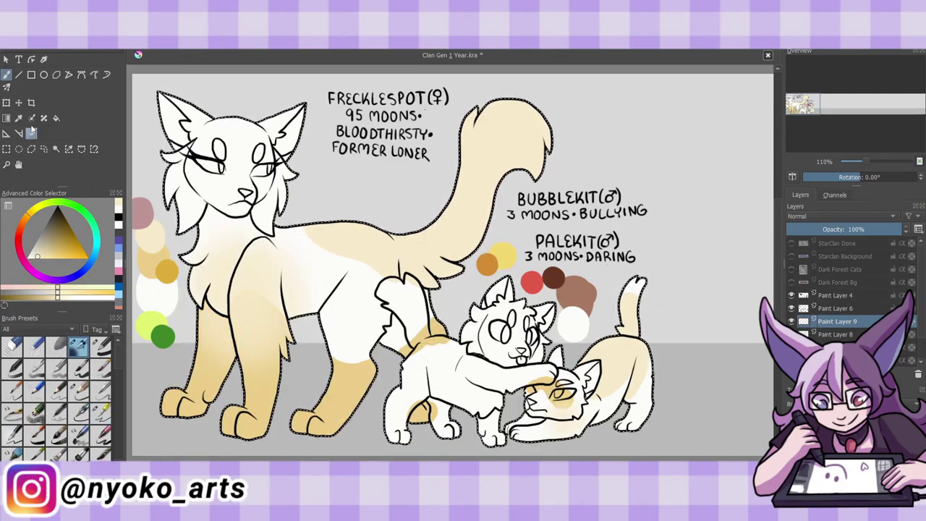
left_click(557, 259, "ctrl")
left_click_drag(633, 286, 641, 311)
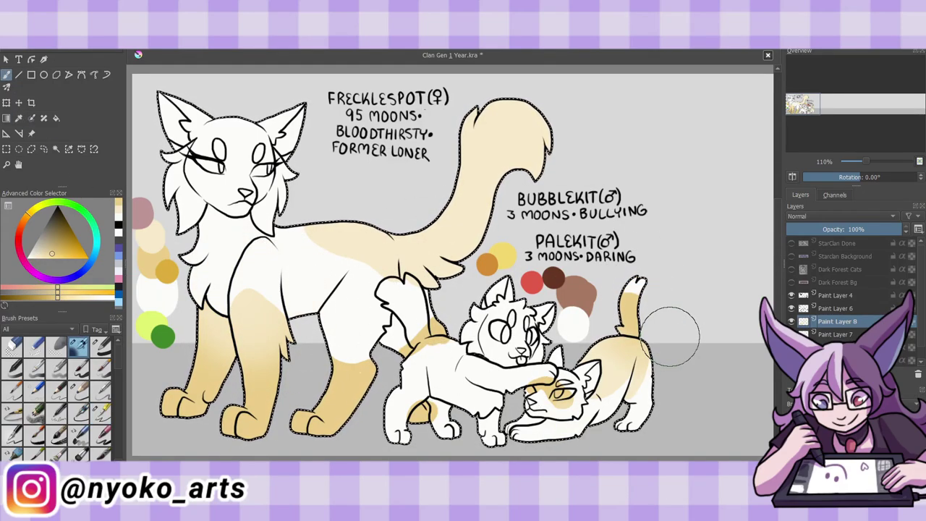
mouse_move(550, 134)
left_mouse_down()
mouse_move(463, 195)
mouse_move(512, 88)
left_mouse_up()
left_click_drag(511, 217, 564, 217)
Paint tan markings on Frecklespot's face, ears and back, and color her brow spots golden
left_click(101, 412)
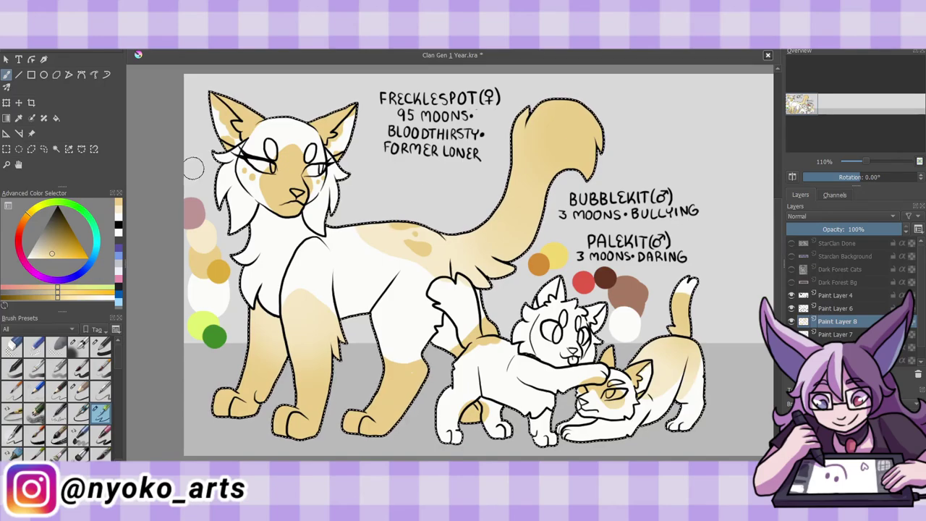
left_click(286, 163, "ctrl")
left_click(269, 151)
left_click(310, 152)
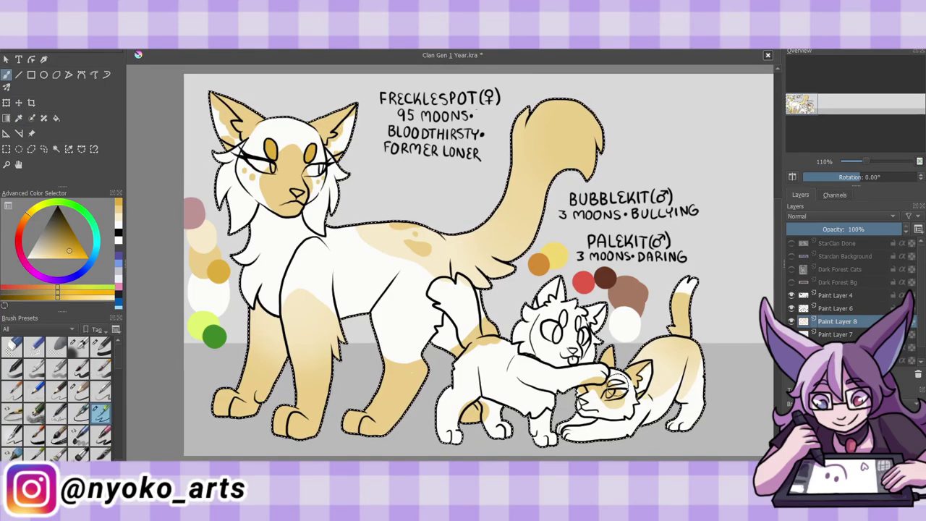
Color Frecklespot's and the crouching kit's eyes lime with dark green irises, and their inner ears dusty pink
left_click(202, 318, "ctrl")
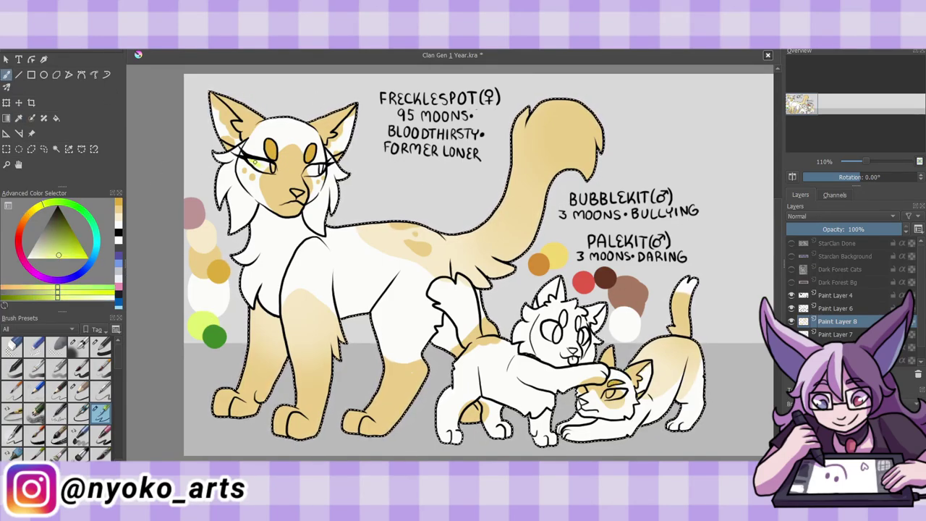
left_click(313, 171)
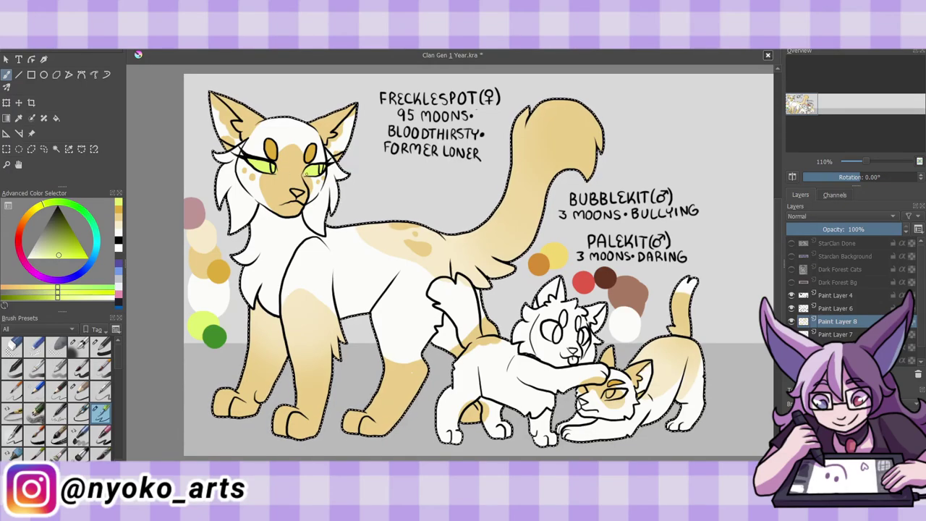
left_click(268, 168, "ctrl")
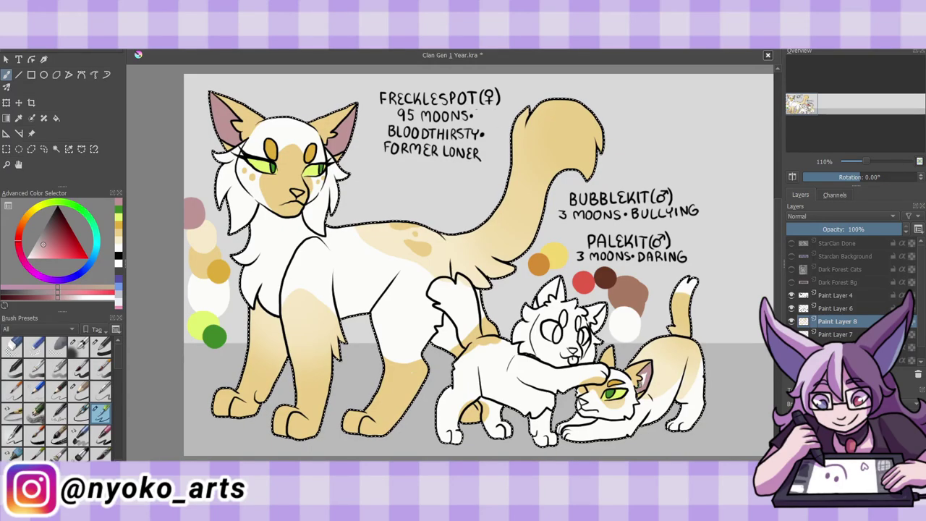
Color Frecklespot's nose dark brown and merge Paint Layer 8 down into Paint Layer 7
left_click(49, 217)
left_click_drag(294, 191, 299, 194)
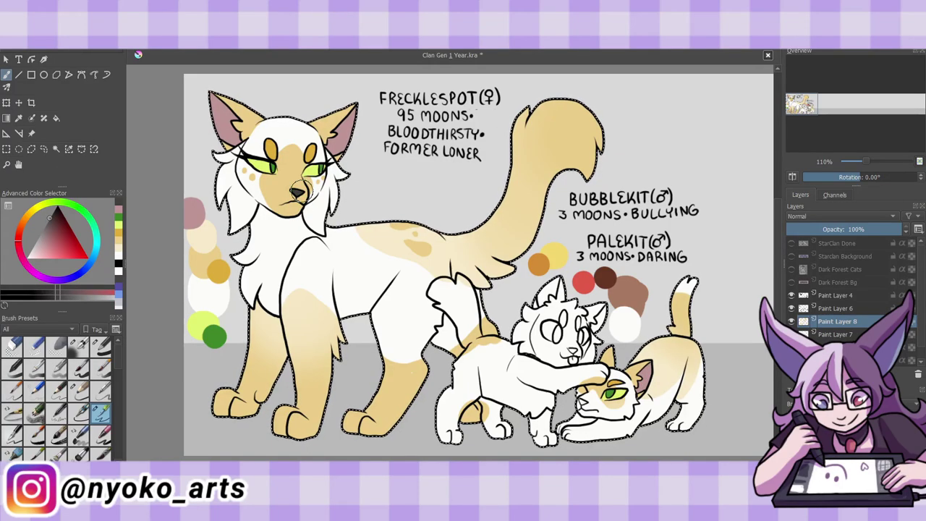
key("ctrl+e")
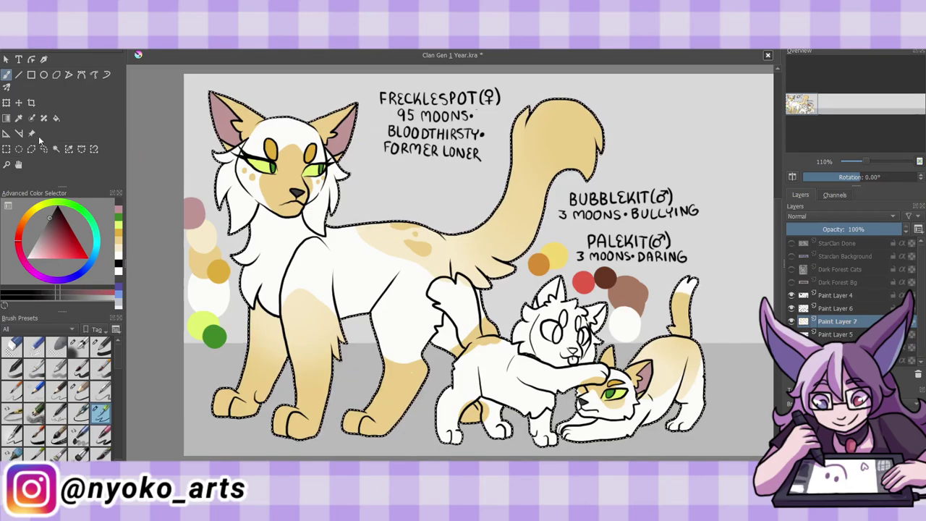
Paint the standing kit's whole body, head and tail brown on Paint Layer 7
left_click(53, 239)
left_click(102, 348)
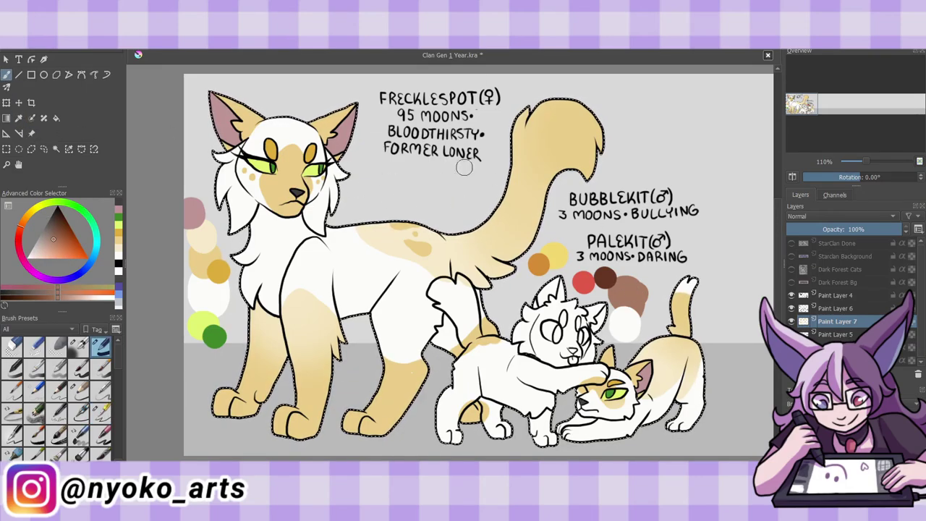
left_click_drag(445, 390, 452, 438)
left_click_drag(539, 307, 507, 351)
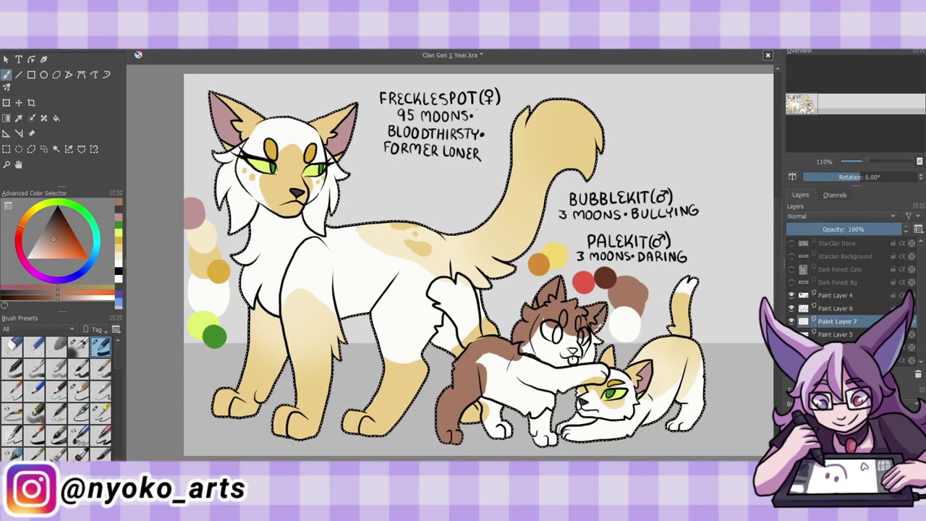
left_click_drag(586, 358, 606, 380)
left_click_drag(546, 383, 521, 438)
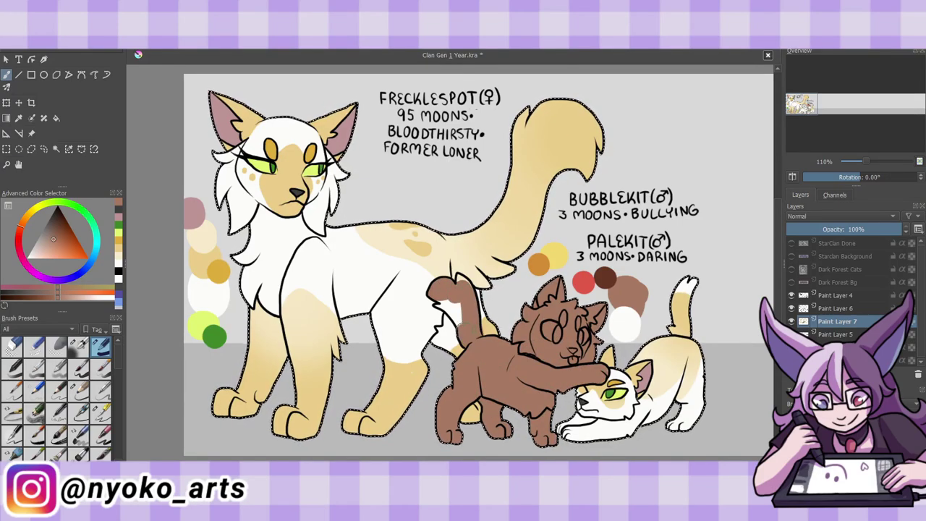
Paint white markings on the standing kit's tail tip, ears, cheeks, chest and back, and color his brow spots dark brown
left_click(101, 414)
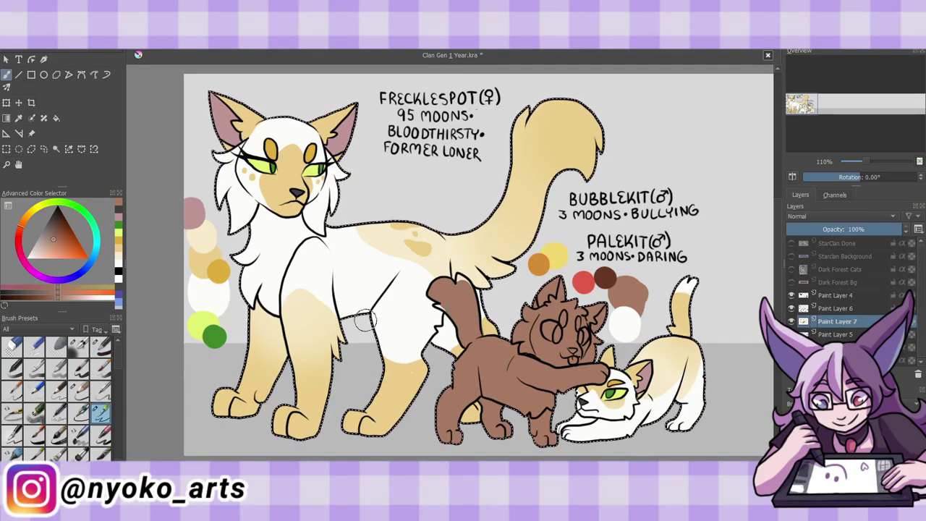
left_click(455, 263, "ctrl")
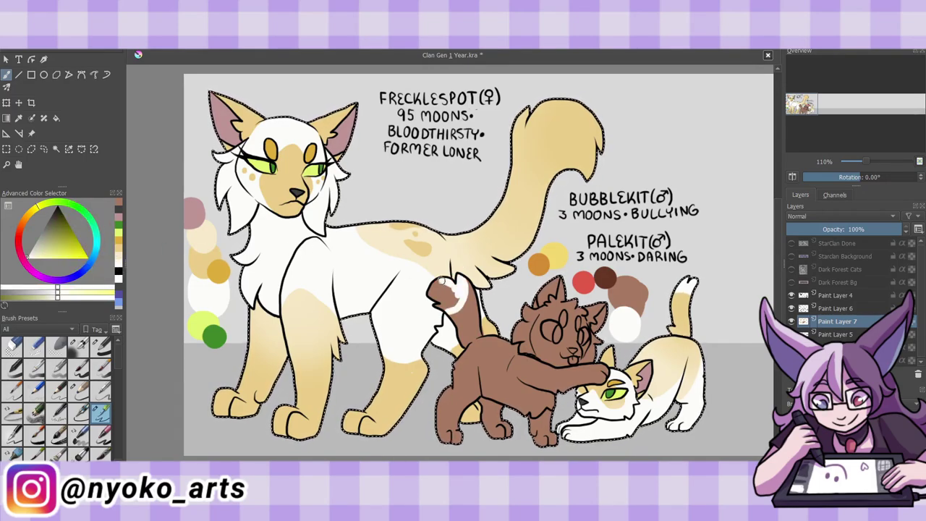
left_click_drag(446, 292, 467, 282)
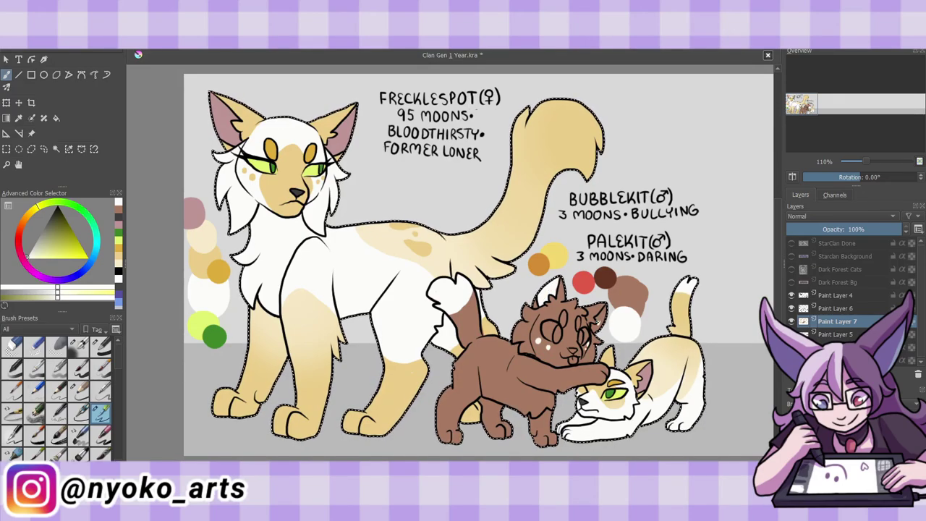
left_click_drag(526, 409, 551, 399)
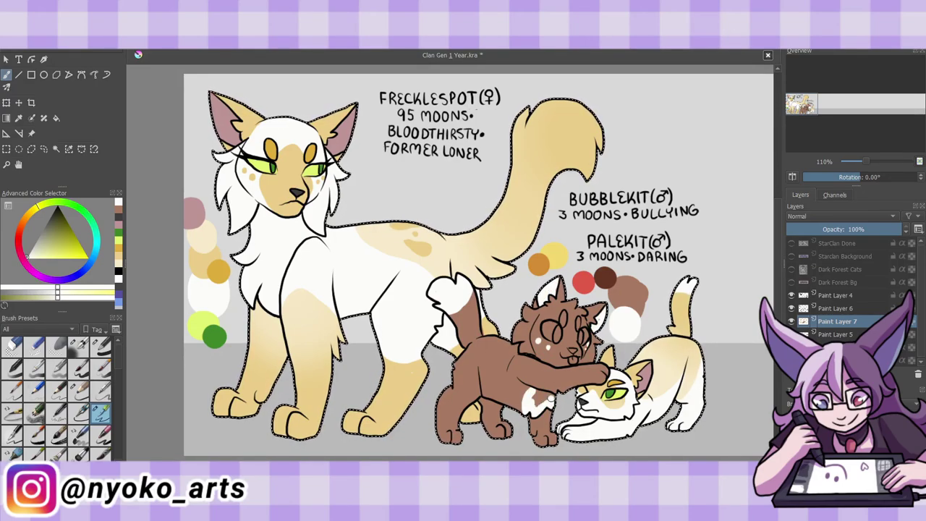
left_click(535, 384, "ctrl")
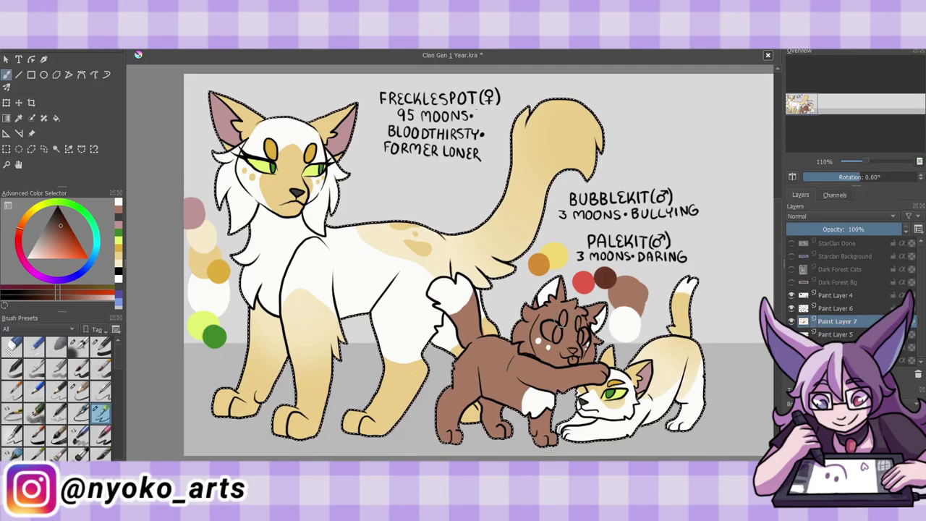
left_click(463, 272, "ctrl")
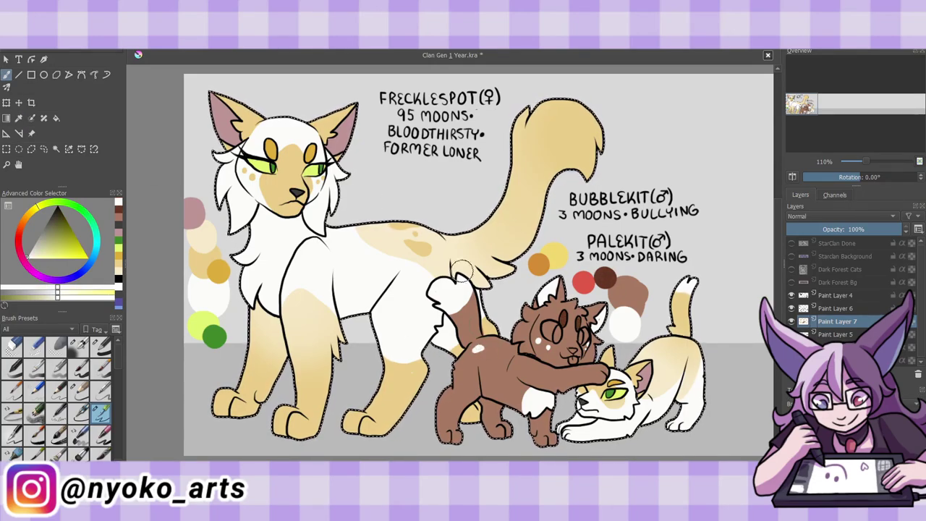
Color the standing kit's nose red and tongue pink, and his eyes yellow with orange irises
left_click(479, 350, "ctrl")
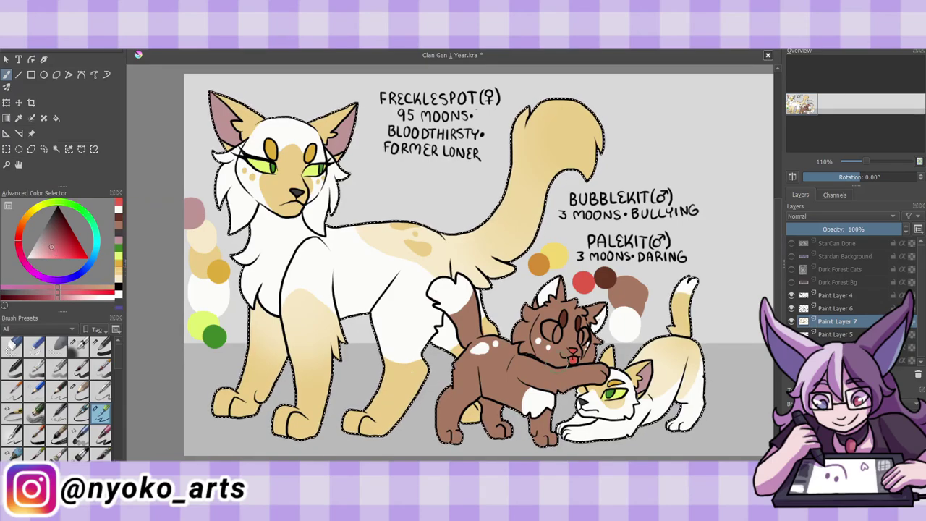
left_click(548, 330, "ctrl")
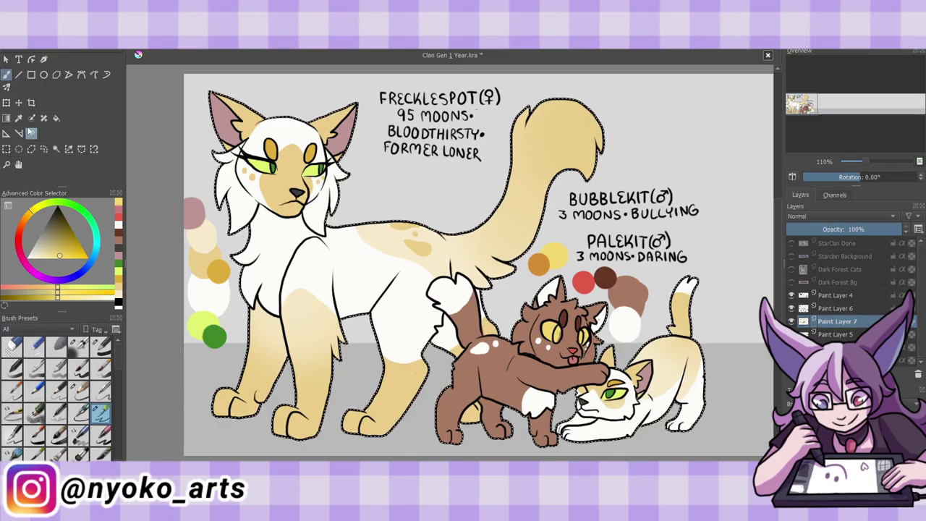
left_click(583, 338, "ctrl")
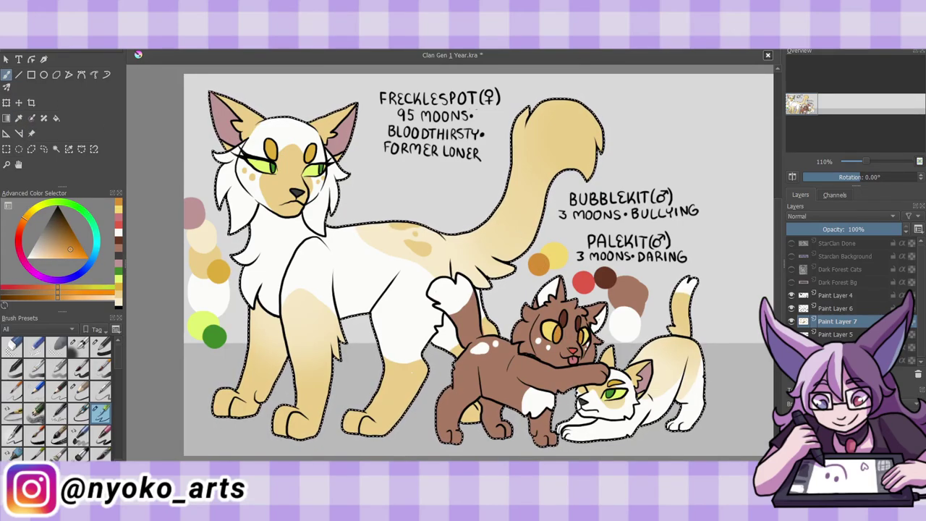
Remove the color swatches, merge the line art into Paint Layer 7 and save the drawing
key("Page_Up")
key("shift+Delete")
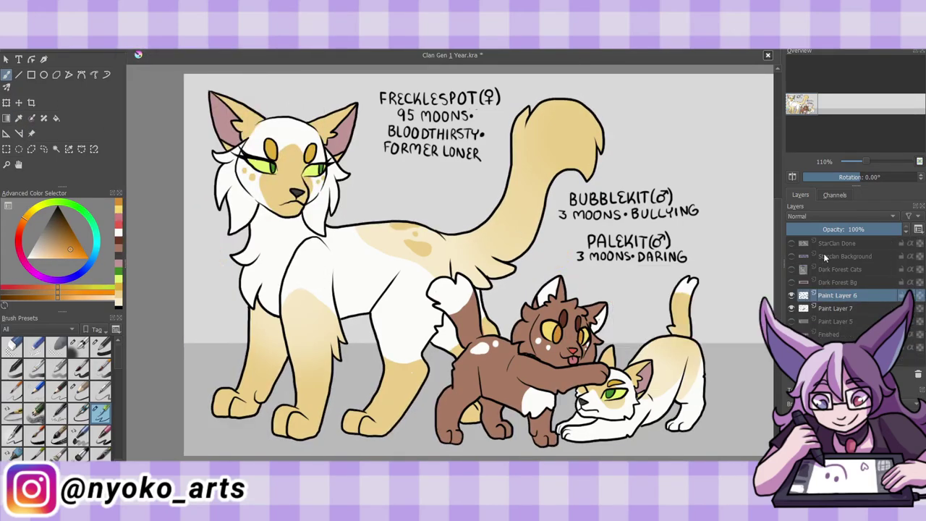
key("shift+Delete")
key("ctrl+s")
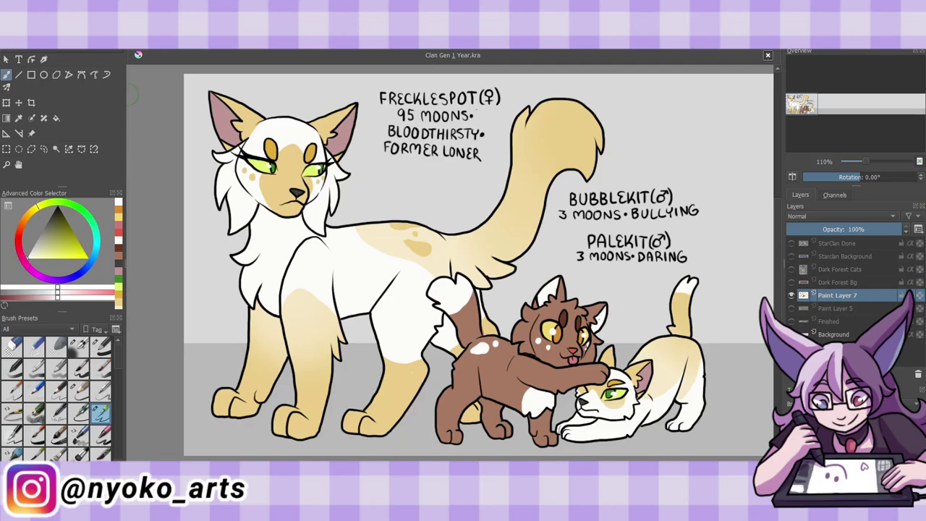